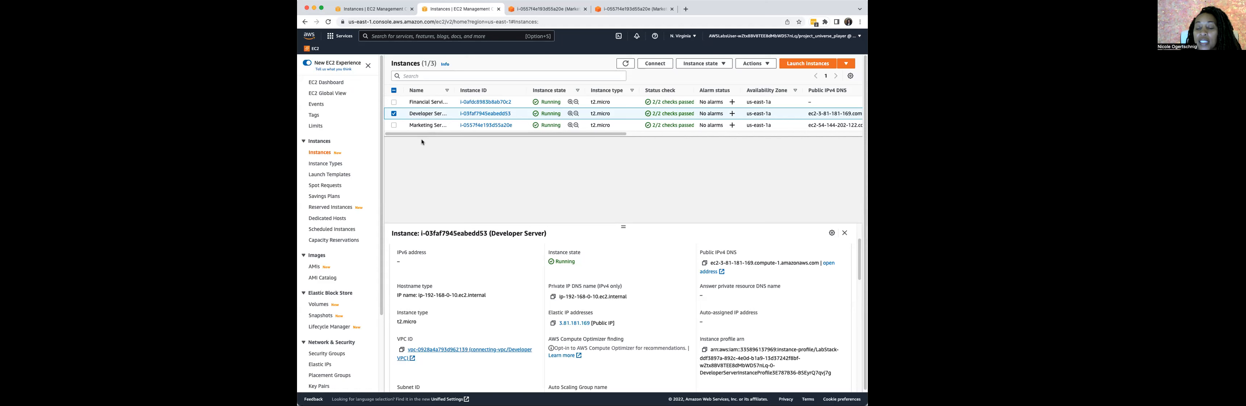
Search the AWS services for "vpc" and add the VPC service to the favorites
scroll(384, 164, "down", 1)
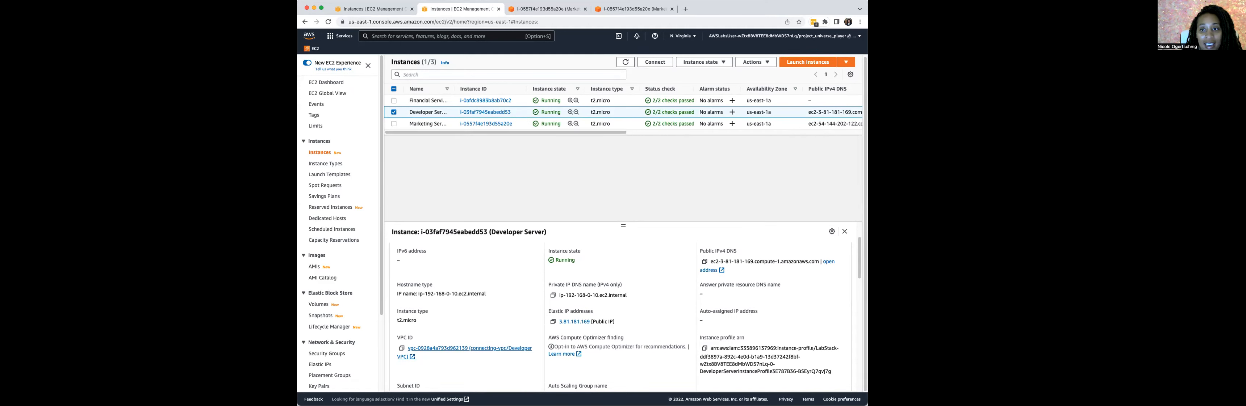
left_click(397, 36)
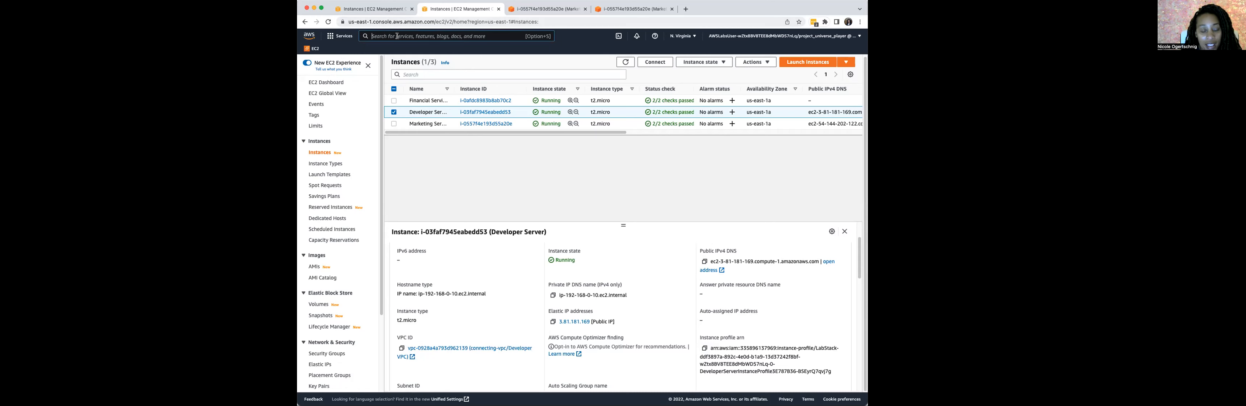
type("vpc")
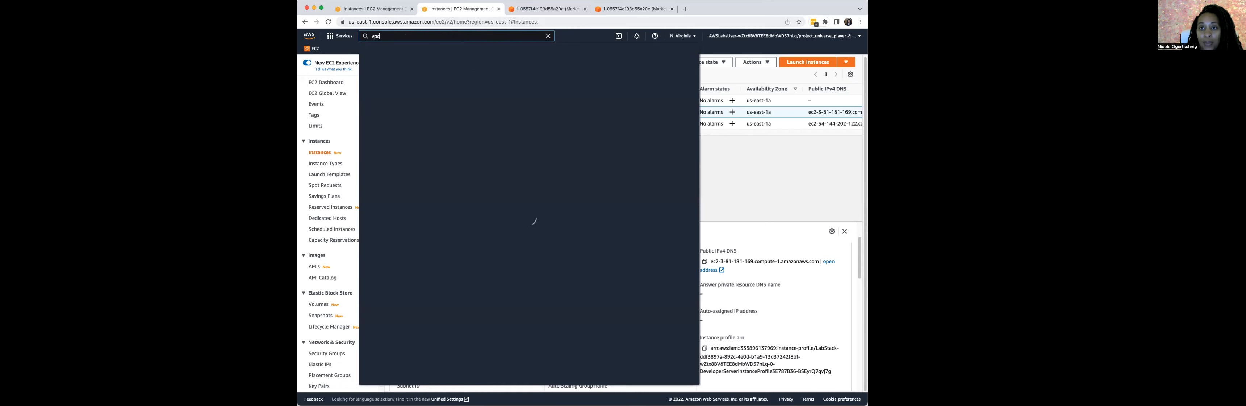
mouse_move(486, 103)
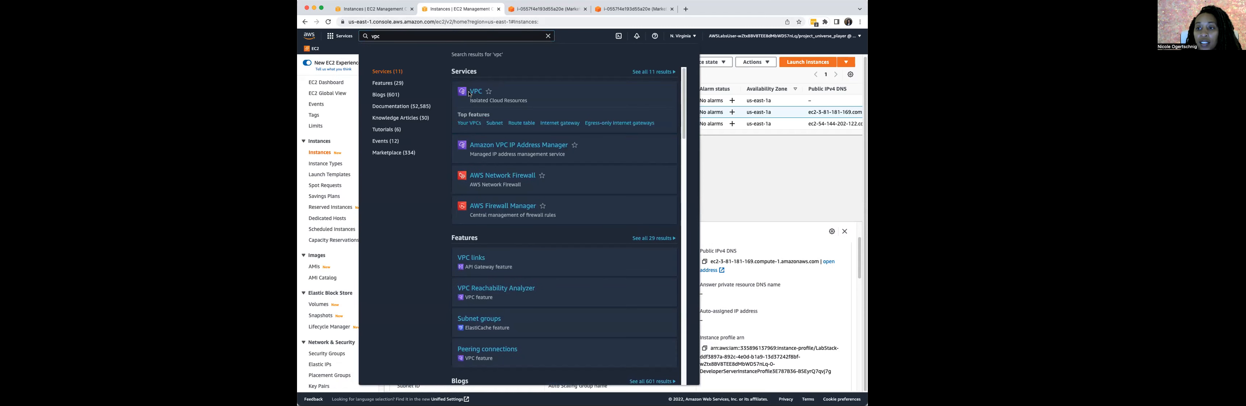
left_click(489, 91)
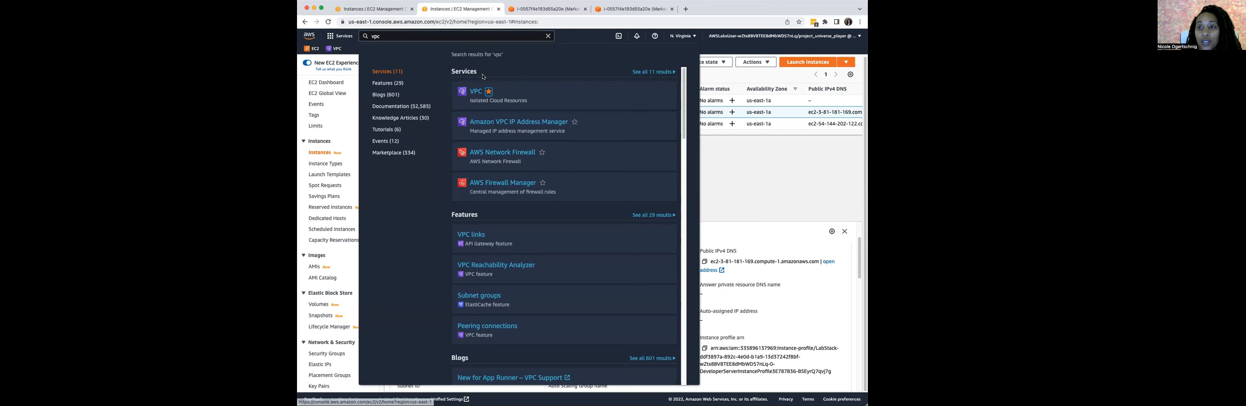
Open the VPC console and show the list of your VPCs
mouse_move(486, 92)
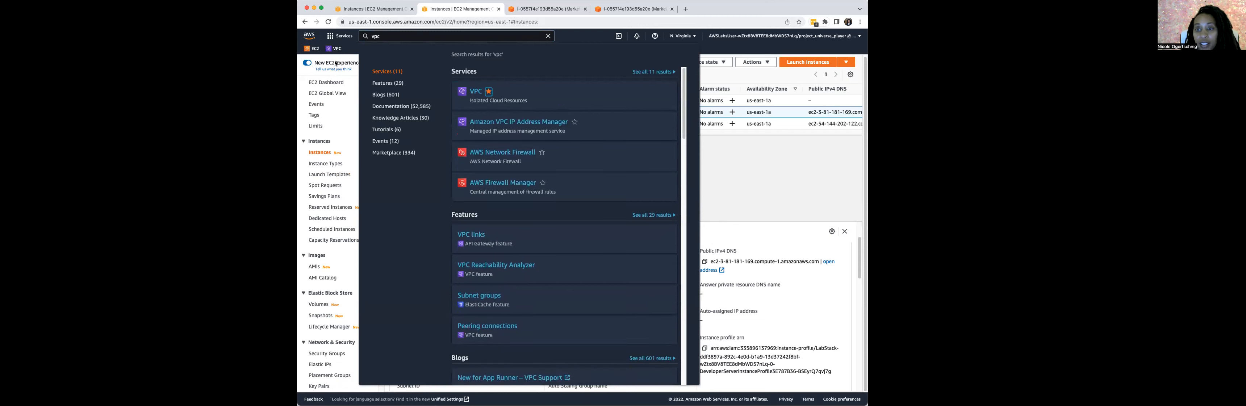
left_click(476, 97)
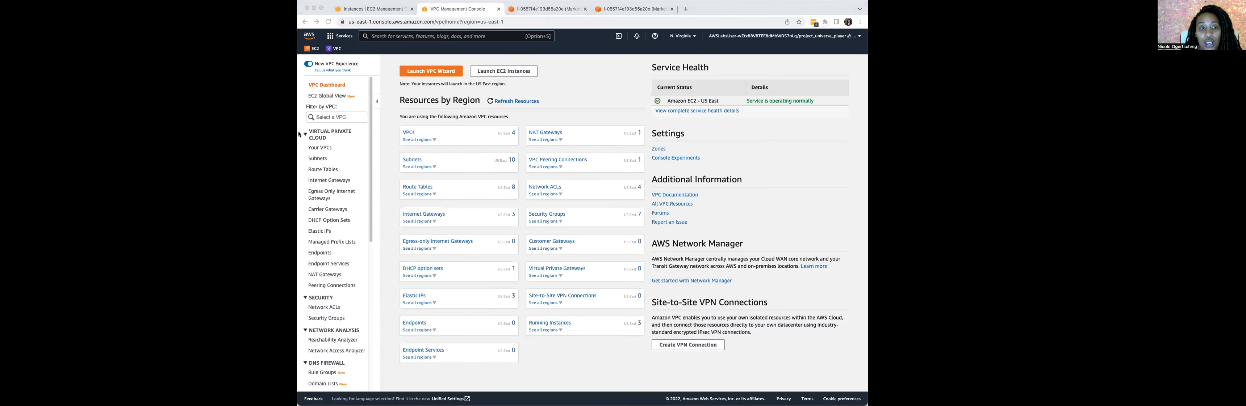
left_click(325, 148)
left_click(323, 149)
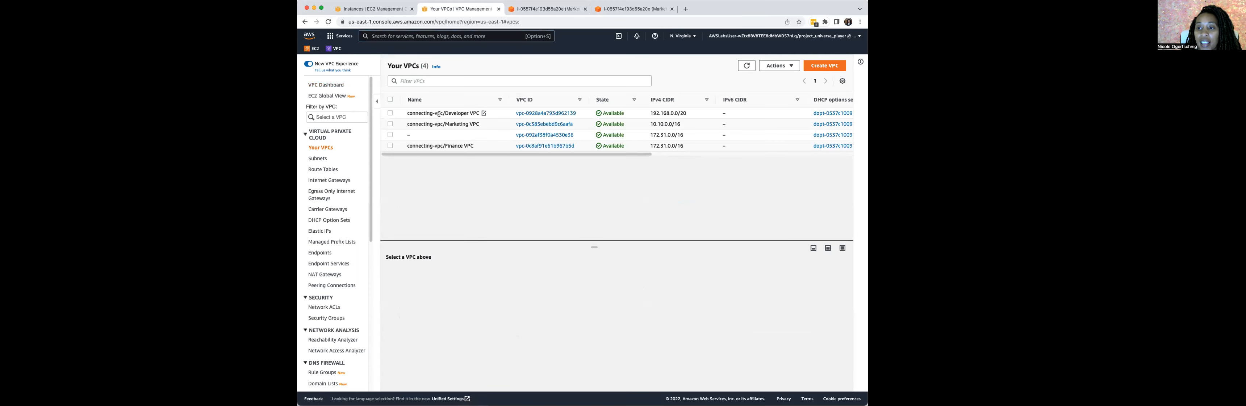
Widen the VPC ID column in the VPC list
left_click_drag(509, 99, 509, 99)
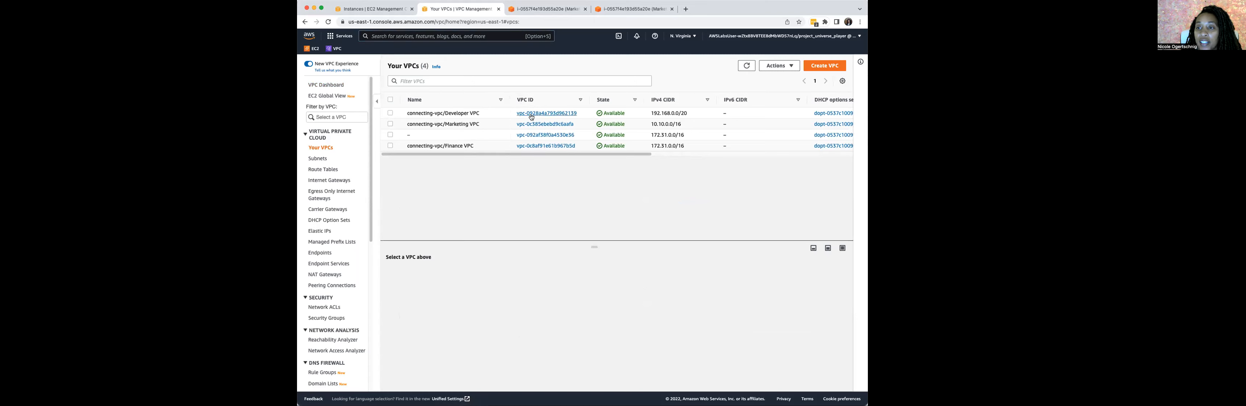
left_click_drag(508, 100, 523, 101)
mouse_move(604, 100)
left_mouse_down()
mouse_move(630, 100)
mouse_move(605, 100)
left_mouse_up()
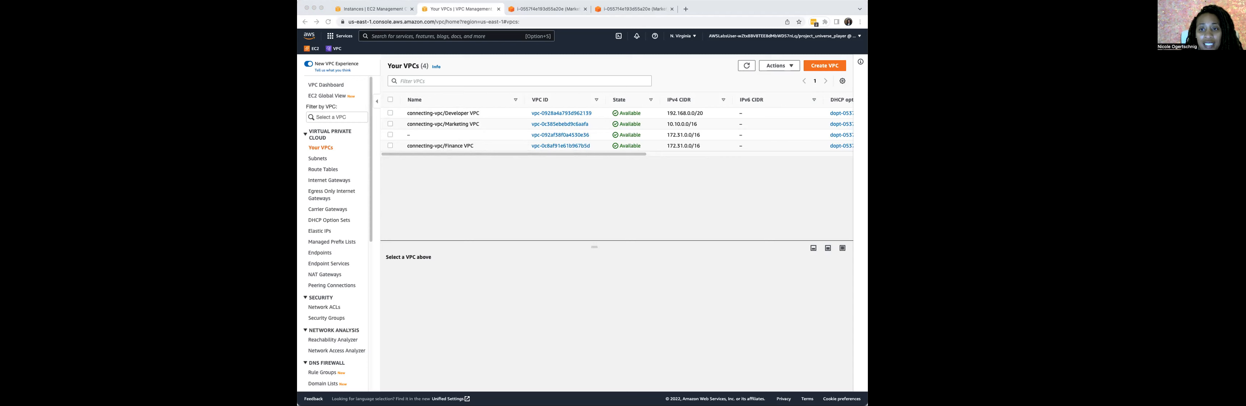
Switch to the EC2 console and list the running instances
left_click(317, 51)
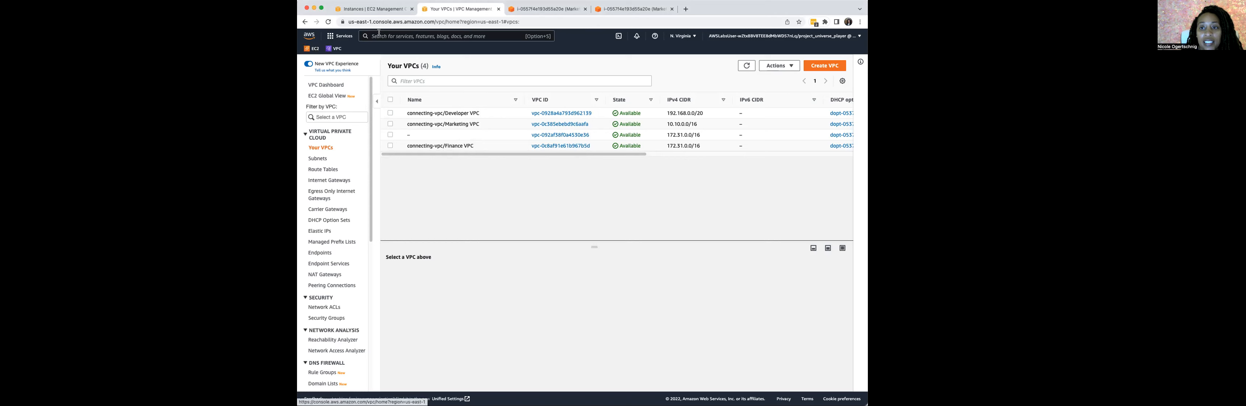
left_click(311, 49)
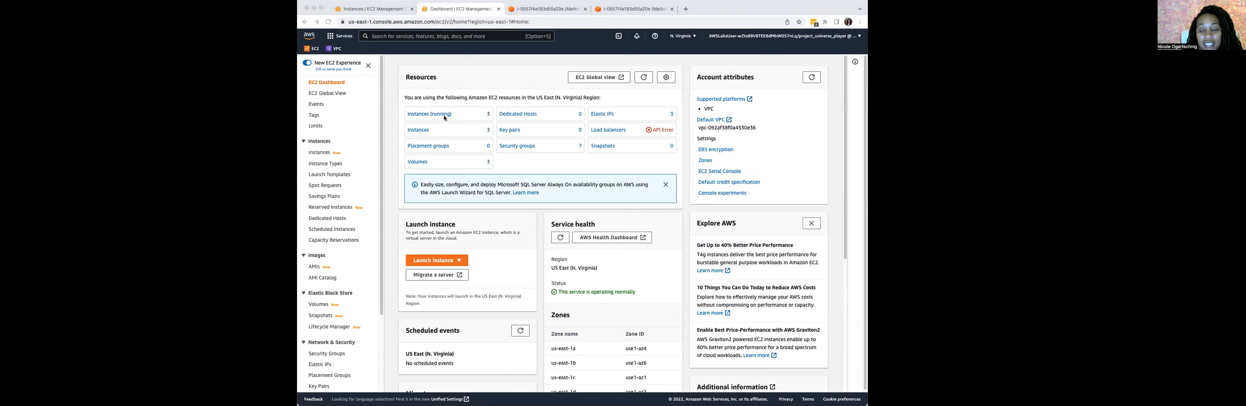
left_click(428, 114)
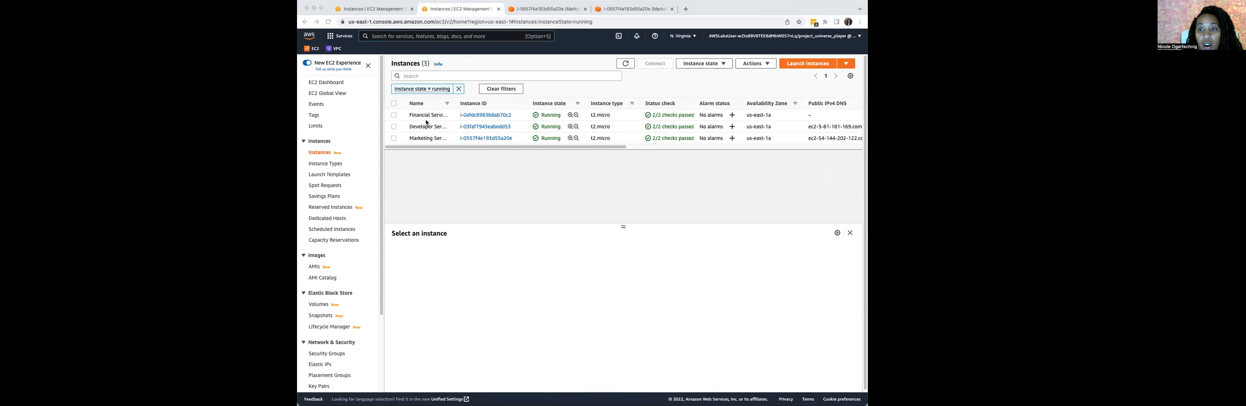
Show the Developer Server instance's details, including its public and private addresses, and clear its selection
left_click(394, 129)
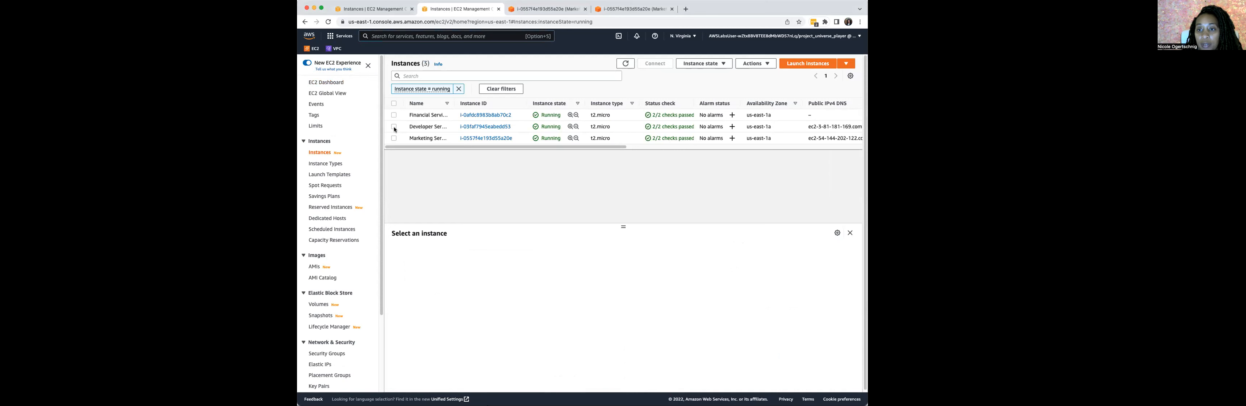
left_click(394, 128)
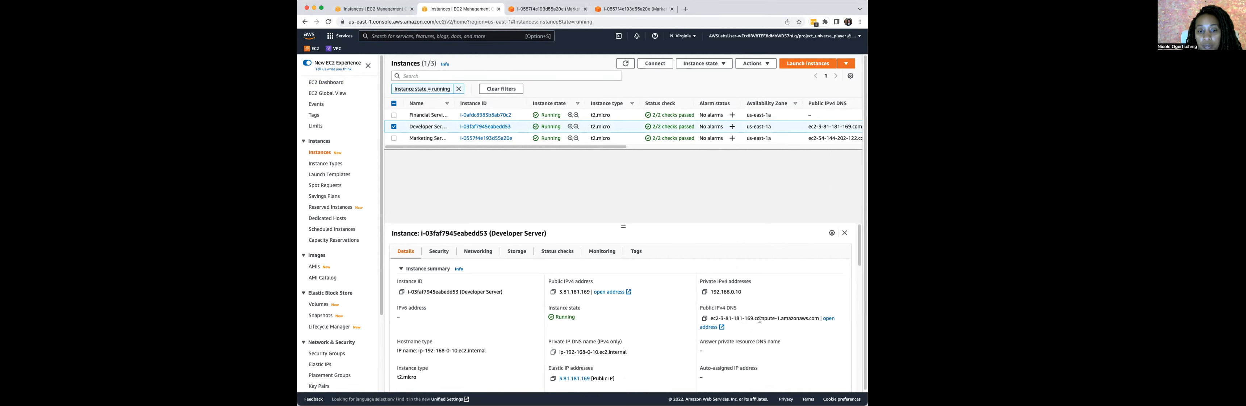
left_click(392, 126)
Compare the details of the Financial Services Server and the Developer Server, leaving only the Financial Services Server selected
left_click(393, 116)
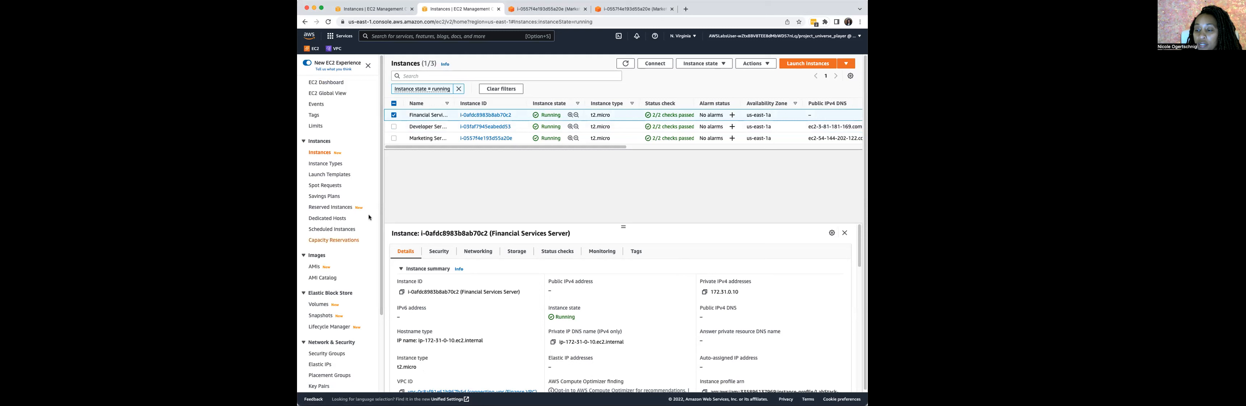
left_click(393, 127)
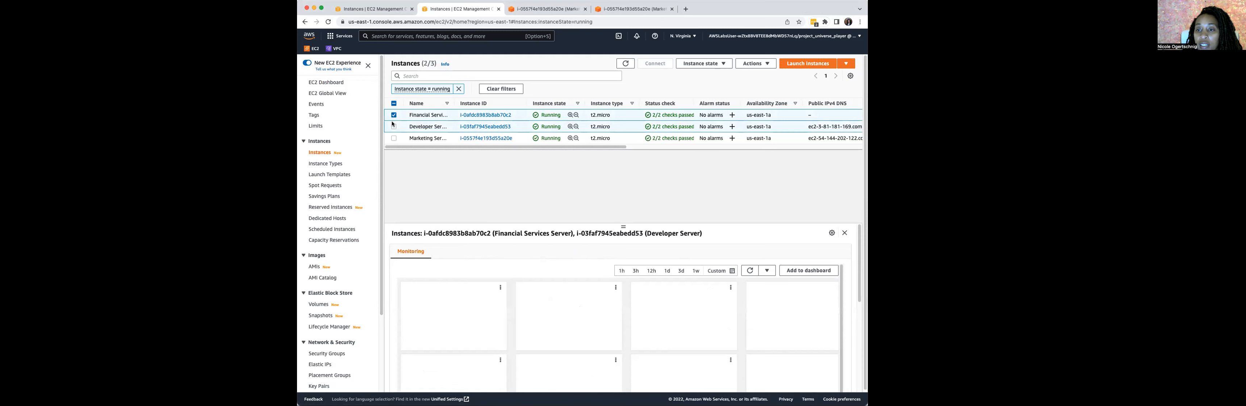
left_click(394, 116)
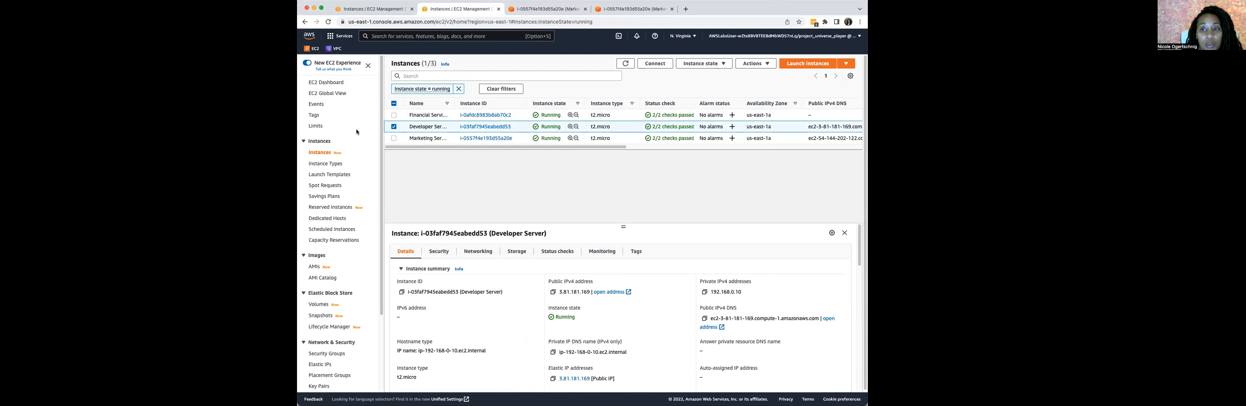
left_click(395, 128)
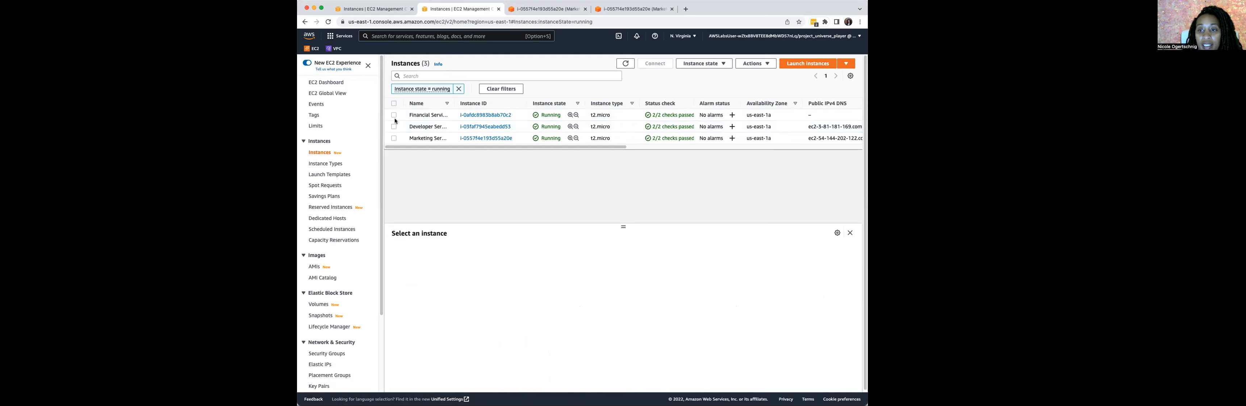
left_click(394, 115)
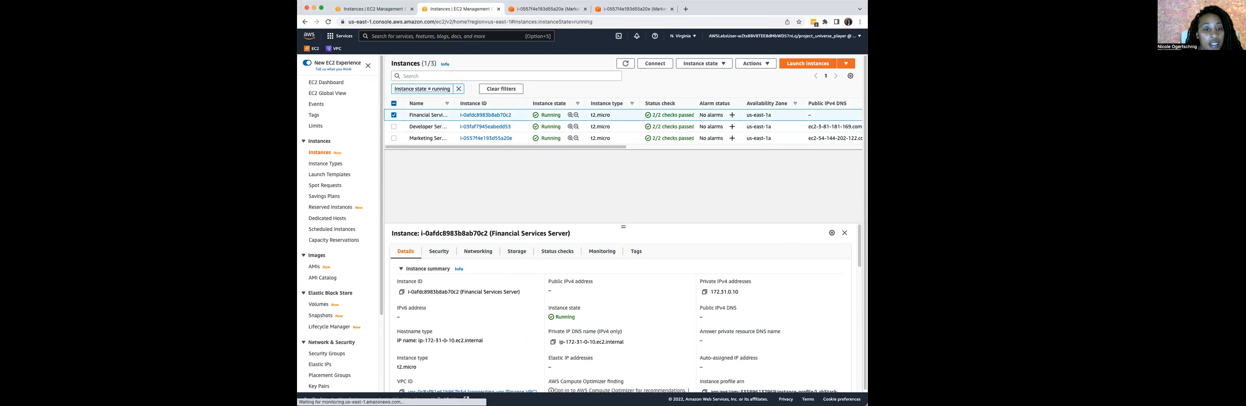
Open the Financial Services Server's subnet to check its IPv4 CIDR, and return to the instance list
scroll(451, 356, "down", 1)
scroll(451, 358, "down", 1)
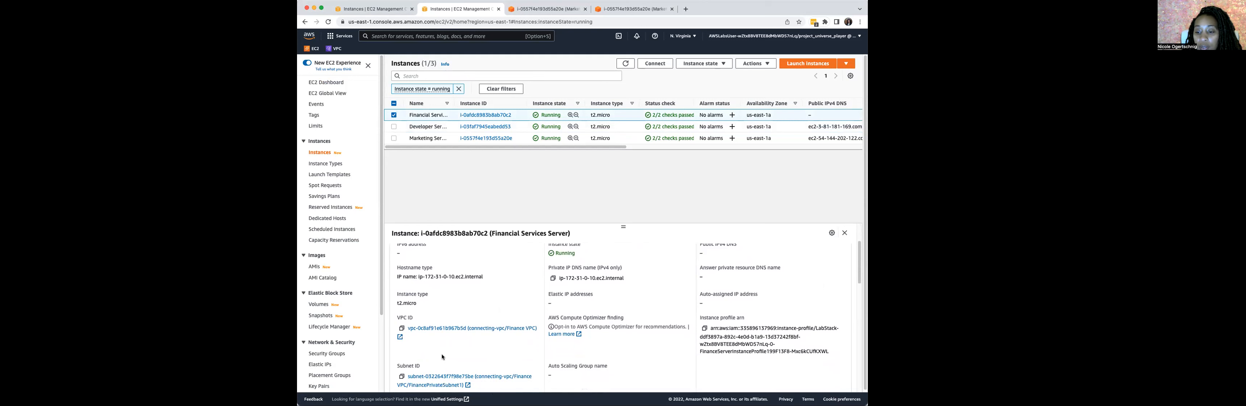
scroll(440, 363, "down", 1)
left_click(439, 368)
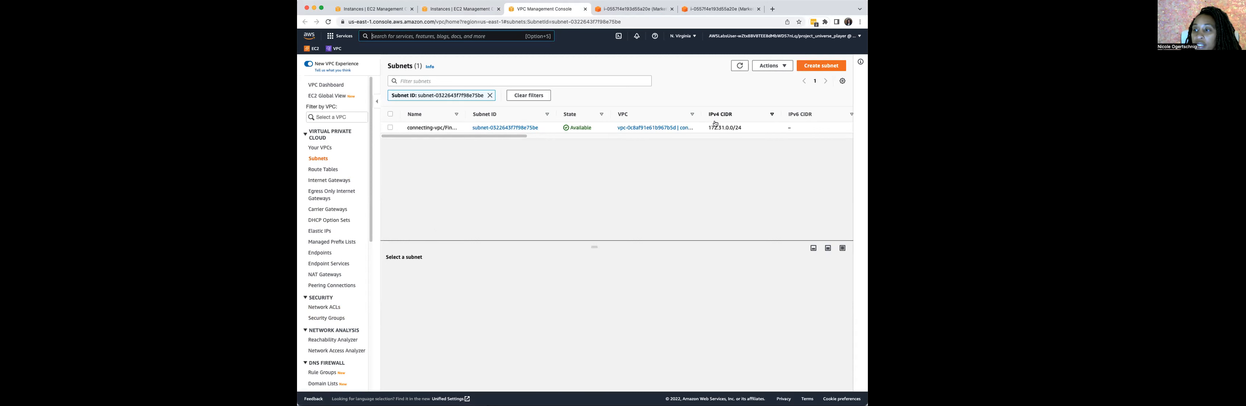
left_click(459, 13)
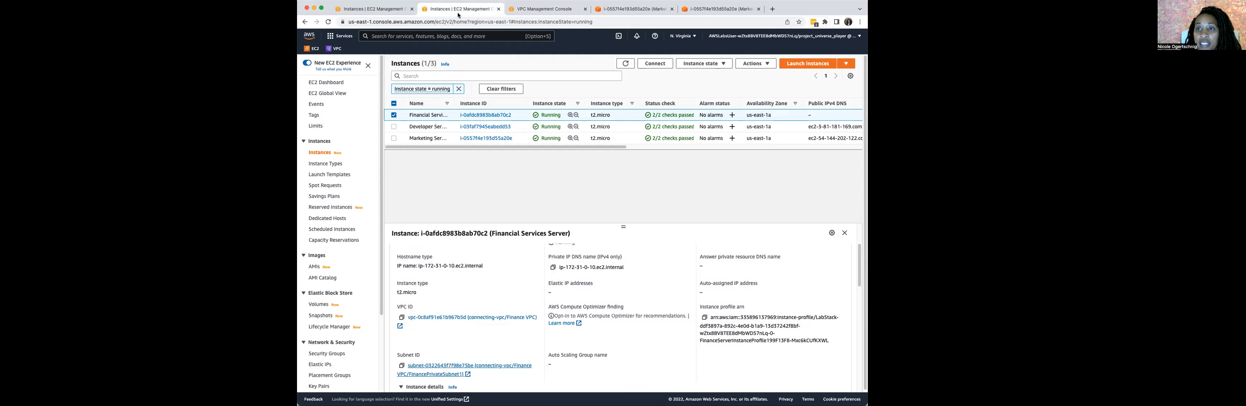
Review the Financial Services Server's details and its EC2 Instance Connect options, and cancel the connection
key("super+Tab")
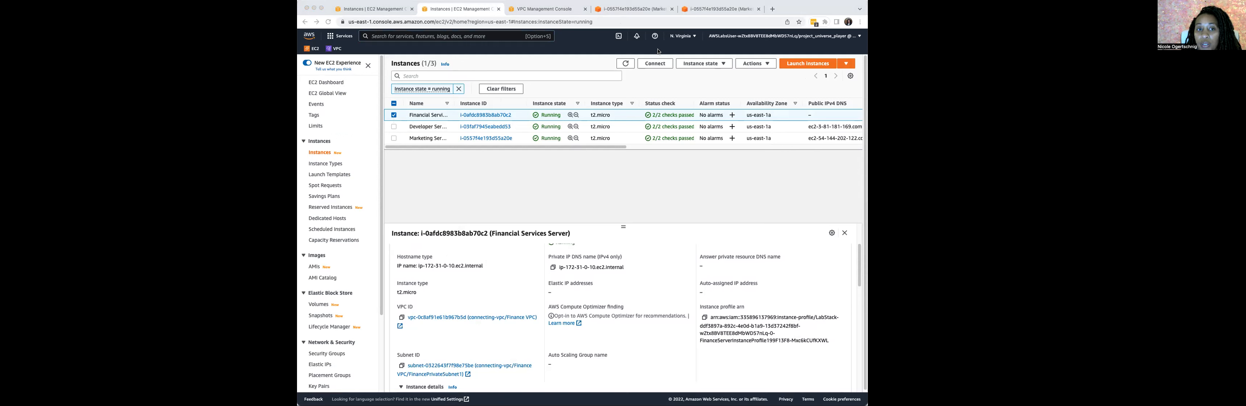
scroll(711, 303, "down", 2)
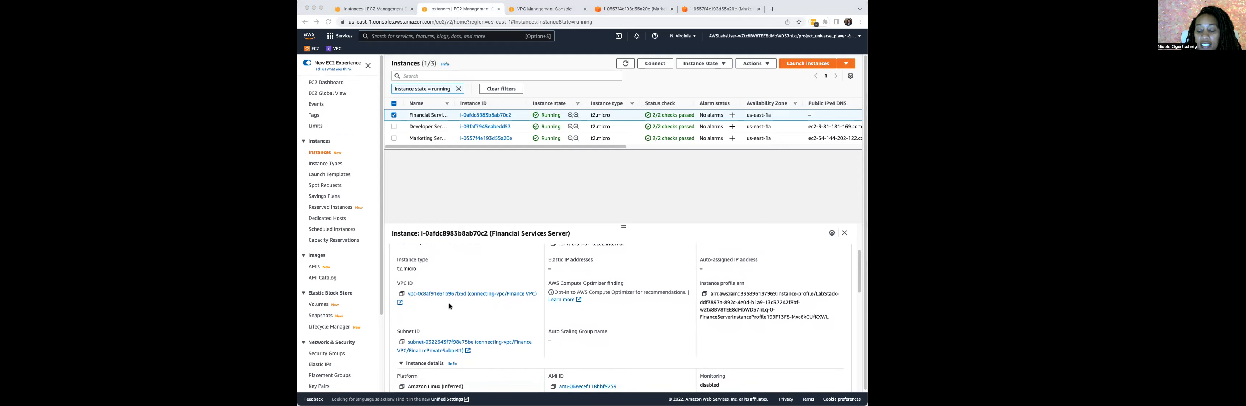
scroll(425, 305, "up", 3)
scroll(426, 303, "up", 1)
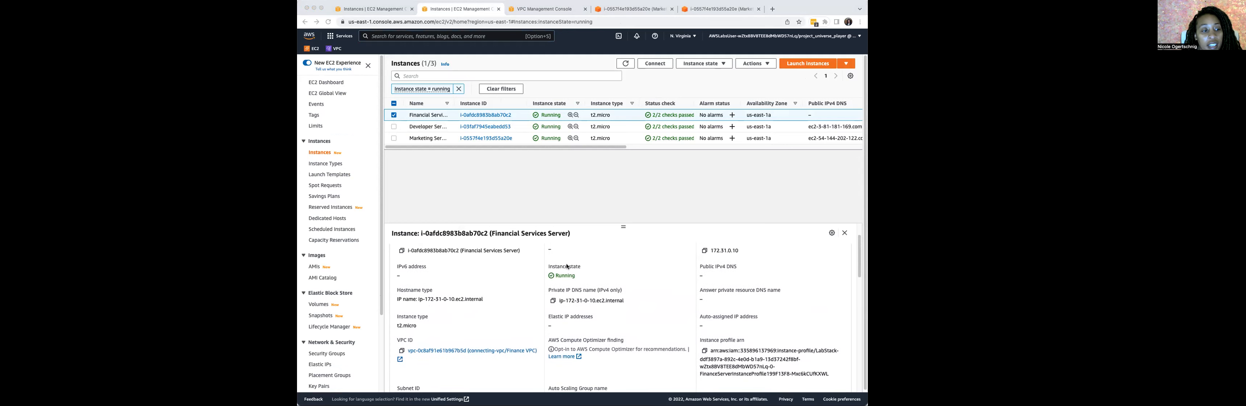
scroll(568, 267, "up", 2)
left_click(654, 66)
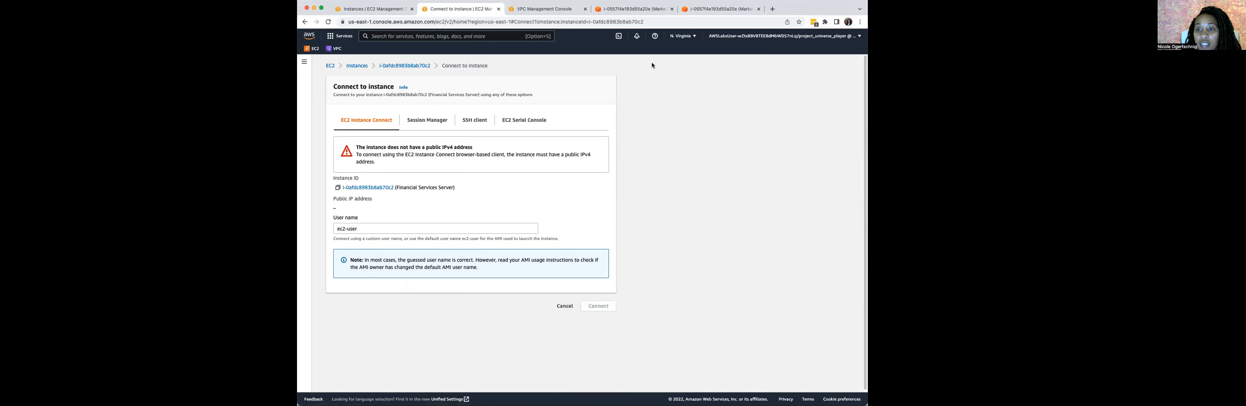
key("super+Tab")
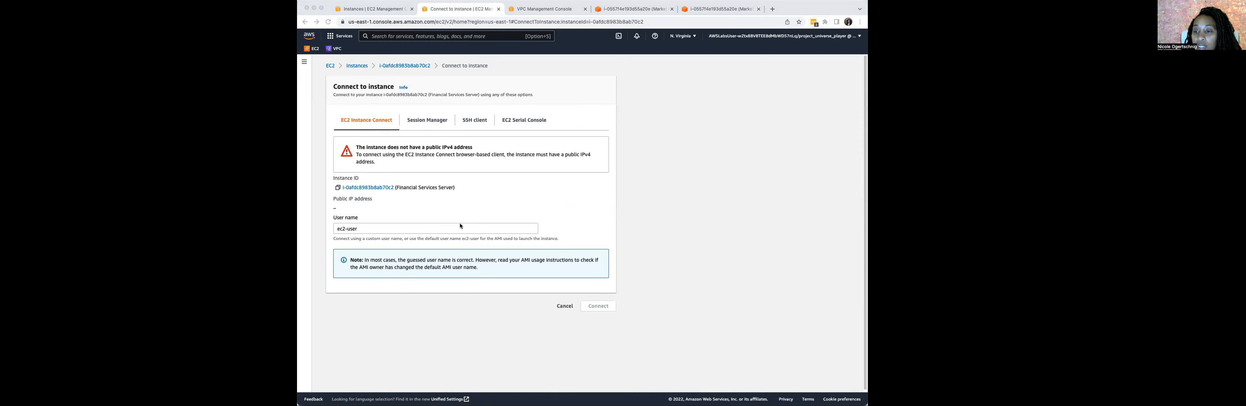
left_click(566, 307)
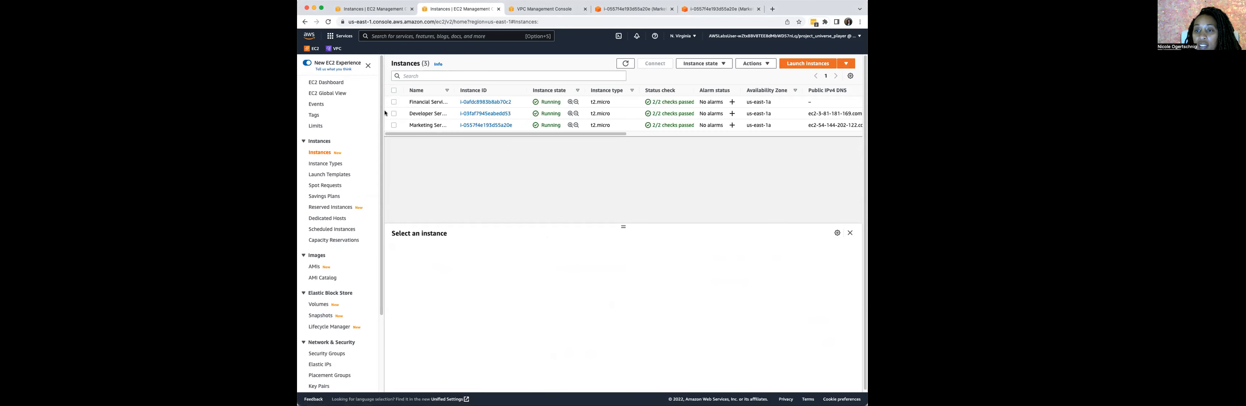
Connect to the Developer Server through EC2 Instance Connect with the default user name ec2-user
left_click(394, 114)
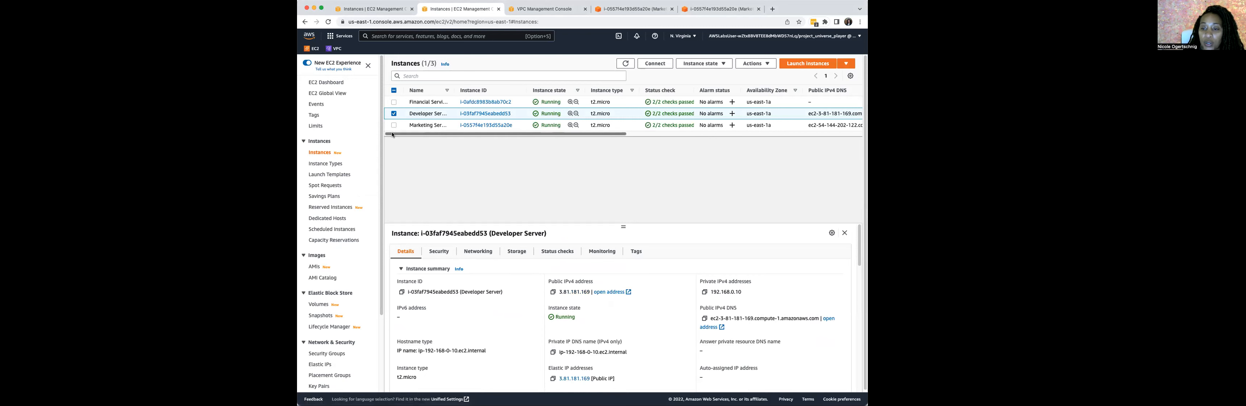
left_click(663, 64)
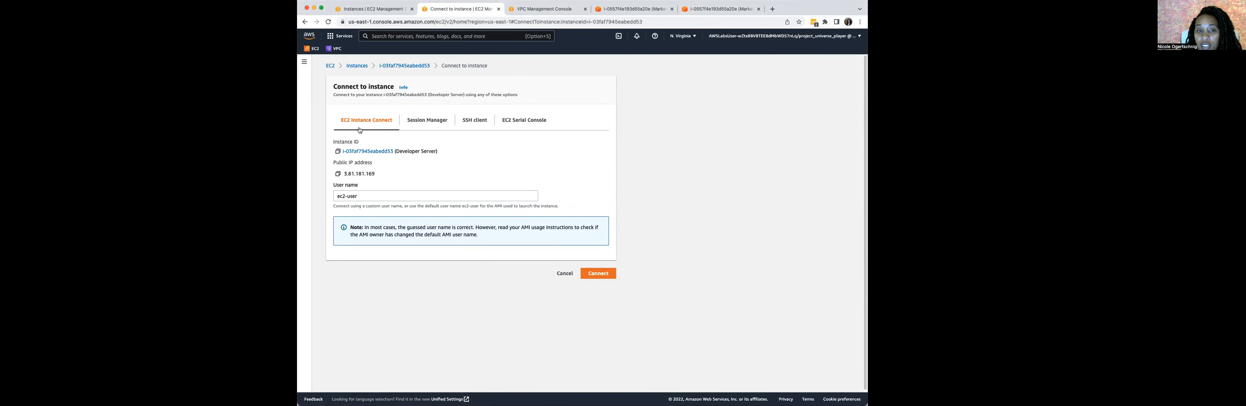
left_click(588, 274)
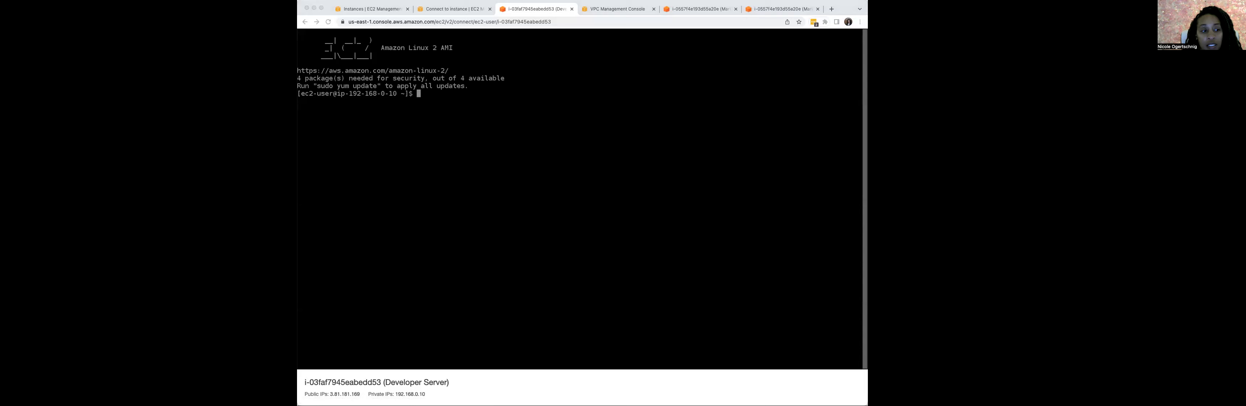
Test connectivity from the Developer Server by pinging 172.31.0.10, and stop the ping after several packets
left_click(421, 96)
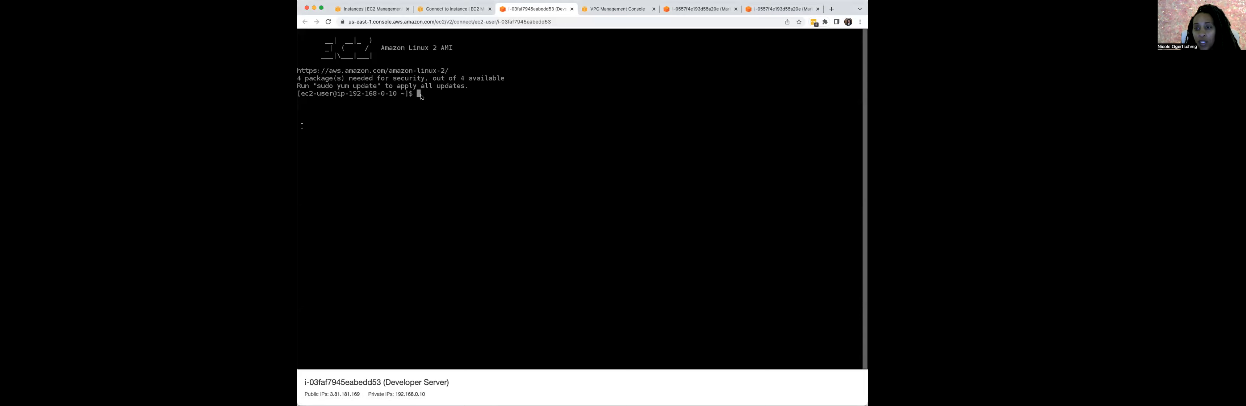
type("[")
key("BackSpace")
type("p")
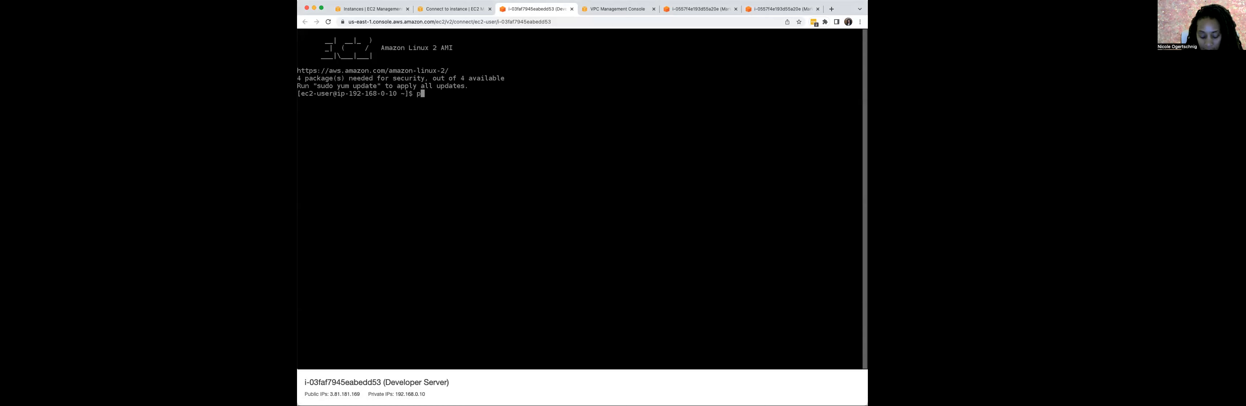
type("ing 1")
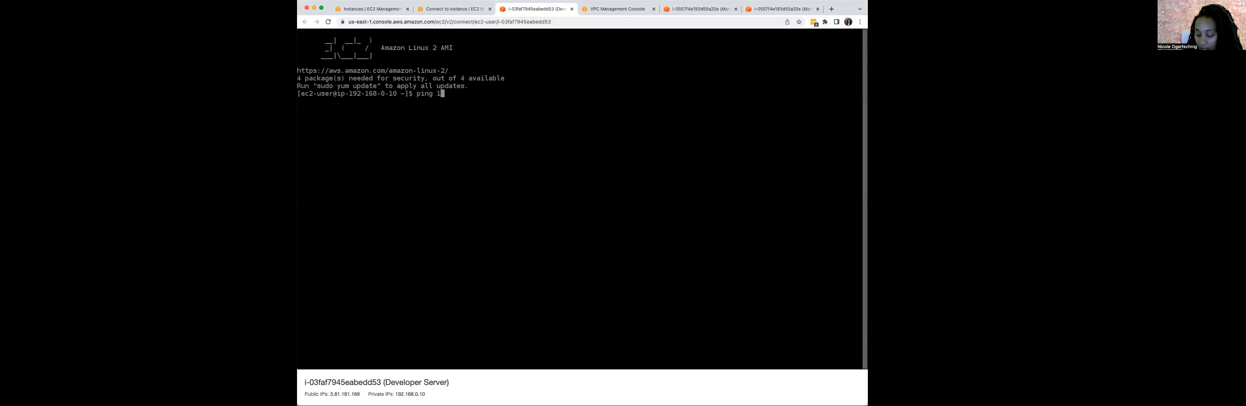
type("72.3")
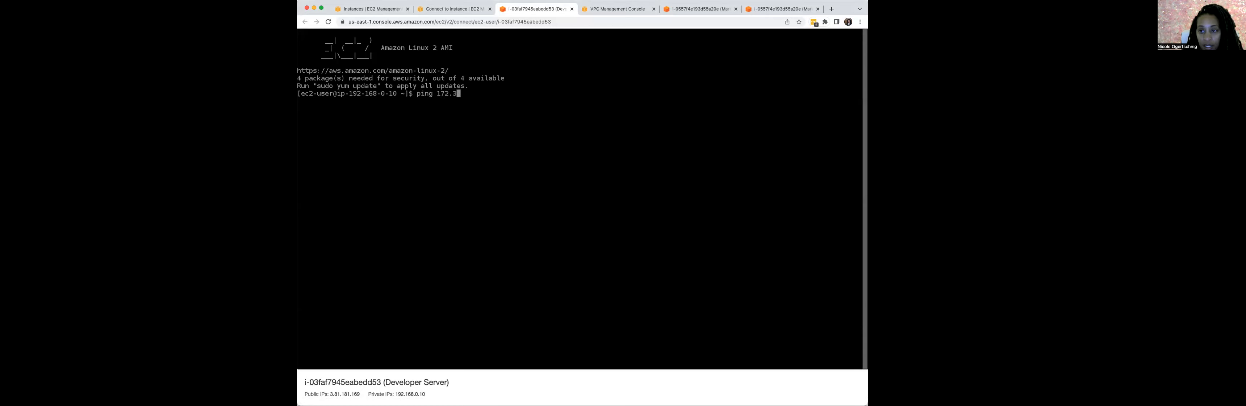
type("1.0.10")
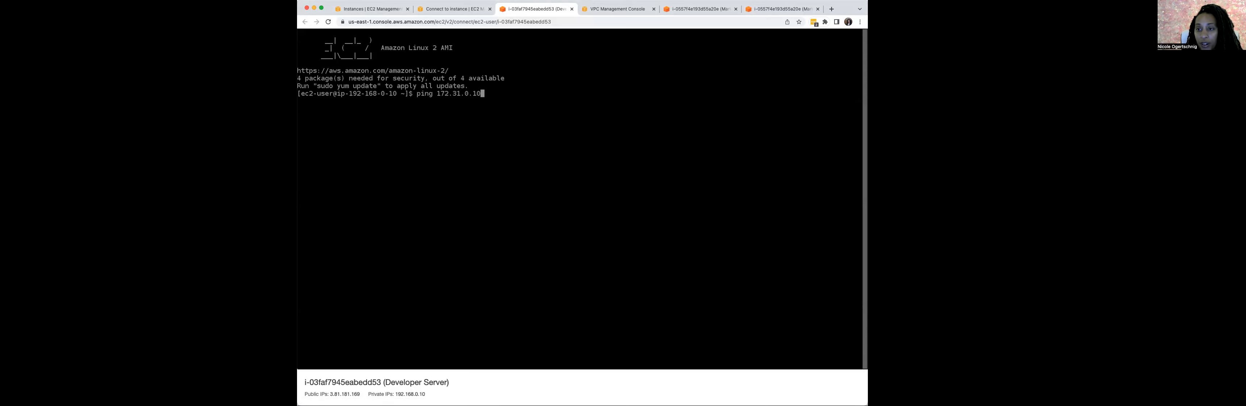
key("Return")
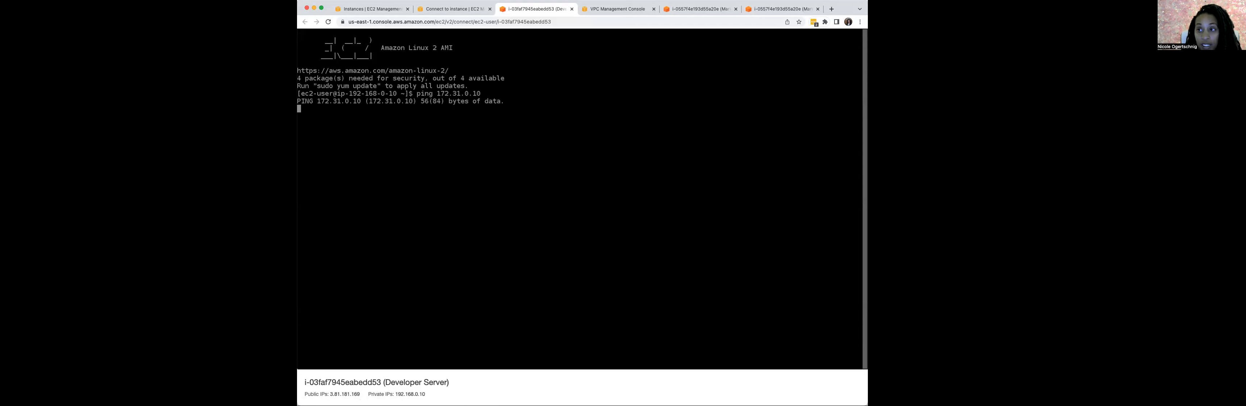
key("ctrl+c")
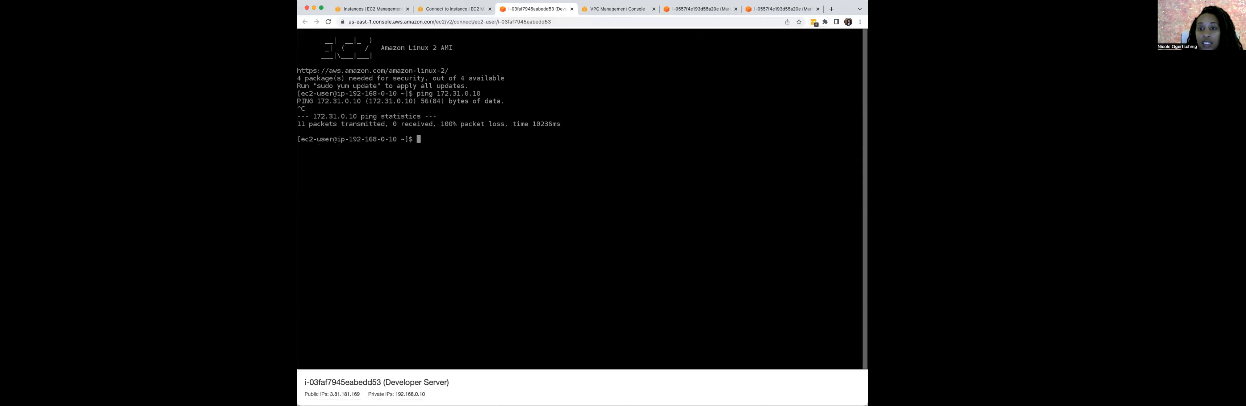
Return from the connection page to the EC2 instance list and open the Developer Server's instance summary
left_click(438, 8)
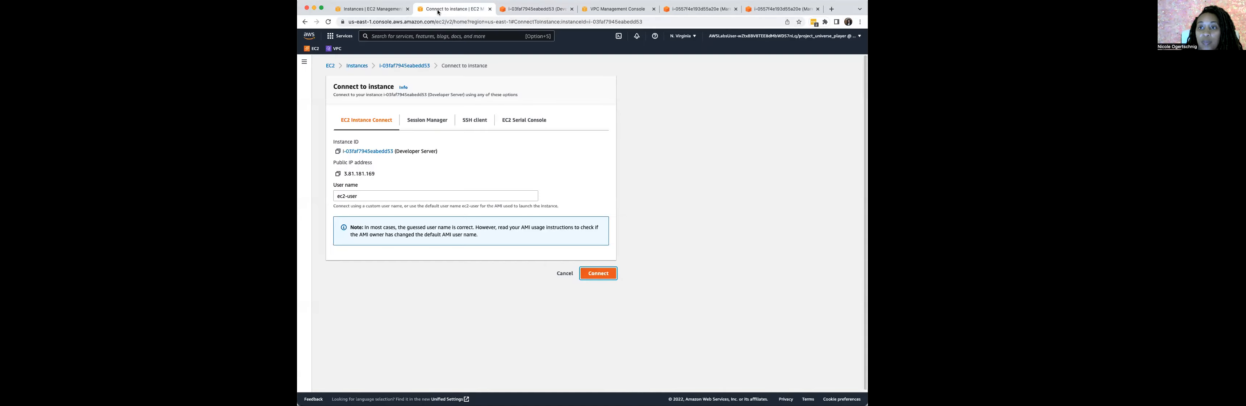
key("super+Tab")
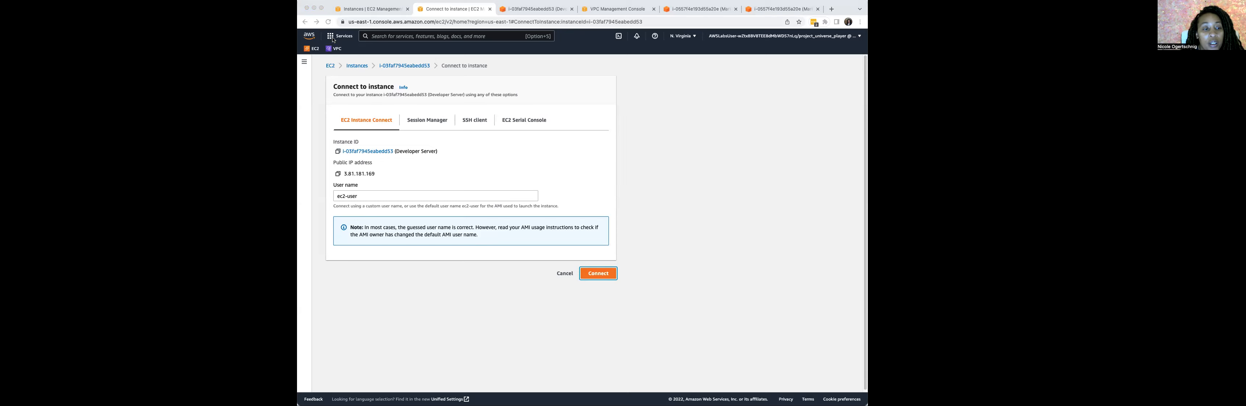
key("super+Tab")
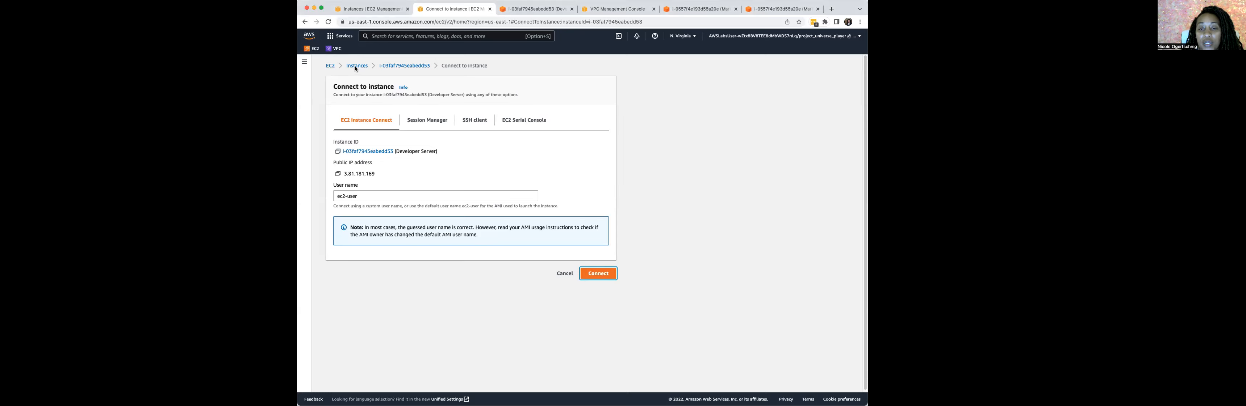
left_click(358, 65)
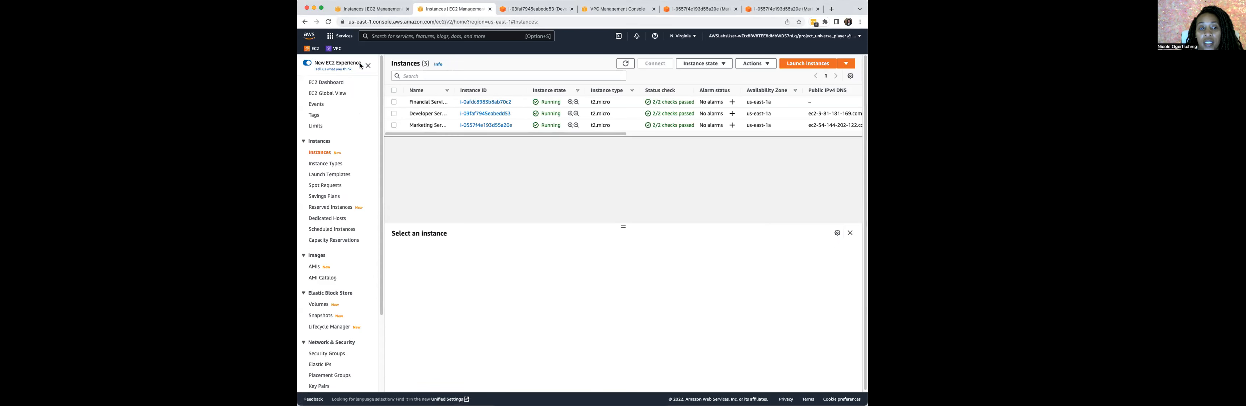
left_click(394, 113)
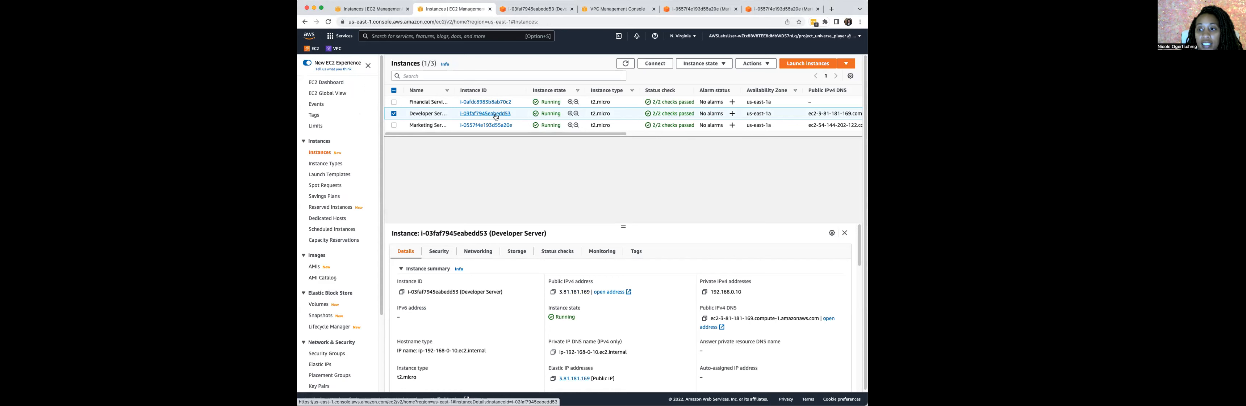
left_click(496, 113)
key("super+Tab")
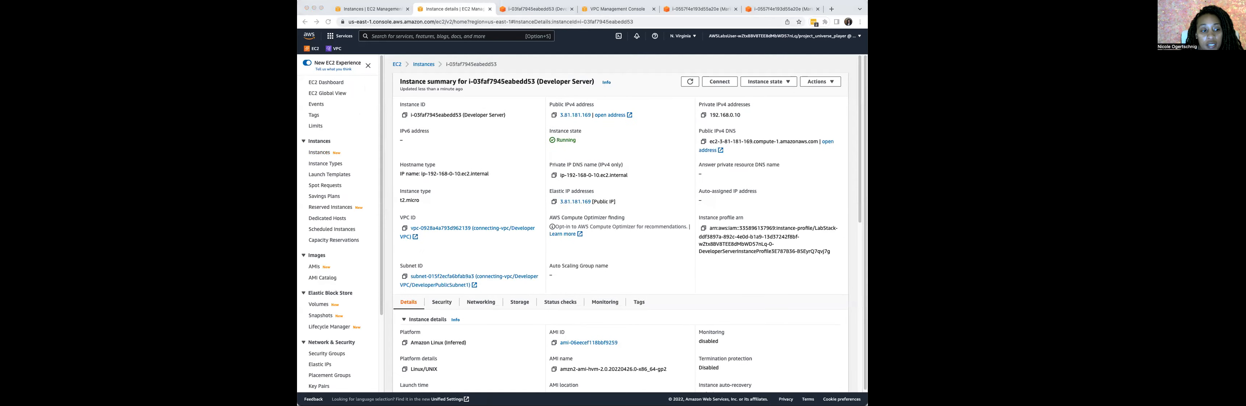
Examine the Developer Server's summary and instance details, including its VPC and subnet, and return to the instance list
scroll(440, 241, "down", 2)
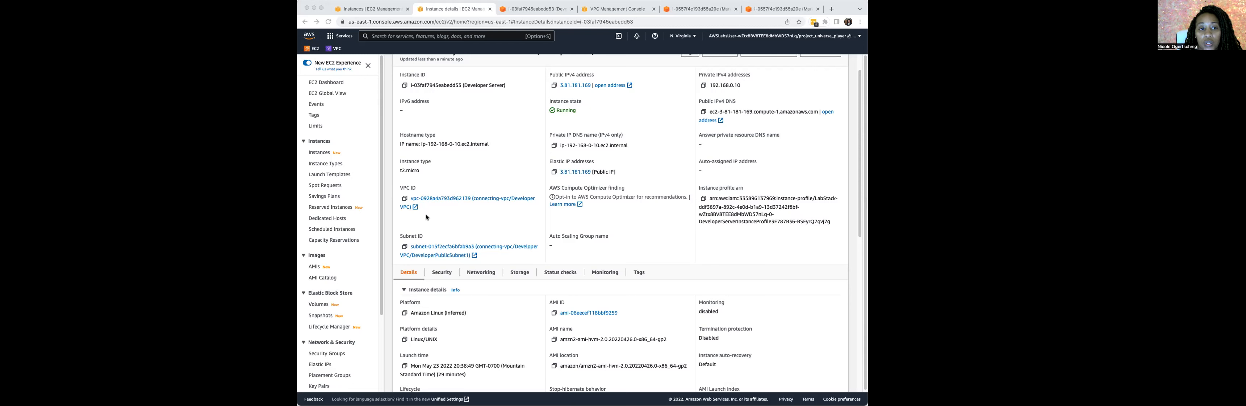
scroll(426, 217, "up", 1)
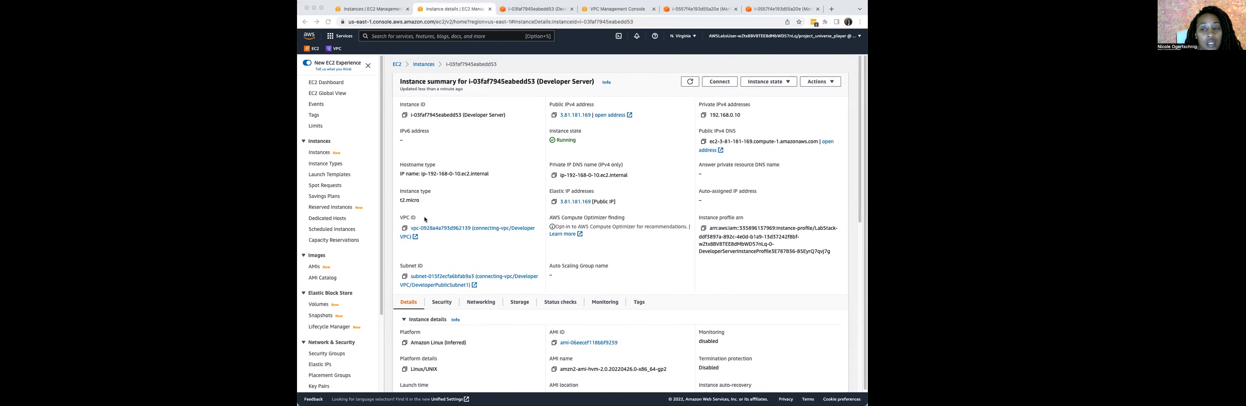
scroll(400, 244, "down", 5)
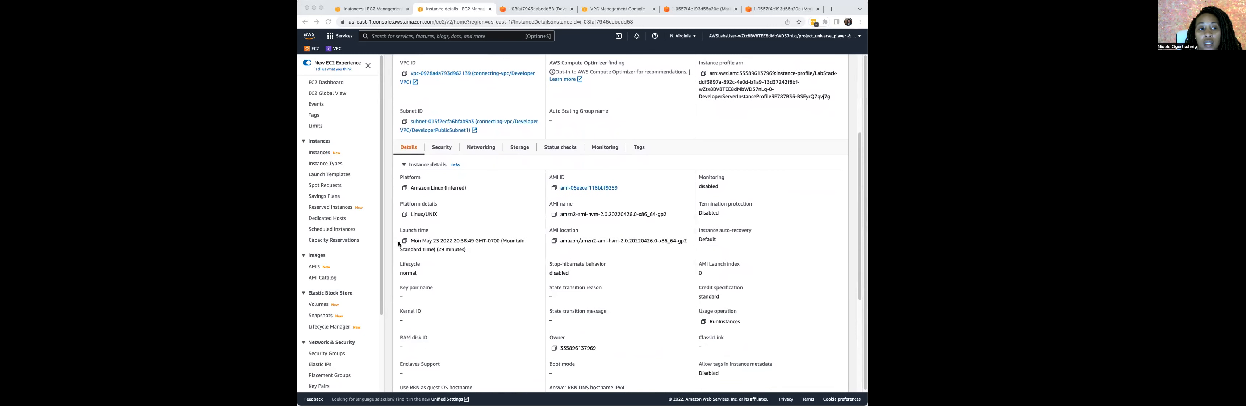
scroll(400, 244, "down", 1)
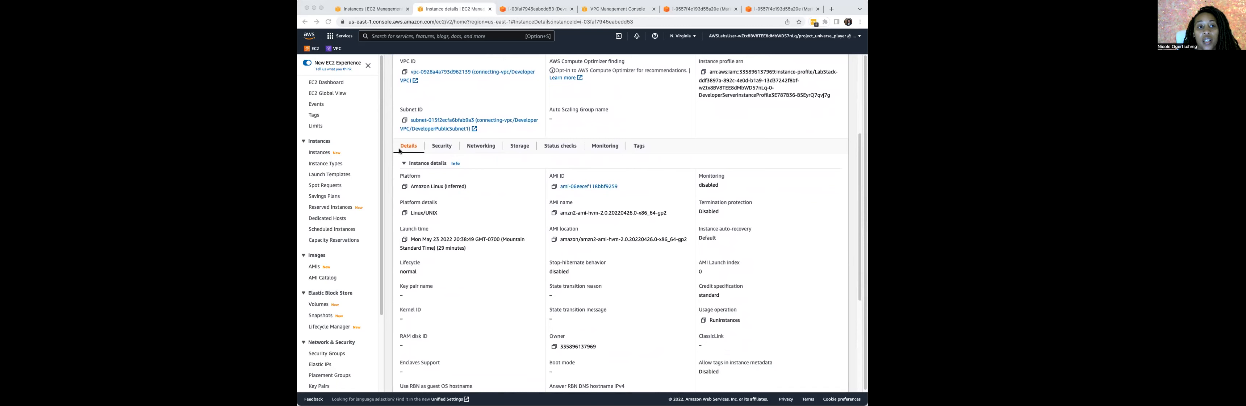
scroll(400, 160, "up", 1)
scroll(454, 113, "up", 5)
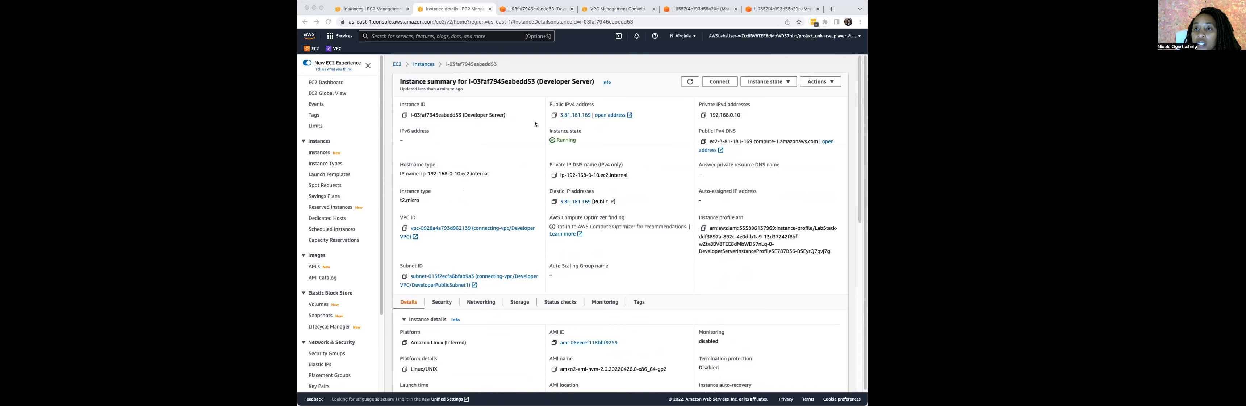
scroll(433, 184, "down", 1)
left_click(424, 63)
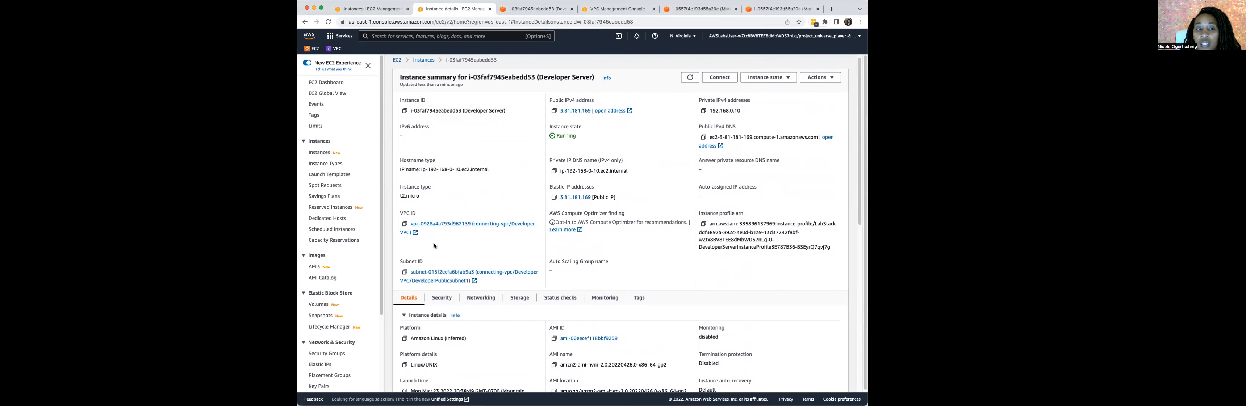
scroll(434, 245, "down", 2)
scroll(434, 246, "down", 2)
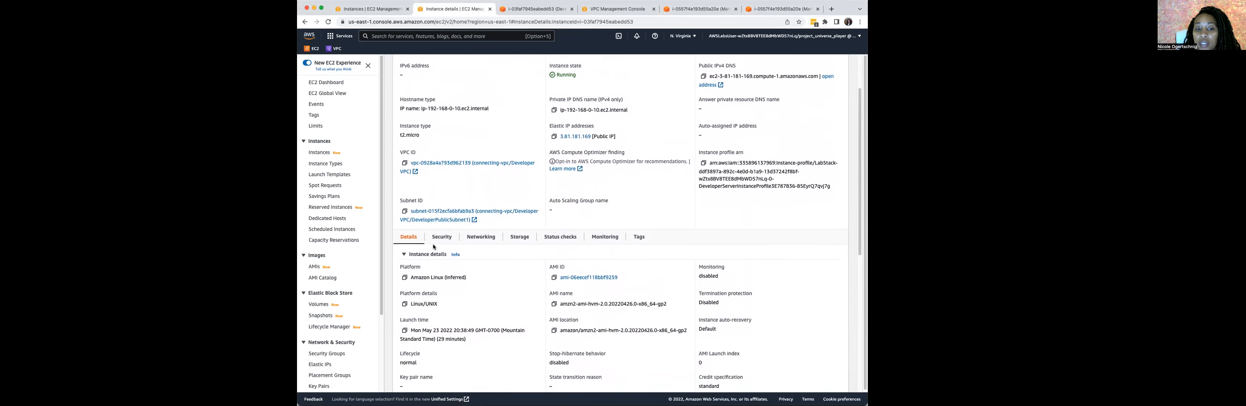
scroll(442, 209, "up", 3)
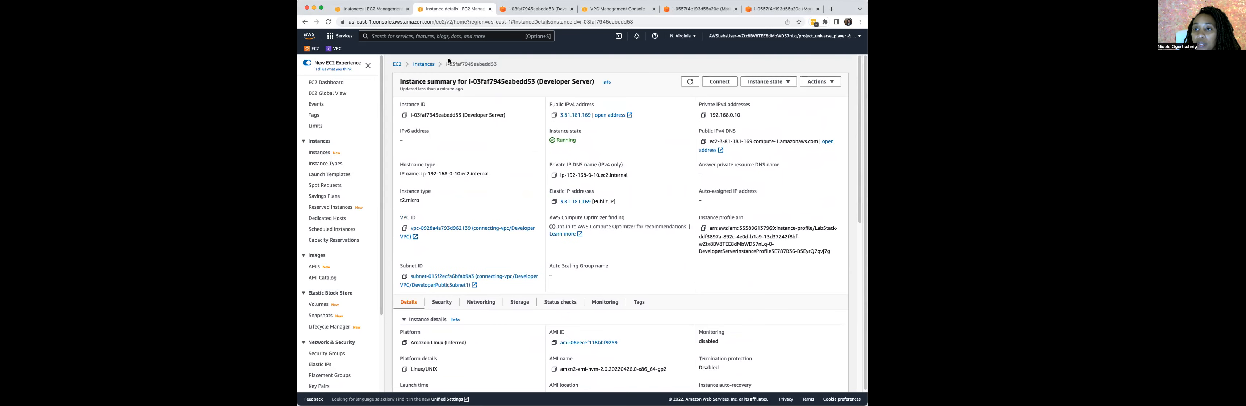
left_click(423, 65)
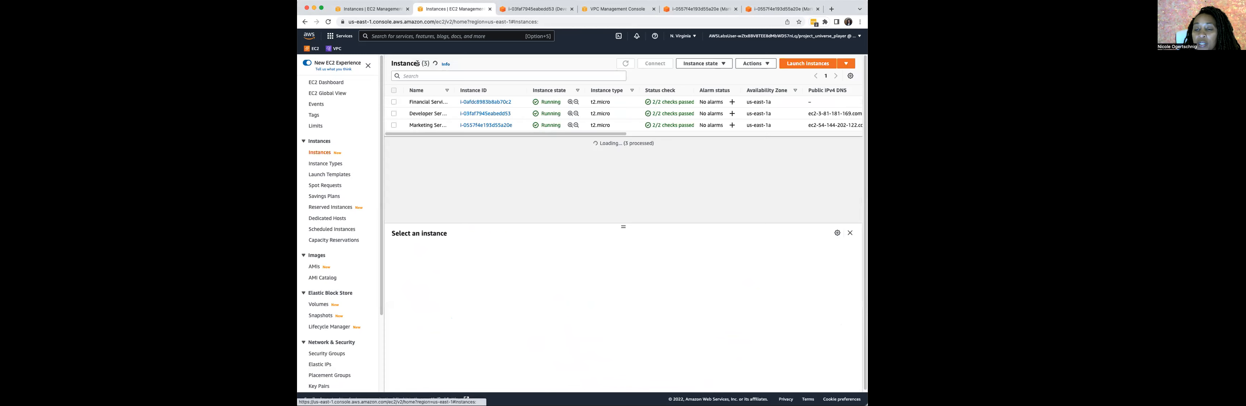
Select the Developer Server in the instance list and copy its subnet ID from the details
left_click(394, 113)
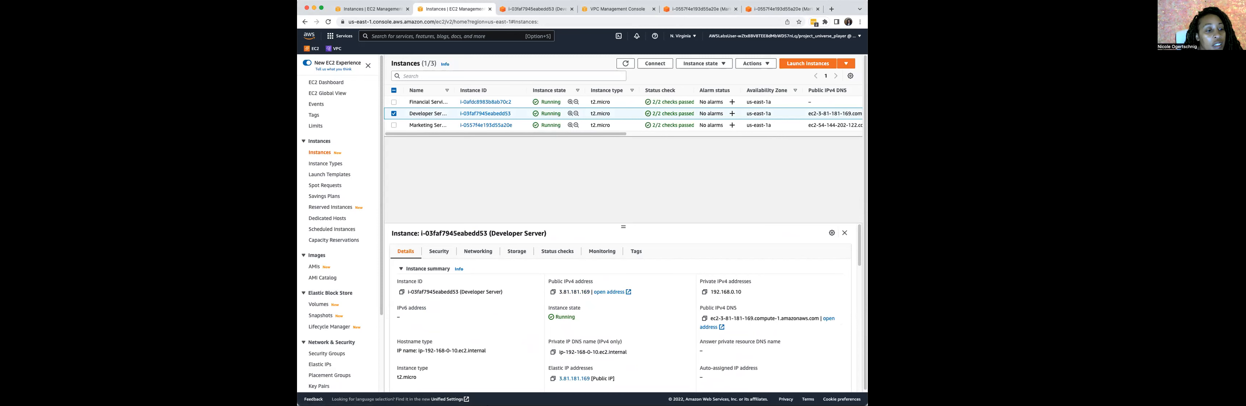
key("super+Tab")
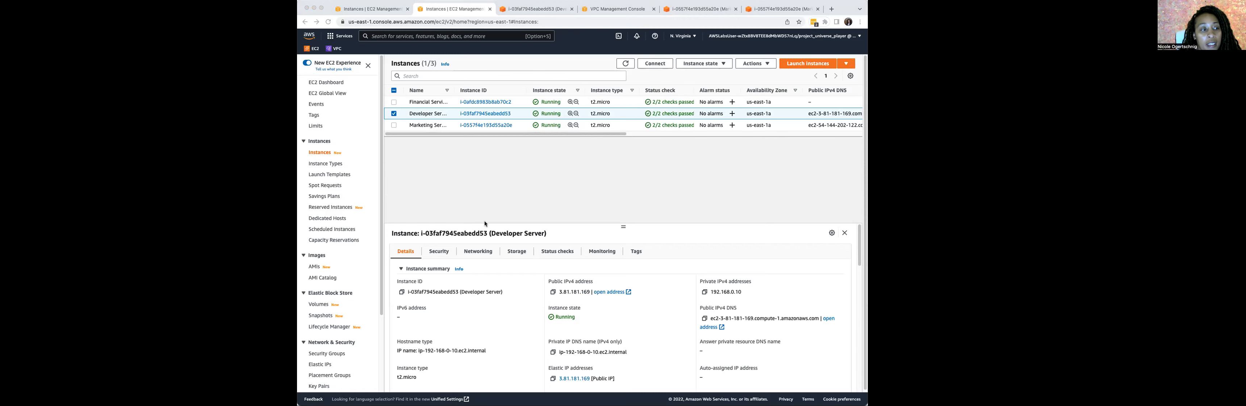
scroll(438, 275, "down", 10)
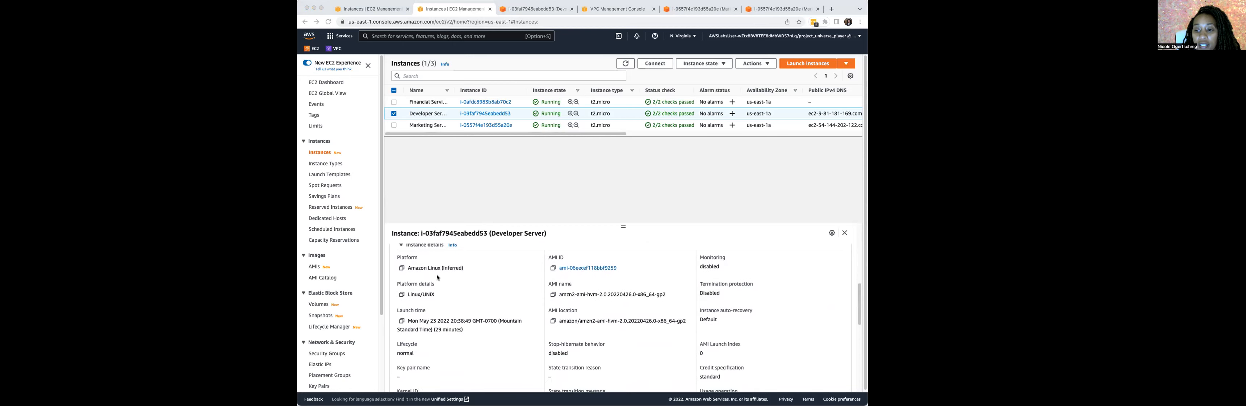
scroll(436, 273, "up", 1)
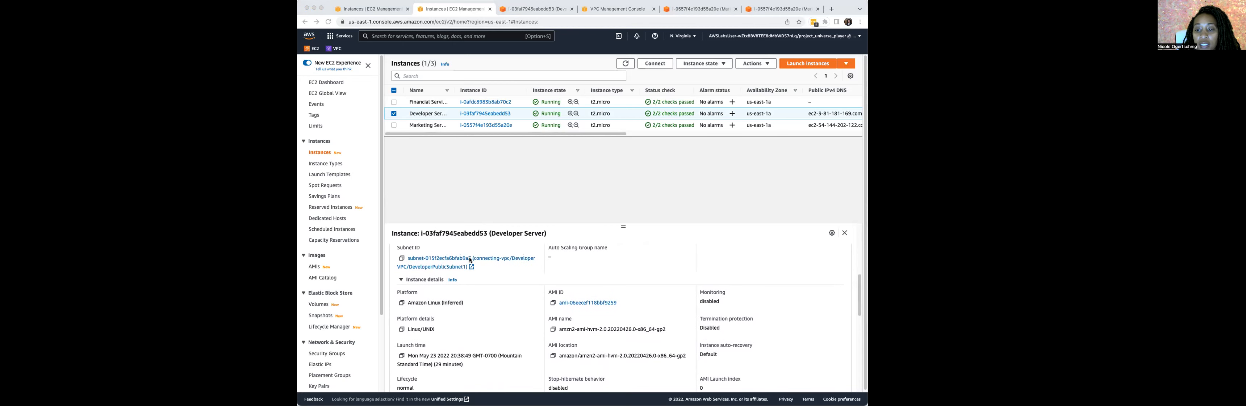
scroll(426, 271, "up", 1)
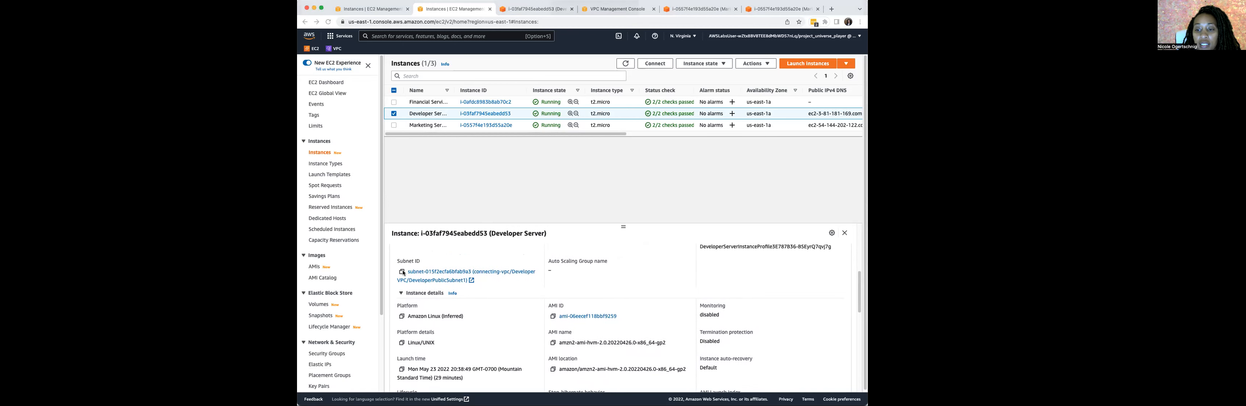
left_click(402, 273)
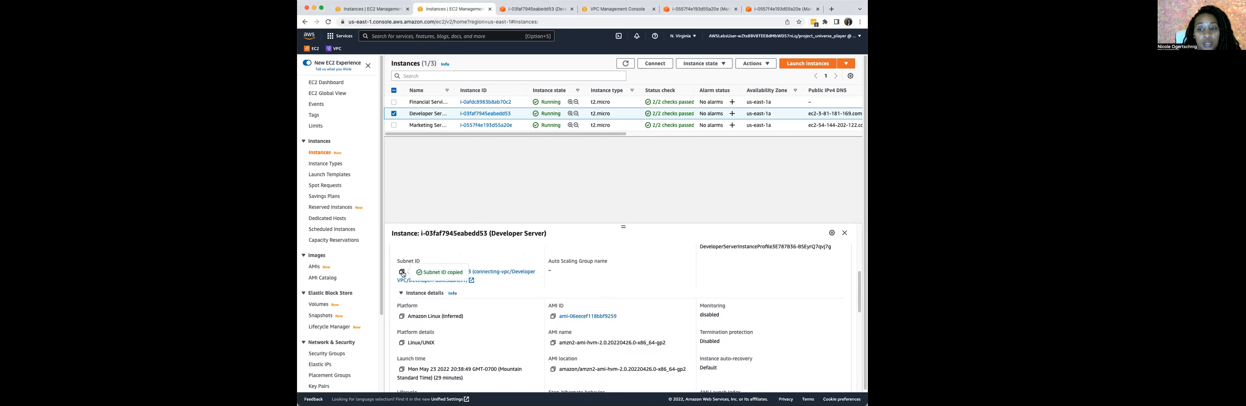
Filter the instance list by Subnet IDs, using the subnet ID copied from the Developer Server
key("super+Tab")
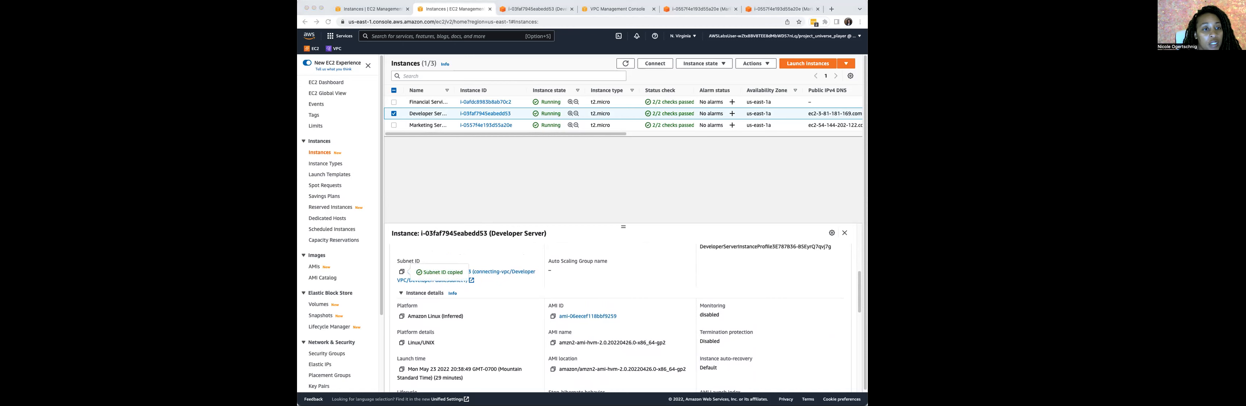
left_click(421, 76)
right_click(414, 76)
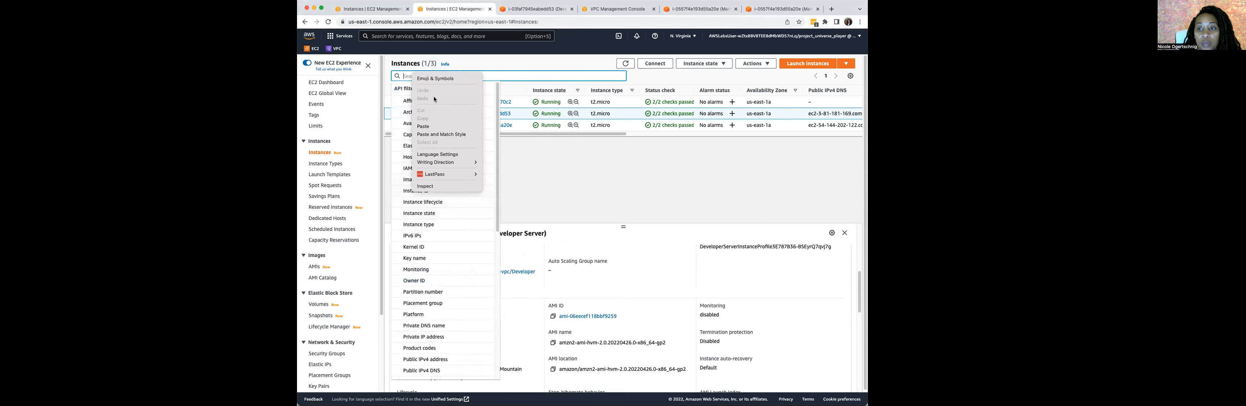
left_click(437, 126)
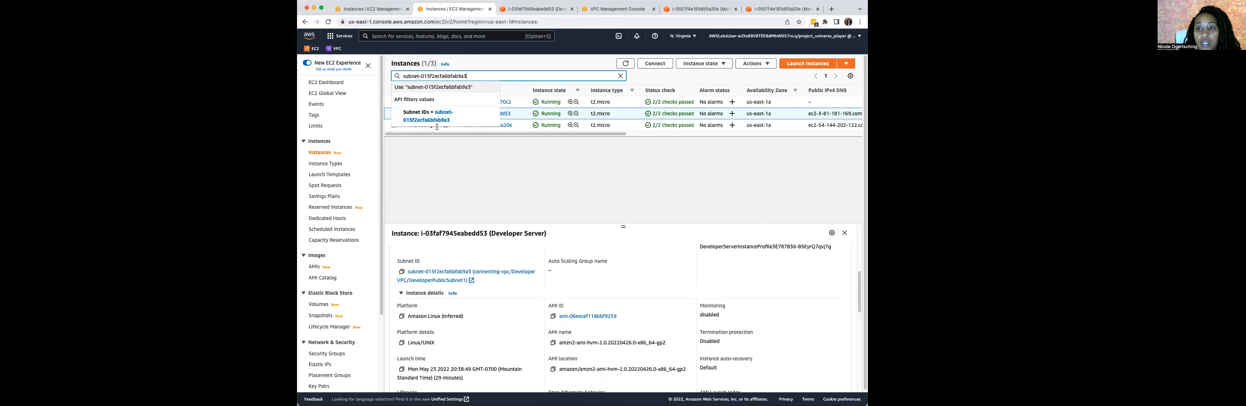
left_click(435, 120)
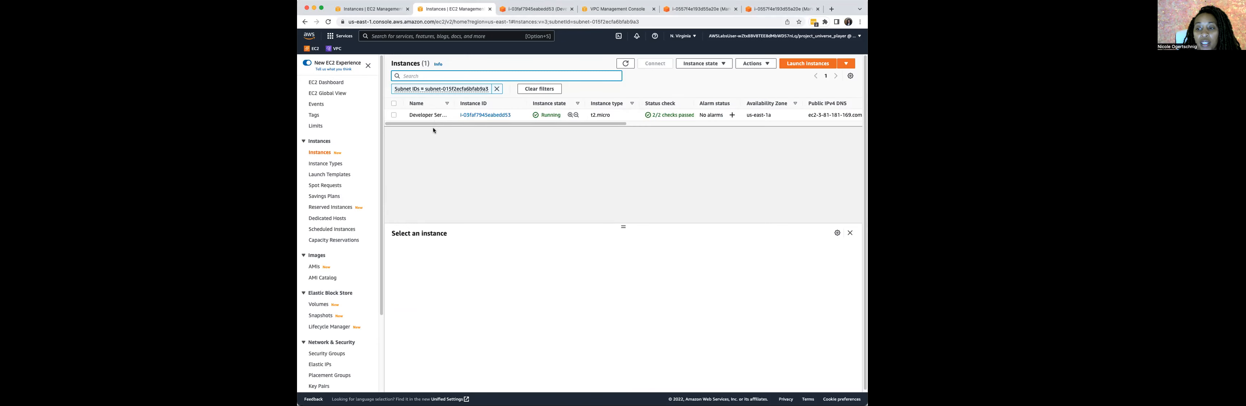
Select the Developer Server in the filtered list and review its IP addresses, VPC ID and subnet ID
left_click(395, 115)
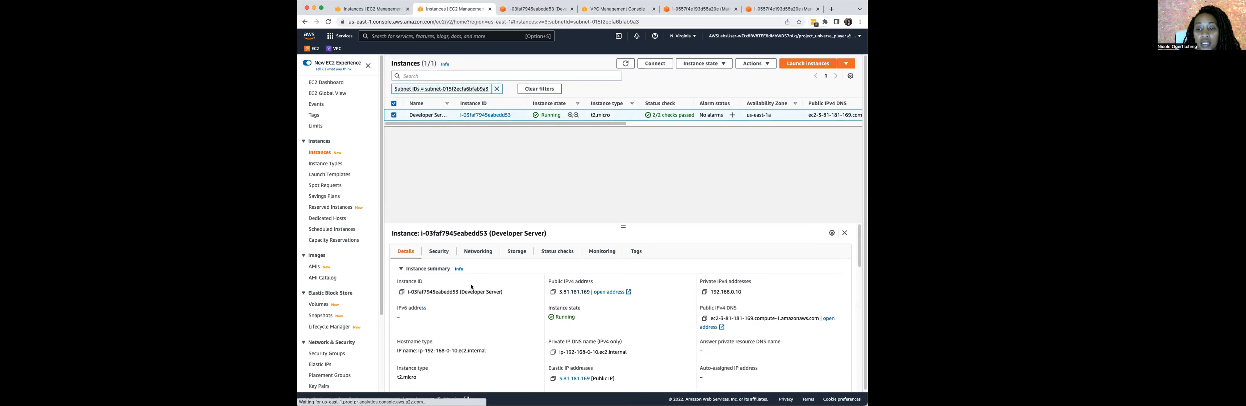
scroll(577, 317, "down", 1)
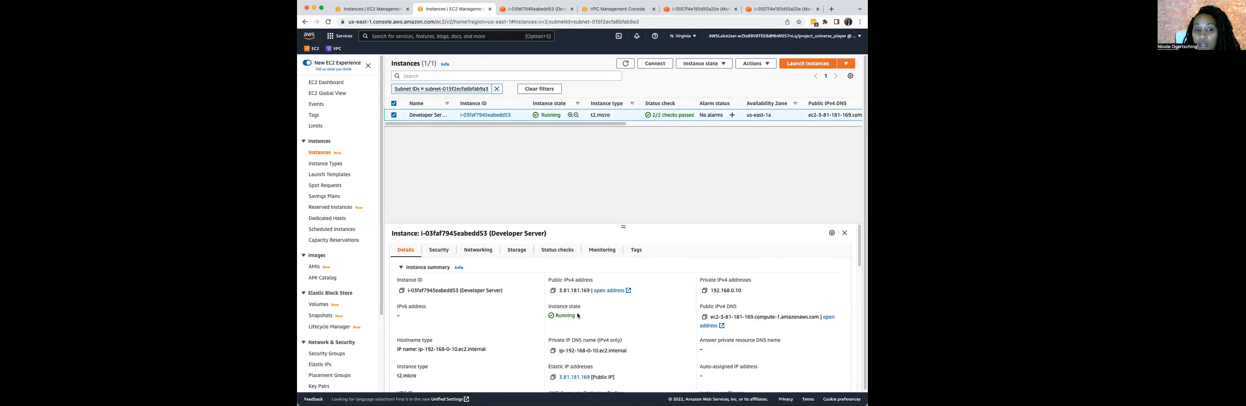
scroll(579, 316, "down", 5)
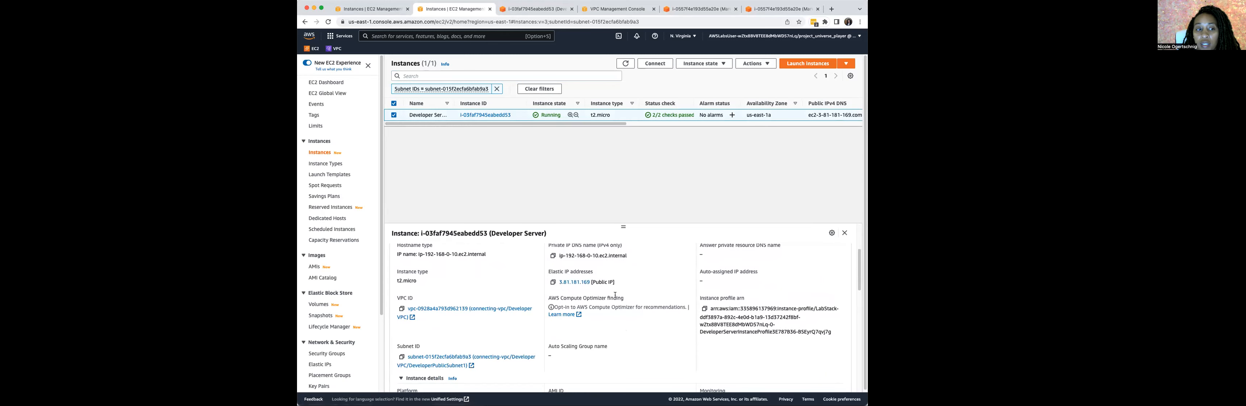
Open the VPC subnets list, widen the Name column to show full names, and select only DeveloperPublicSubnet1
scroll(398, 267, "down", 3)
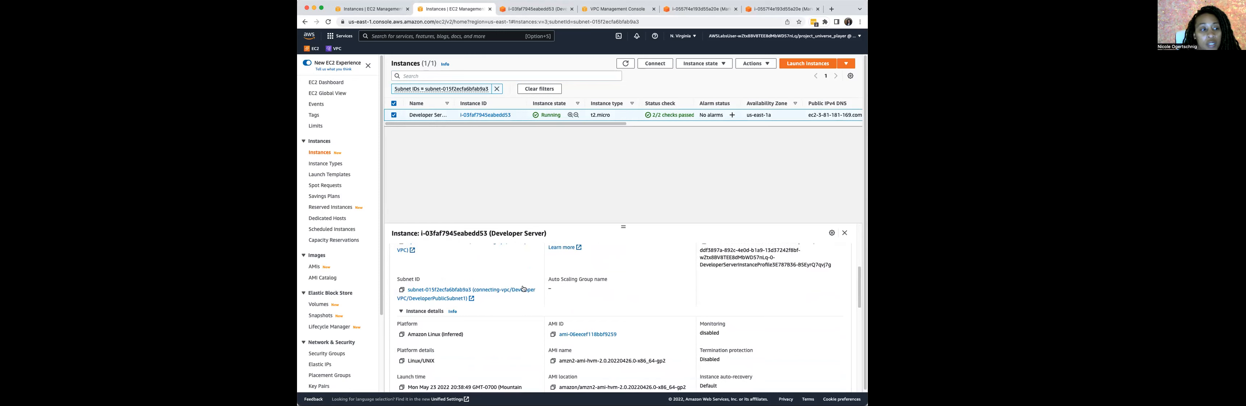
scroll(398, 267, "up", 3)
left_click(334, 49)
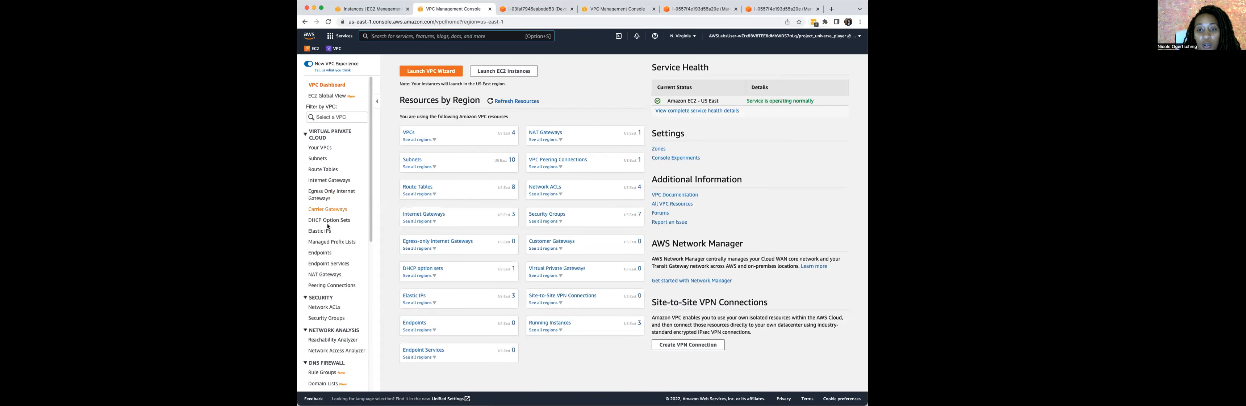
left_click(318, 159)
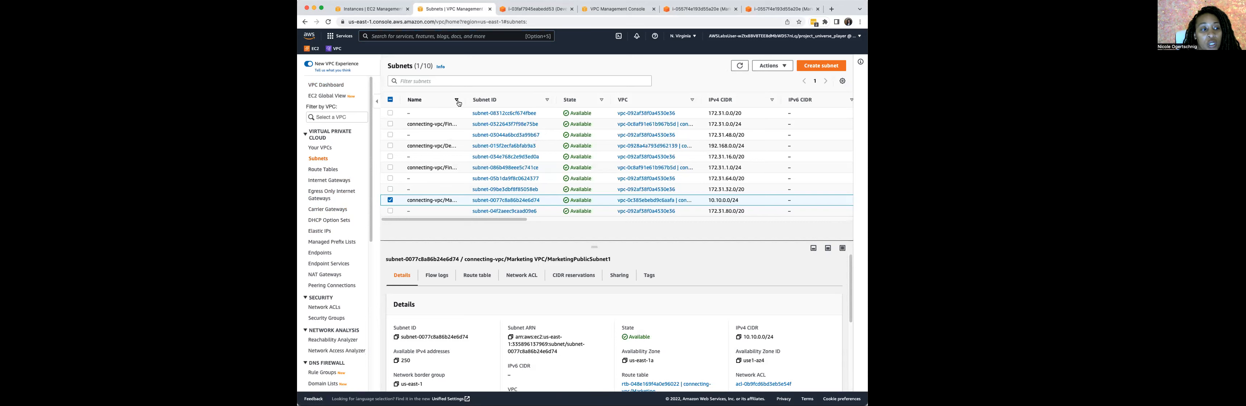
left_click_drag(461, 102, 576, 94)
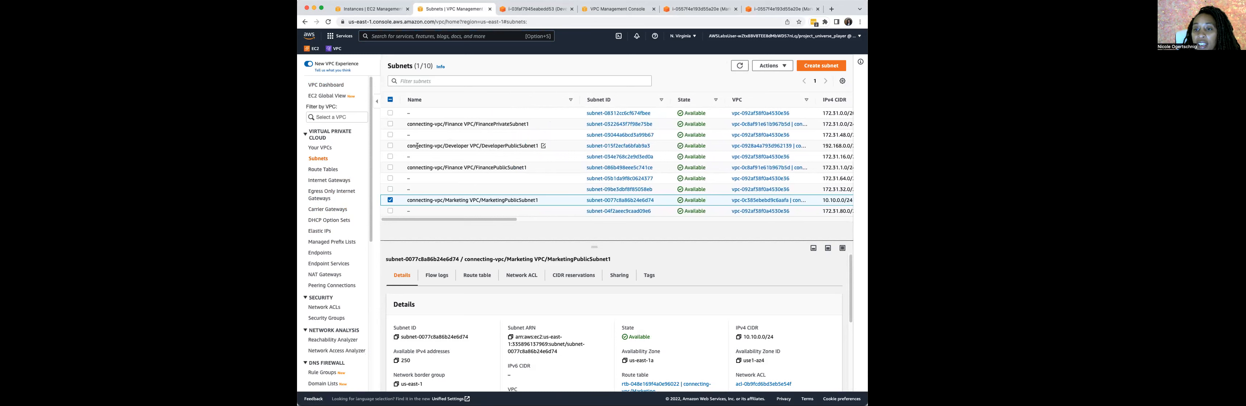
left_click(391, 200)
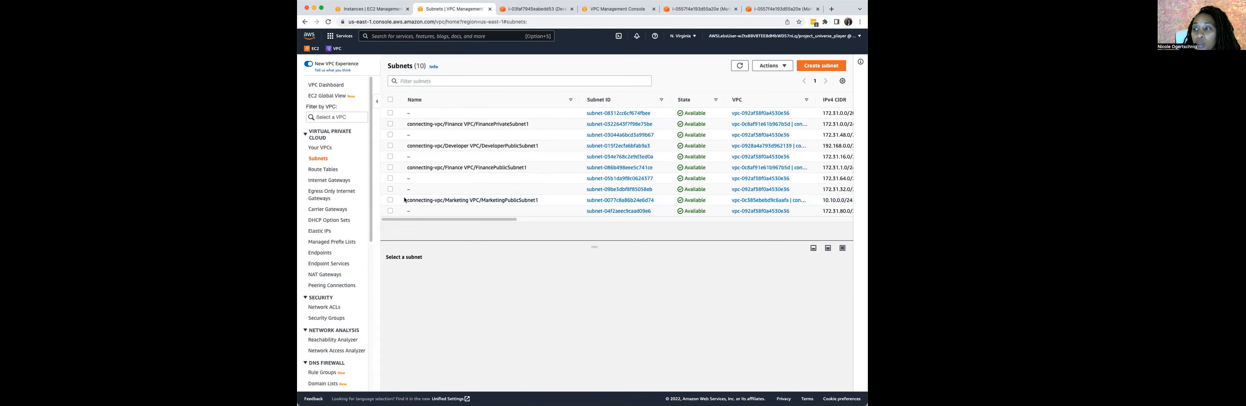
left_click(391, 146)
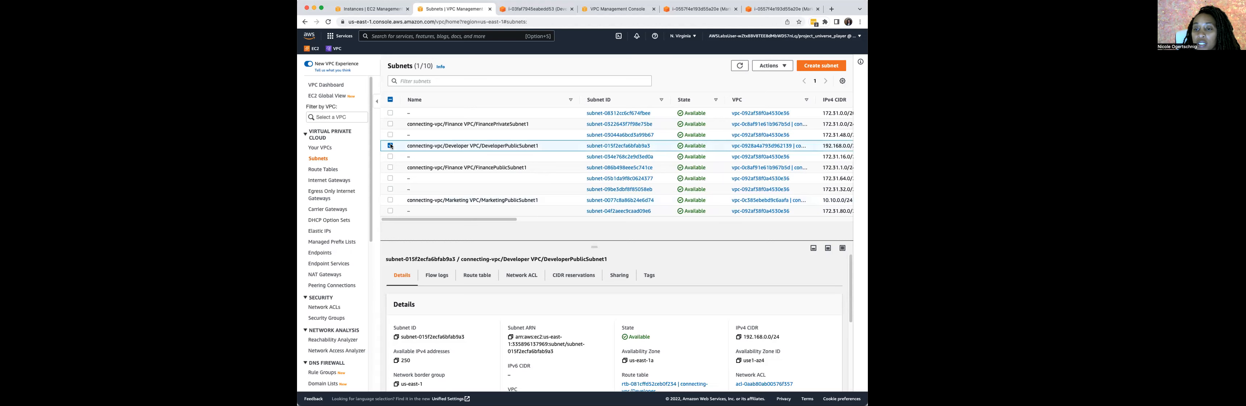
Open the route table linked to DeveloperPublicSubnet1 and examine its routes
scroll(440, 313, "down", 2)
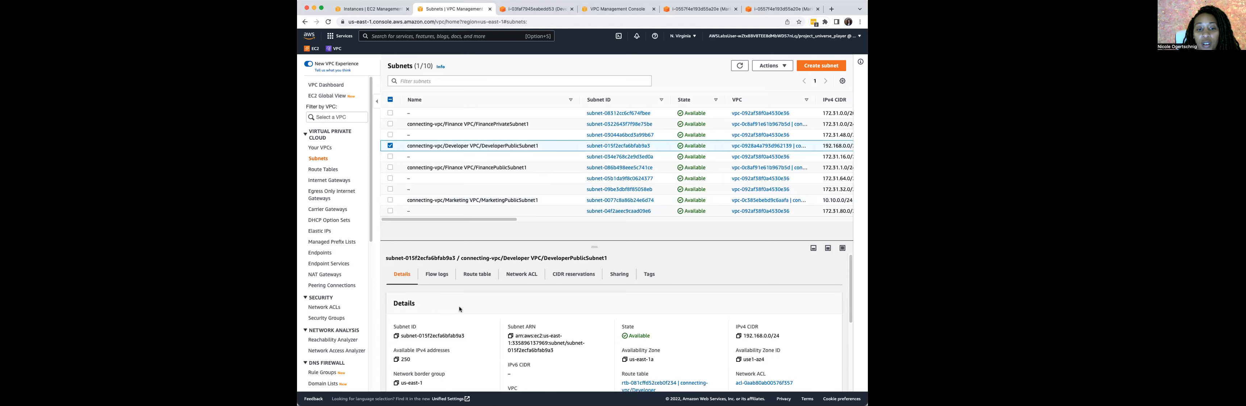
scroll(556, 321, "down", 3)
left_click(625, 313)
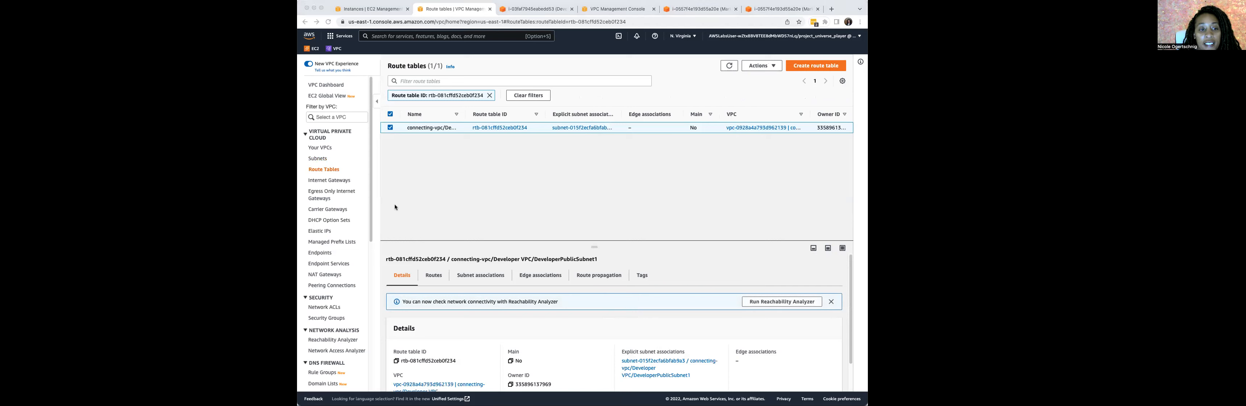
scroll(434, 297, "down", 1)
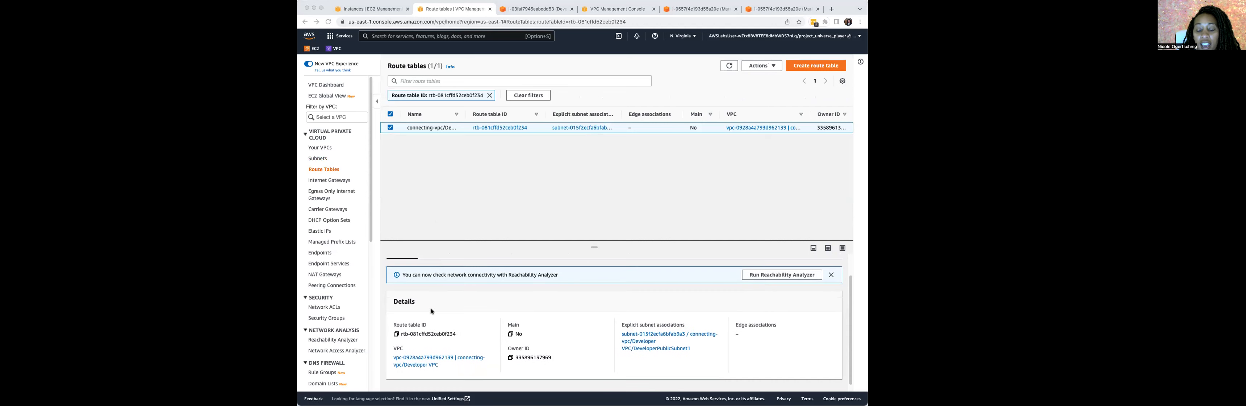
scroll(431, 311, "up", 1)
left_click(437, 275)
left_click(437, 276)
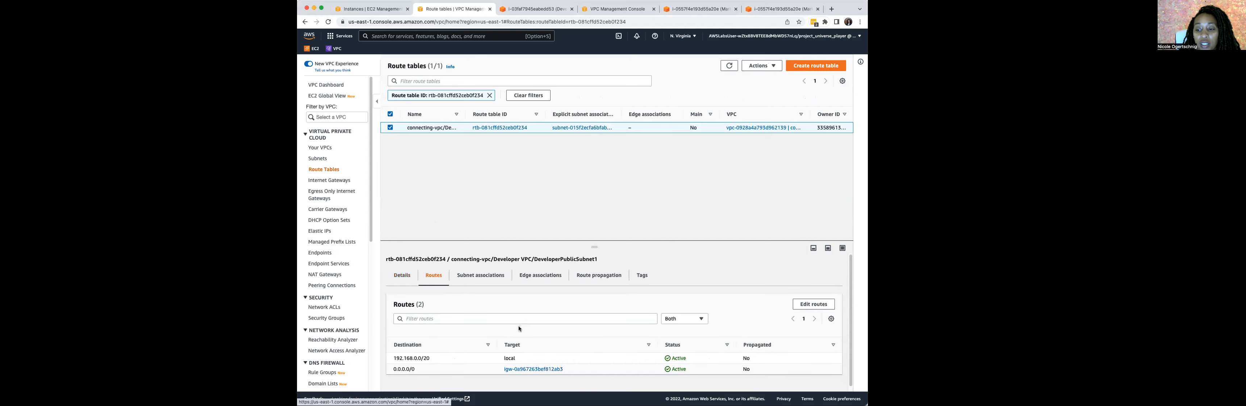
scroll(513, 339, "down", 1)
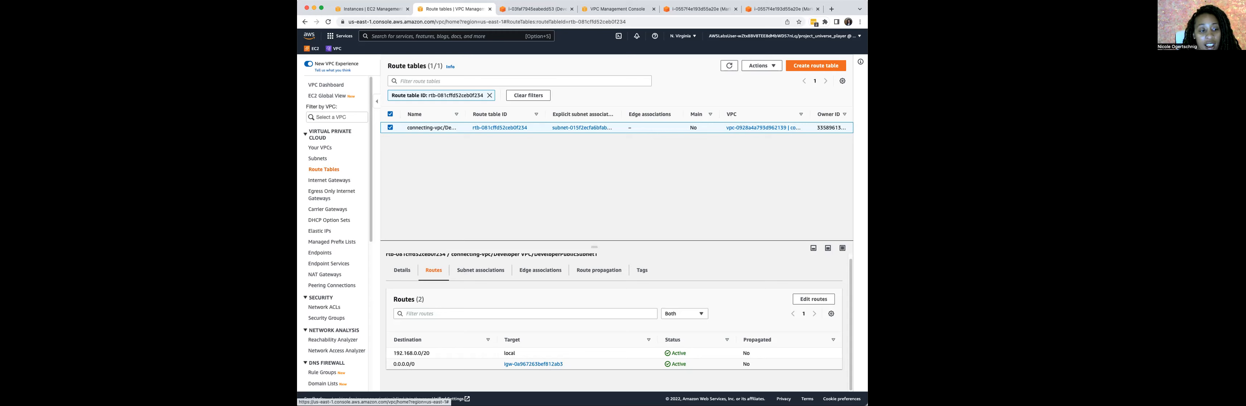
key("super+Tab")
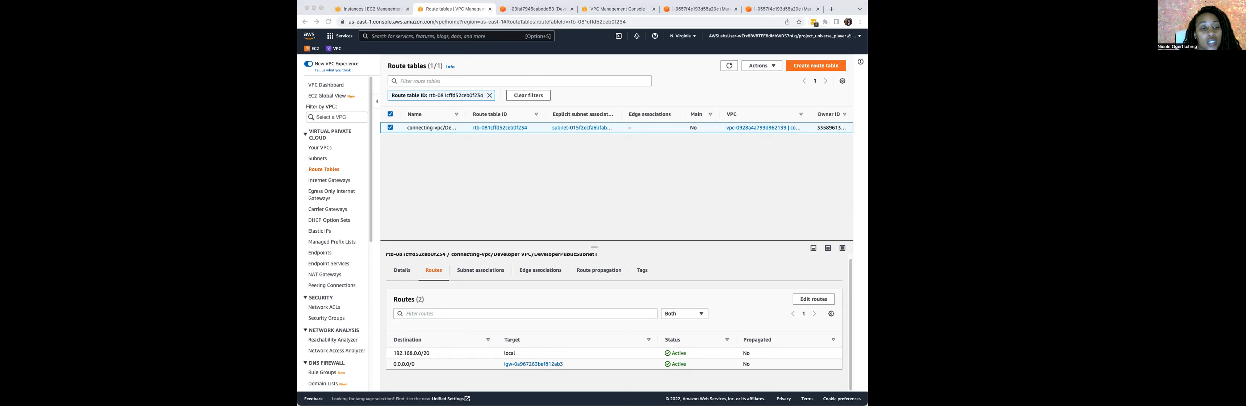
Show the VPC peering connections and widen the Name column to read the full connection name
left_click(342, 289)
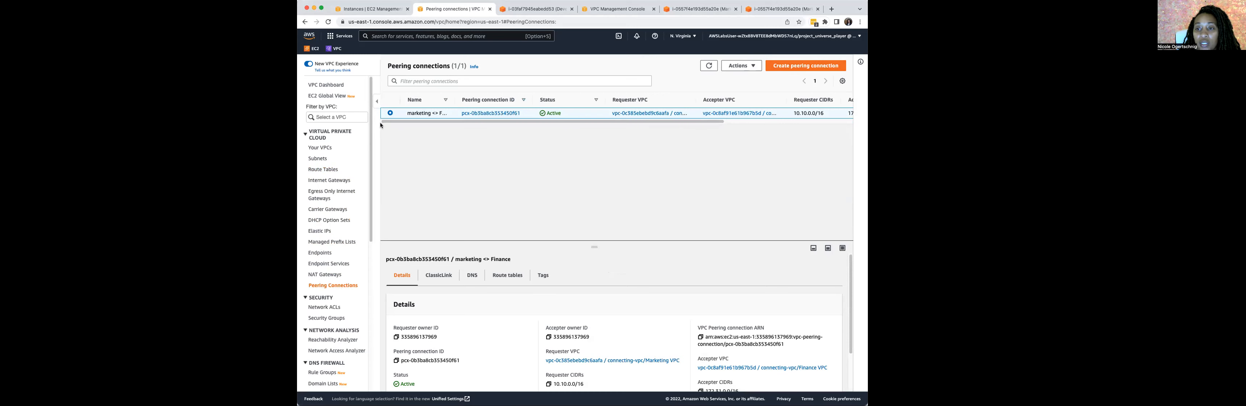
left_click_drag(455, 100, 511, 99)
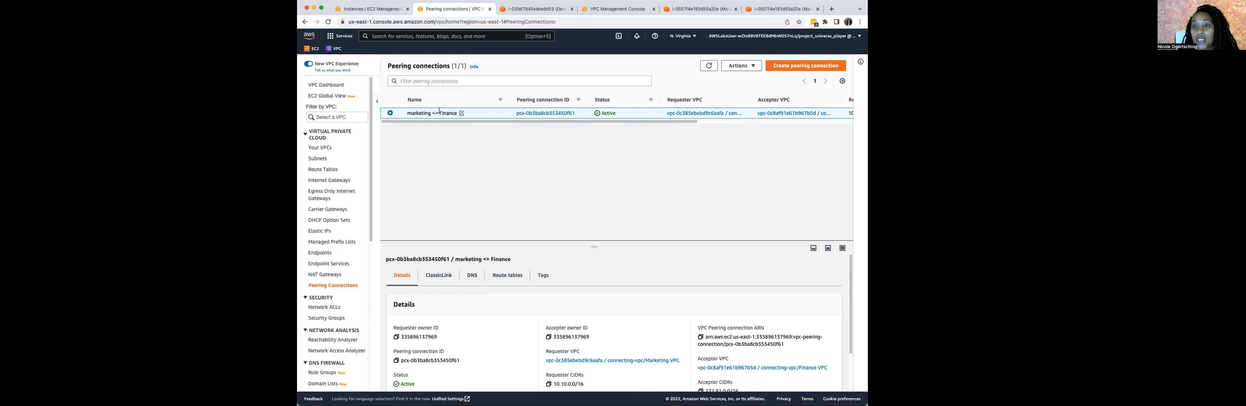
Start a new VPC peering connection and name it "Developer <> Finance"
left_click(786, 66)
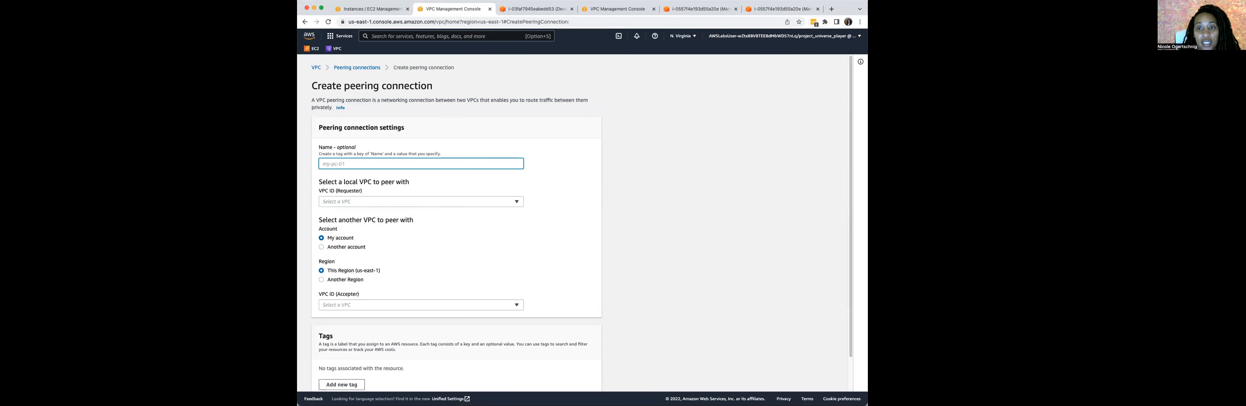
key("super+Tab")
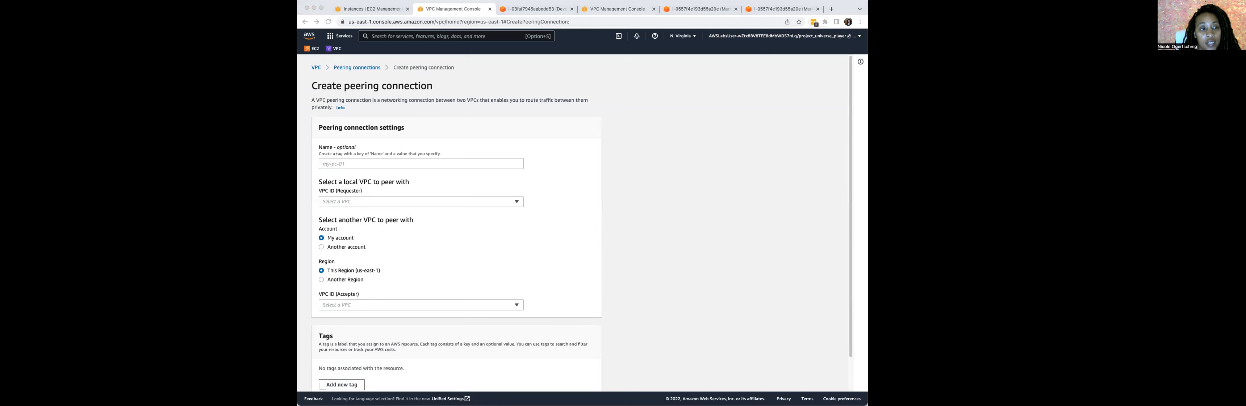
left_click(344, 164)
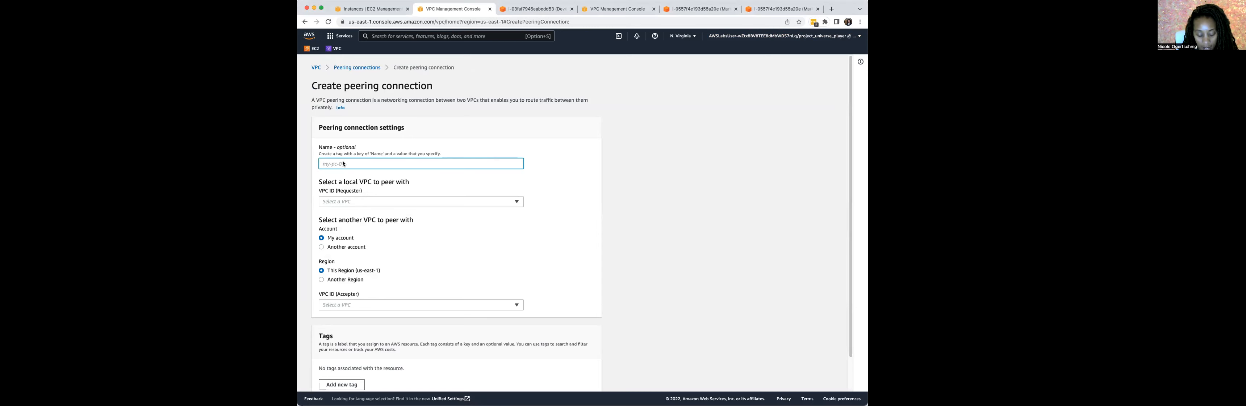
type("dve")
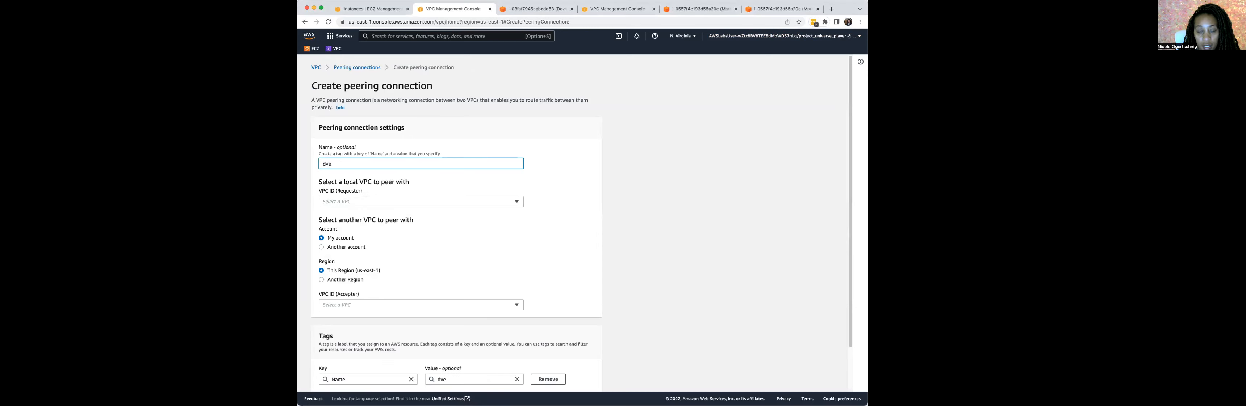
key("BackSpace")
key("BackSpace")
key("BackSpace")
type("De")
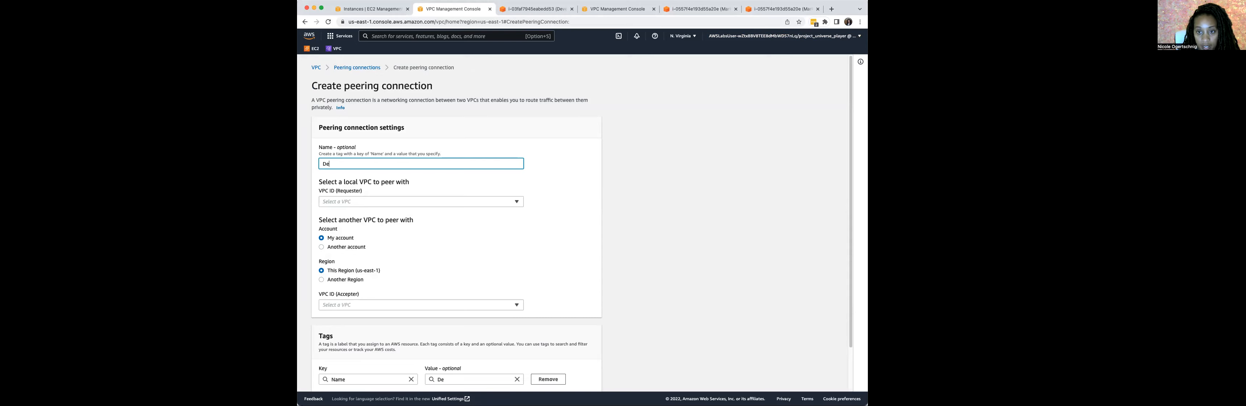
type("veloper")
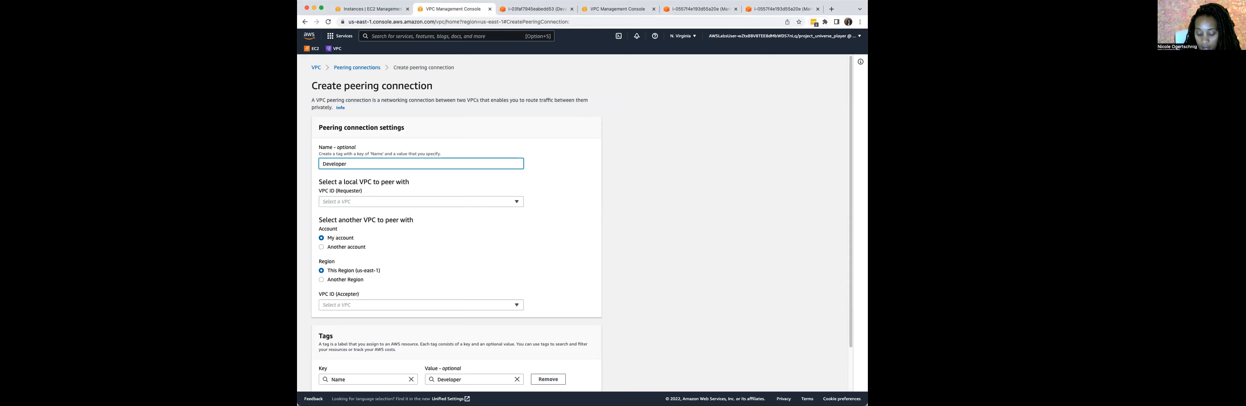
type(" <> Finance")
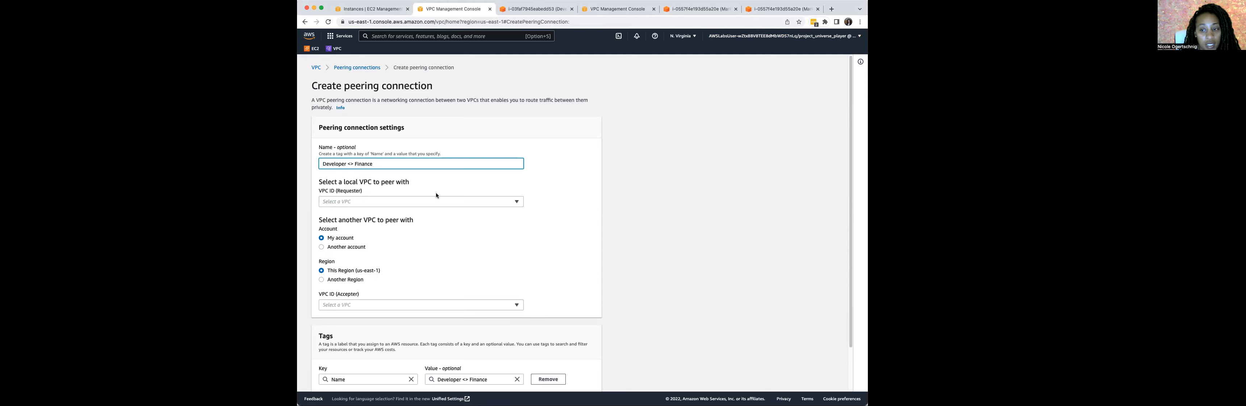
Set Developer VPC as the requester and Finance VPC as the accepter, and create the peering connection
left_click(518, 203)
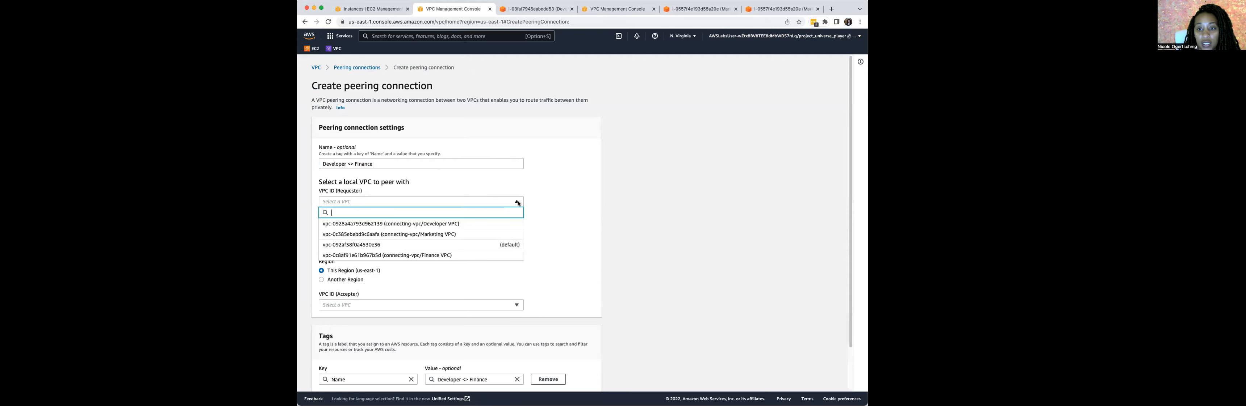
left_click(458, 225)
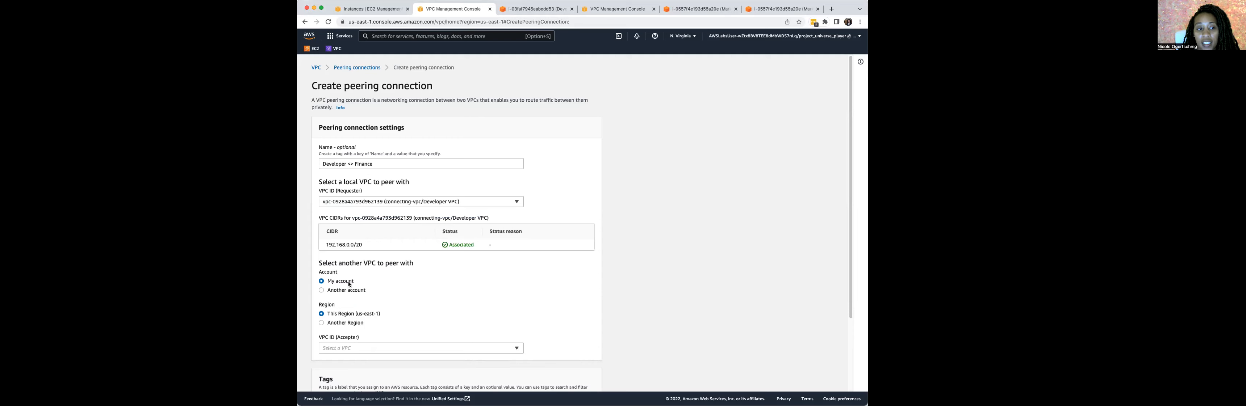
scroll(516, 334, "down", 1)
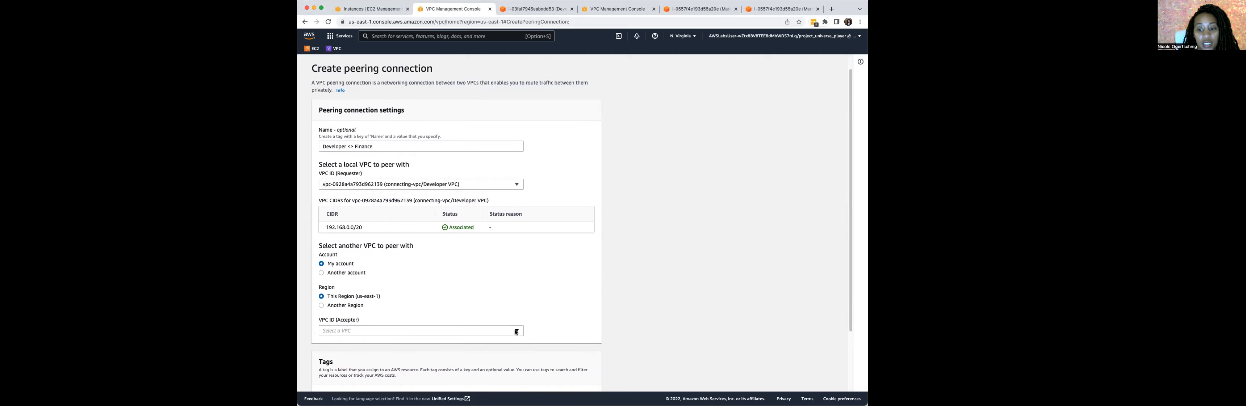
left_click(509, 332)
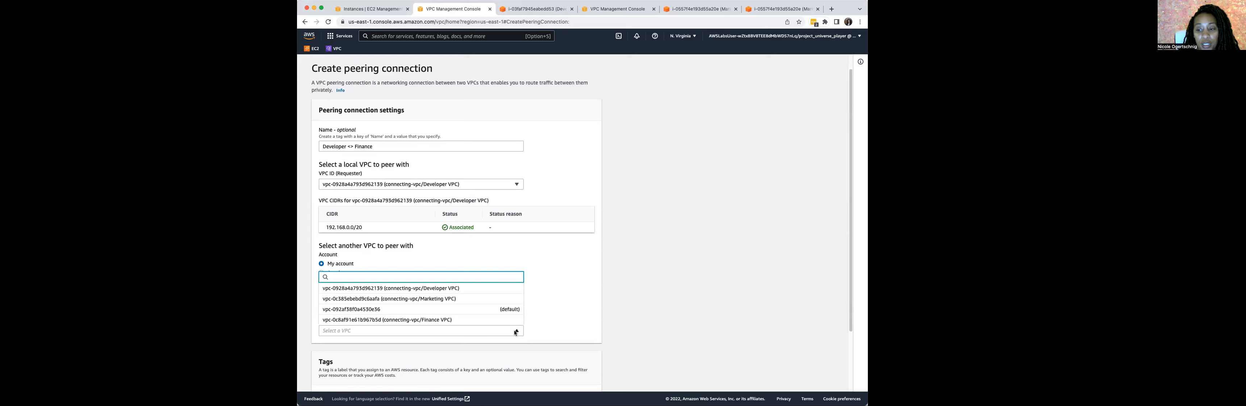
left_click(468, 319)
scroll(357, 312, "down", 5)
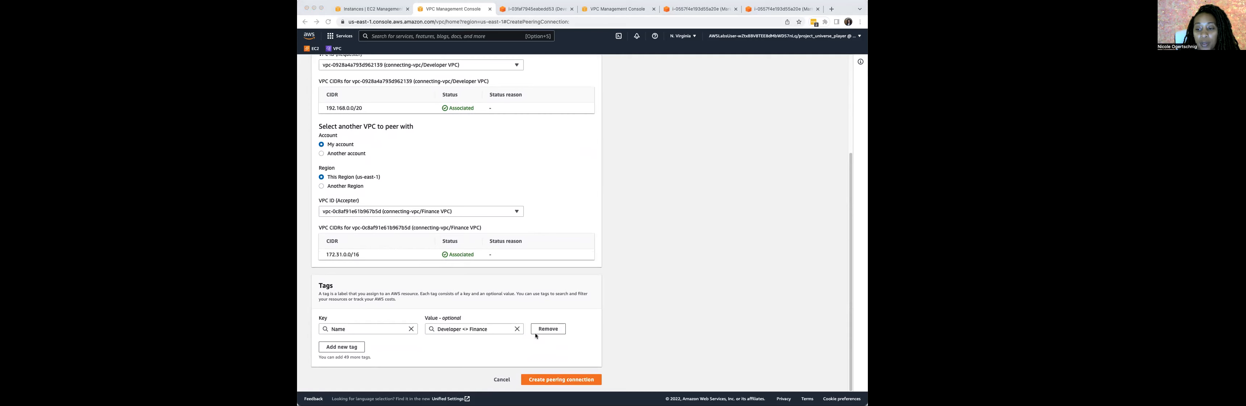
left_click(552, 382)
left_click(552, 381)
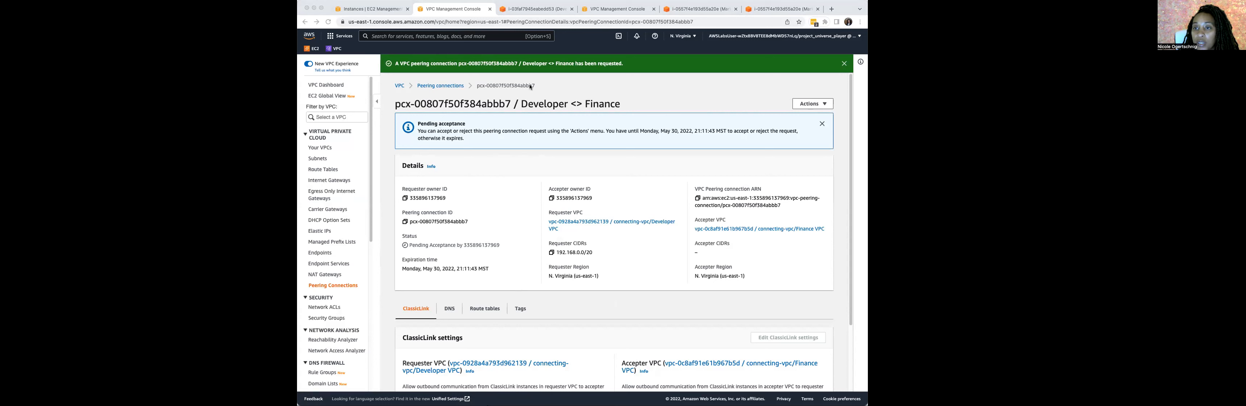
Select the pending Developer <> Finance connection in the peering connections list and accept its request
left_click(332, 287)
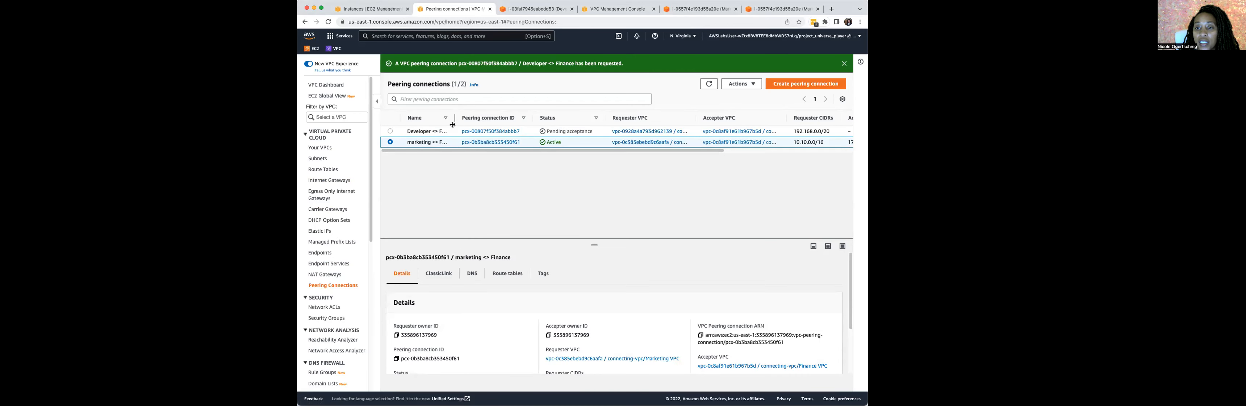
left_click_drag(454, 120, 545, 119)
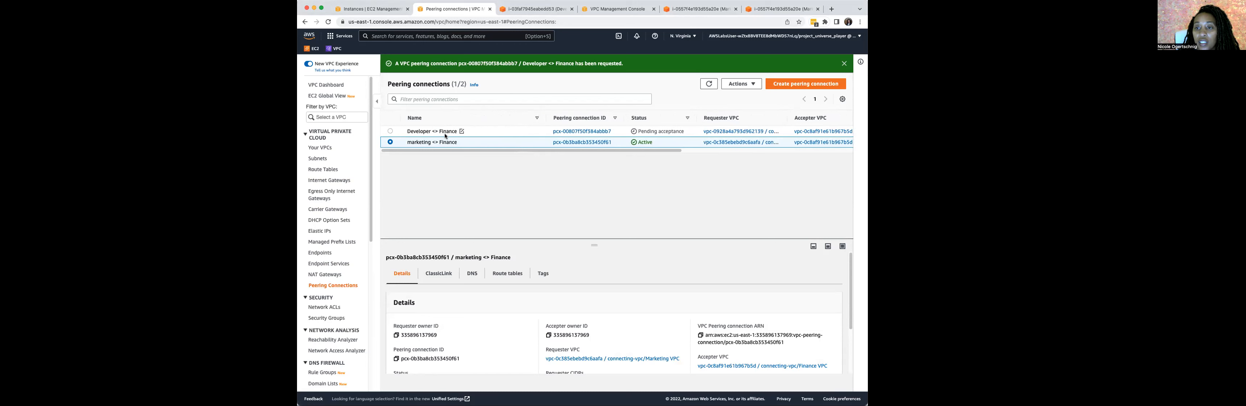
left_click(387, 132)
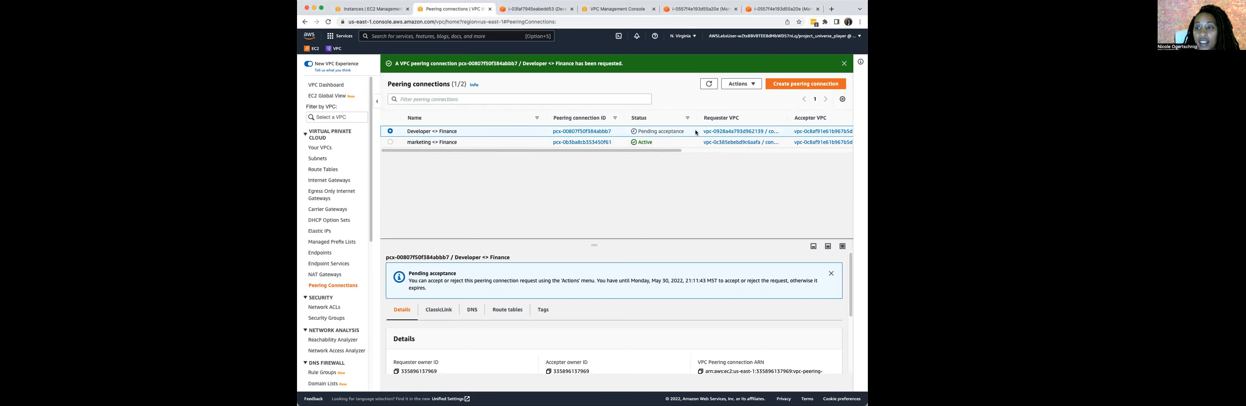
left_click(742, 84)
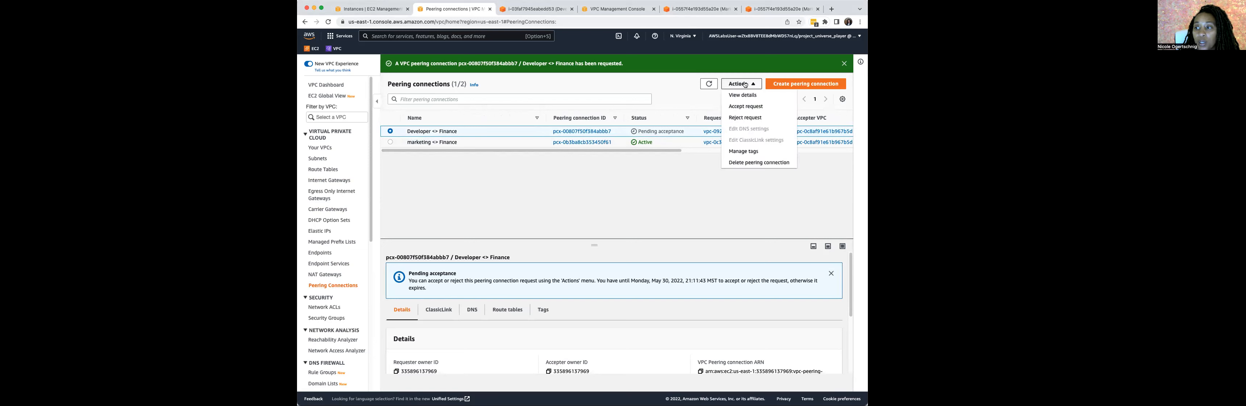
left_click(750, 107)
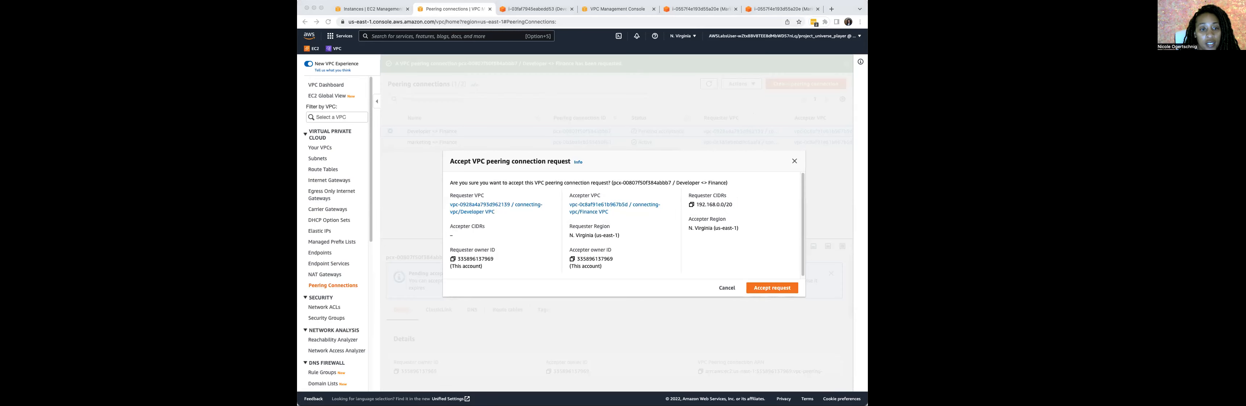
left_click(777, 289)
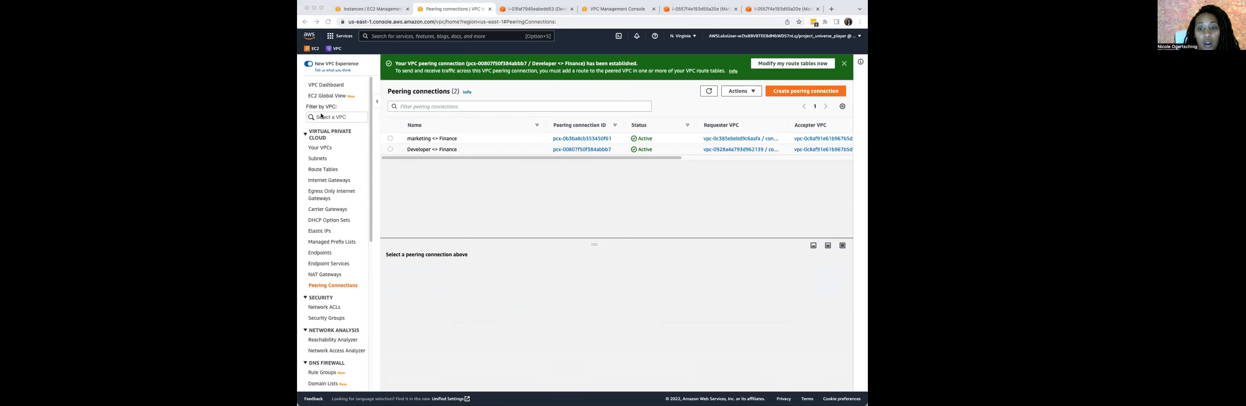
Show the VPC route tables and widen the Name column to read the full route table names
left_click(315, 173)
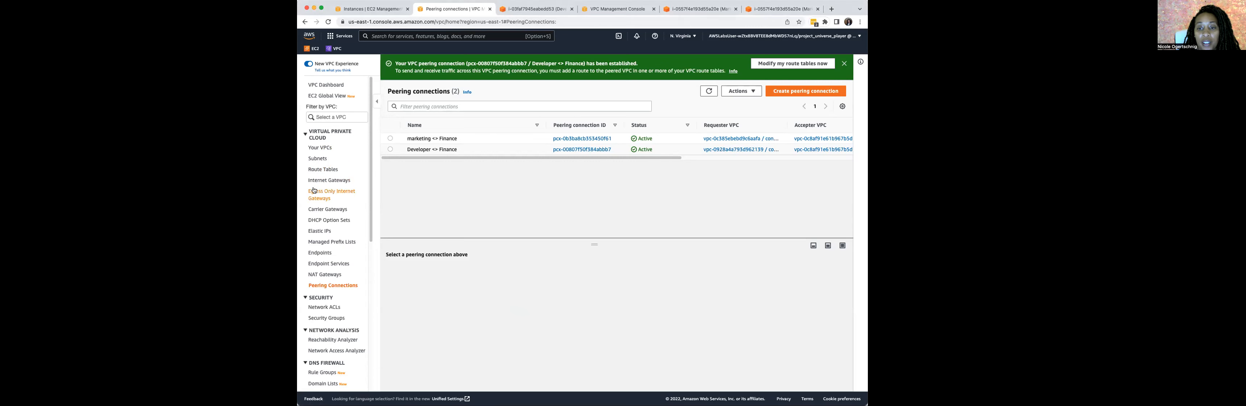
left_click(317, 170)
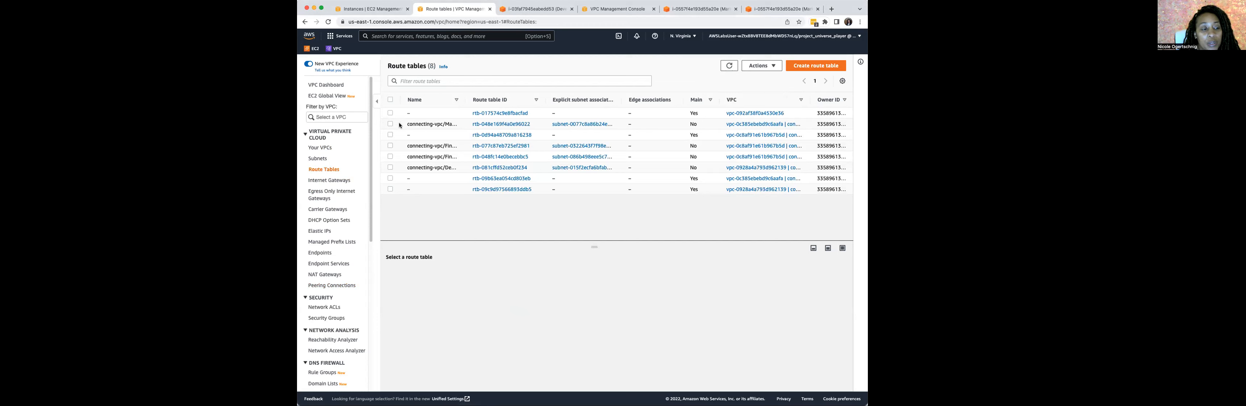
left_click_drag(464, 99, 550, 85)
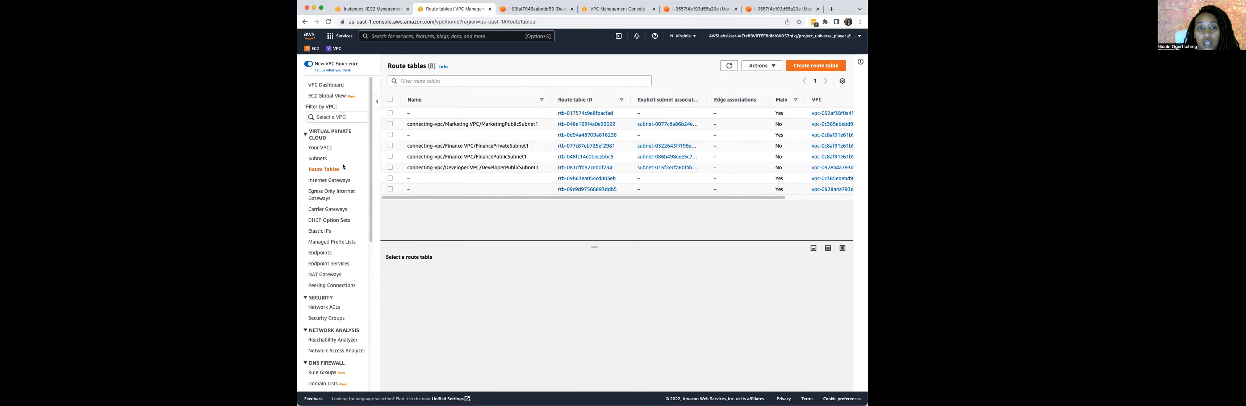
Select the connecting-vpc/Developer VPC/DeveloperPublicSubnet1 route table and open its routes for editing
left_click(390, 167)
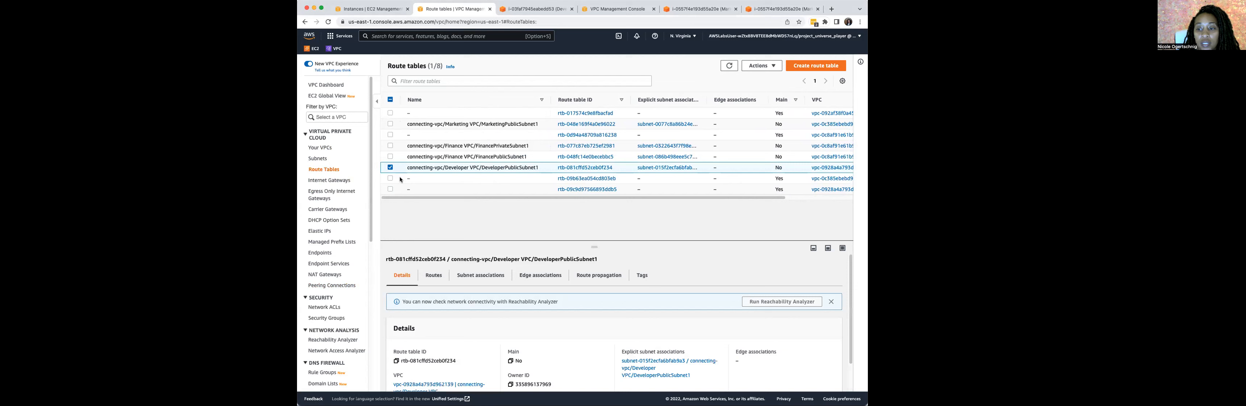
left_click(433, 275)
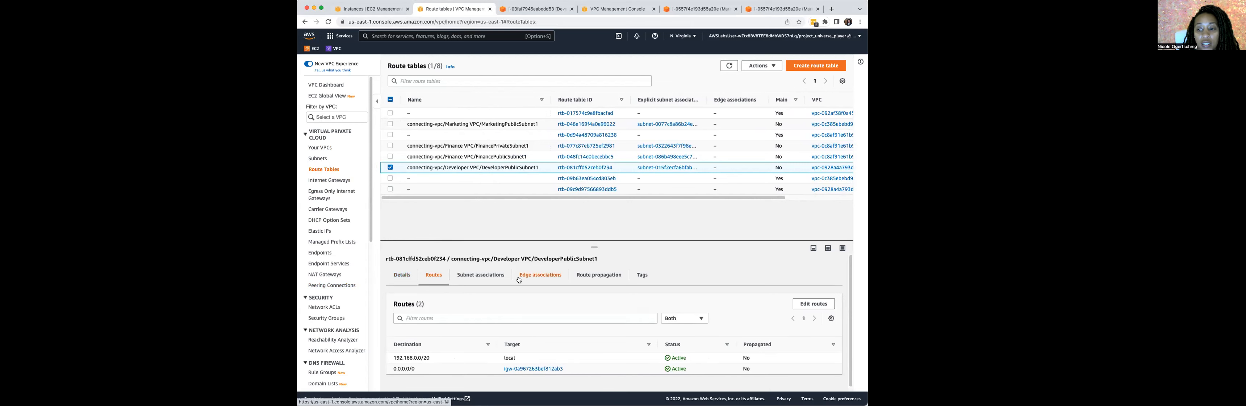
scroll(522, 282, "down", 1)
left_click(821, 299)
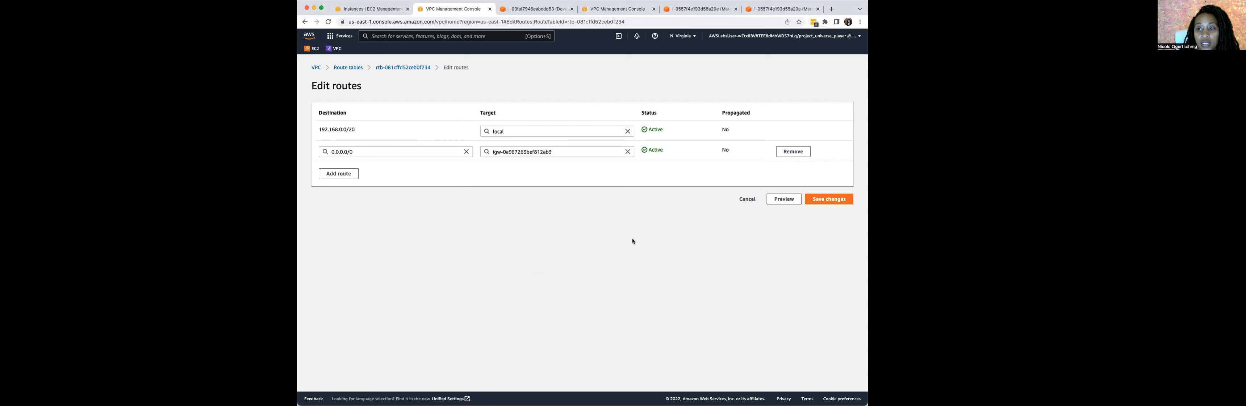
Add a route to the DeveloperPublicSubnet1 route table with destination 173.31.0.0/16
left_click(329, 174)
left_click(336, 174)
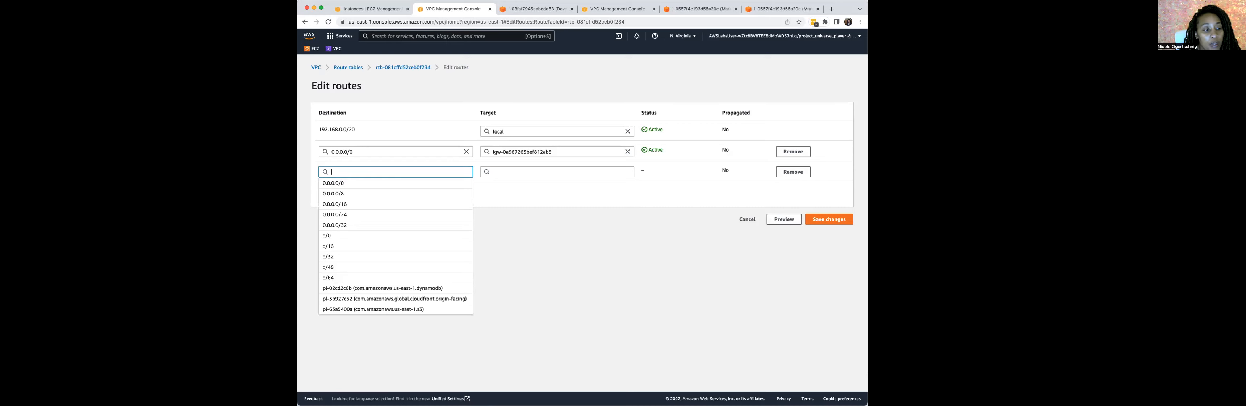
key("super+Tab")
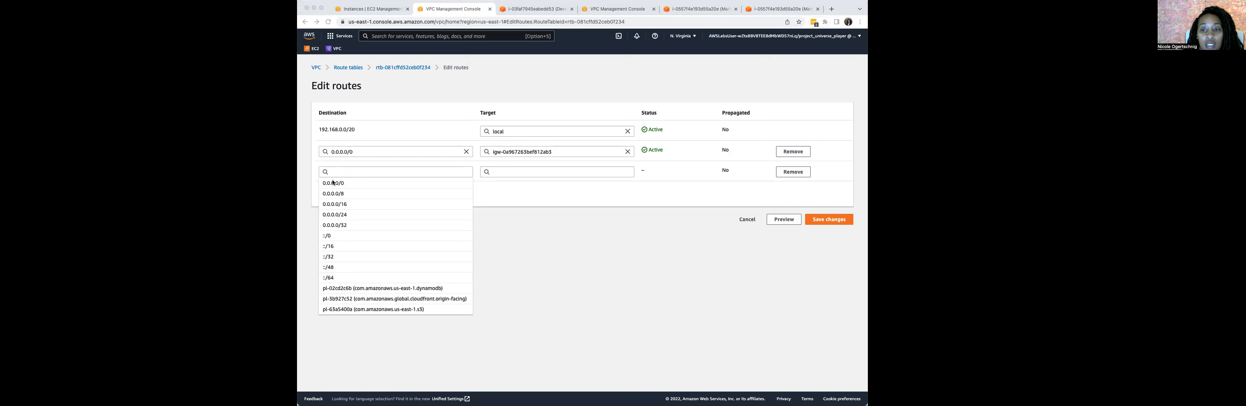
left_click(341, 173)
type("17")
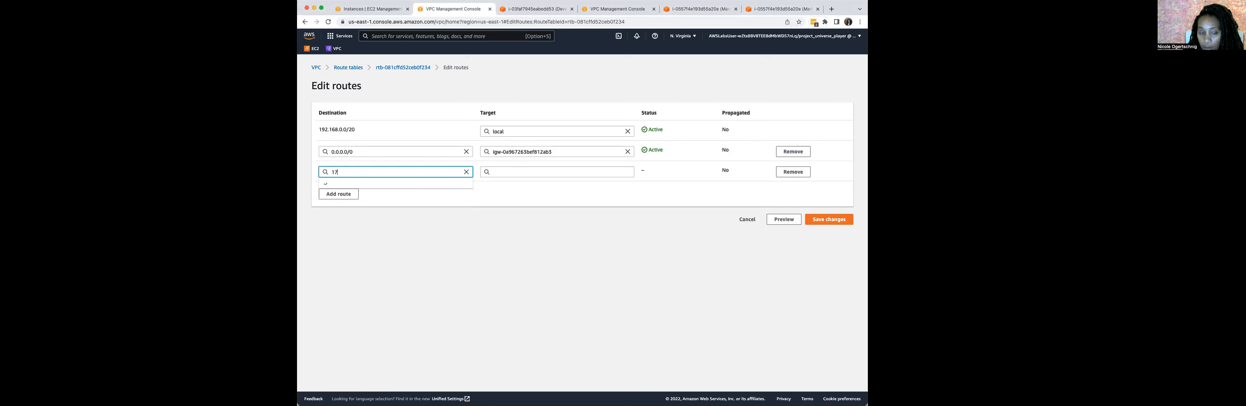
type("3.31")
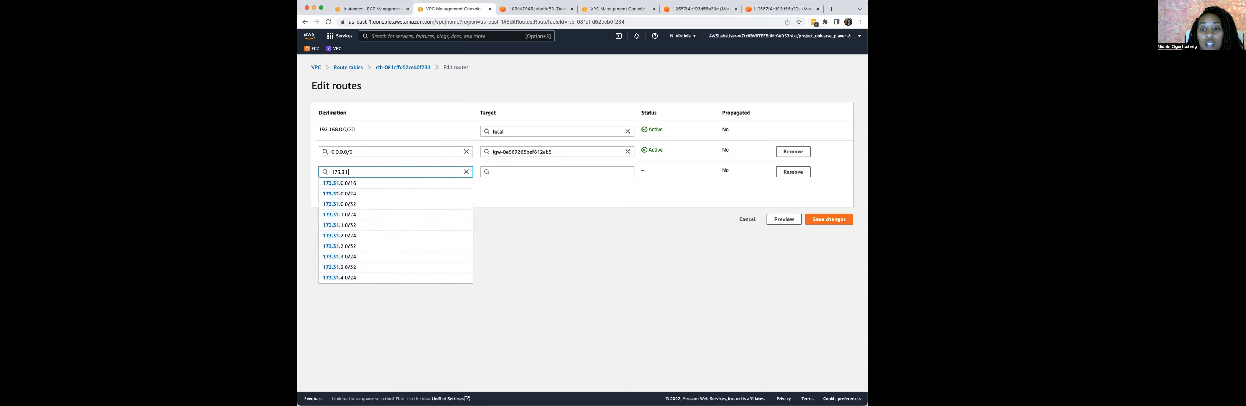
type(".0")
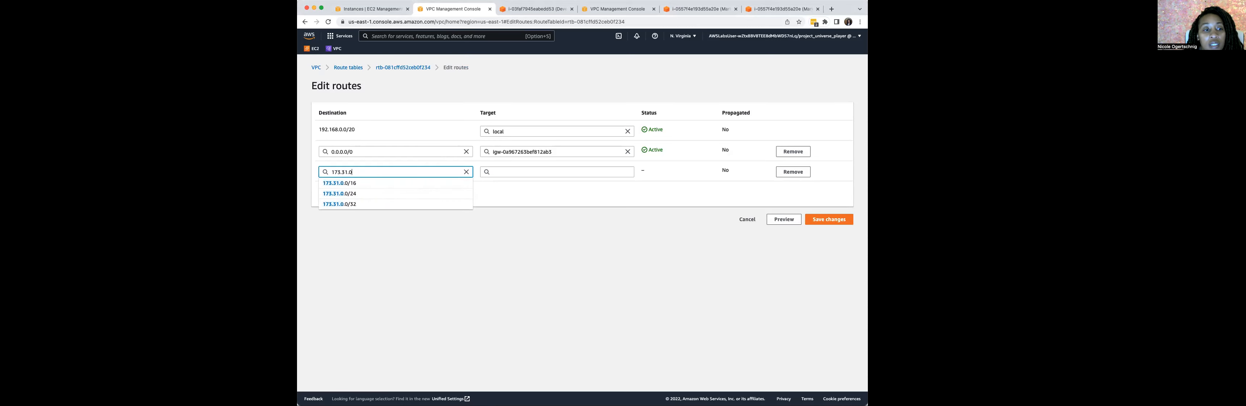
left_click(338, 183)
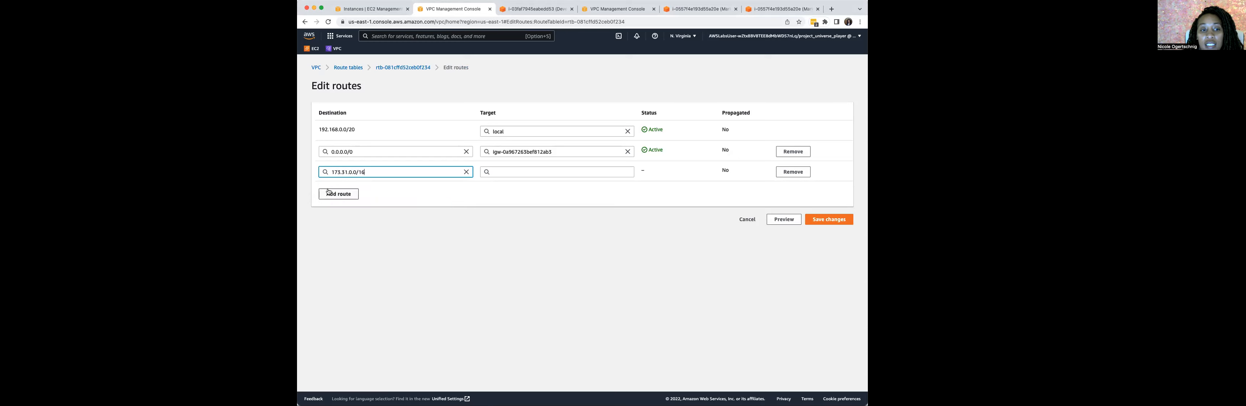
Set the new route's target to the Developer <> Finance peering connection and save the route changes
left_click(532, 171)
type("pcx")
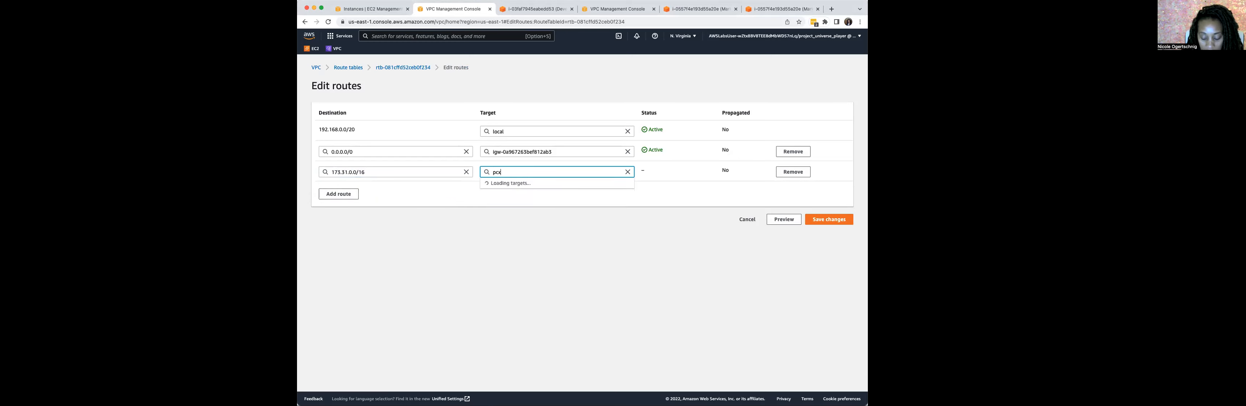
type("-")
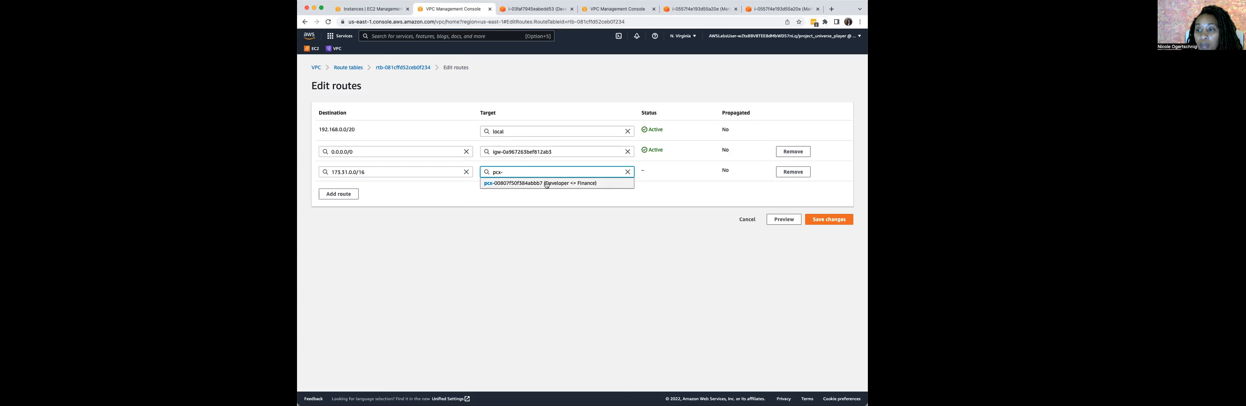
left_click(587, 187)
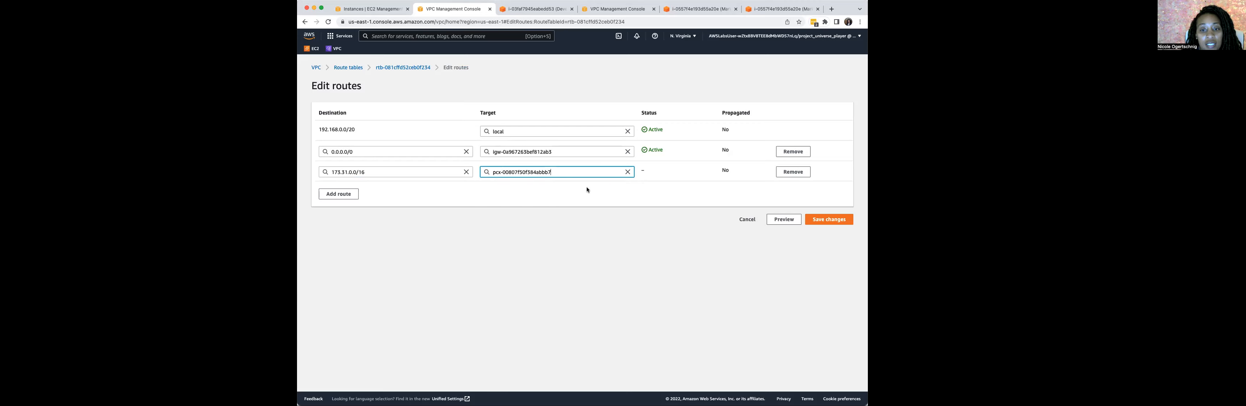
left_click(825, 220)
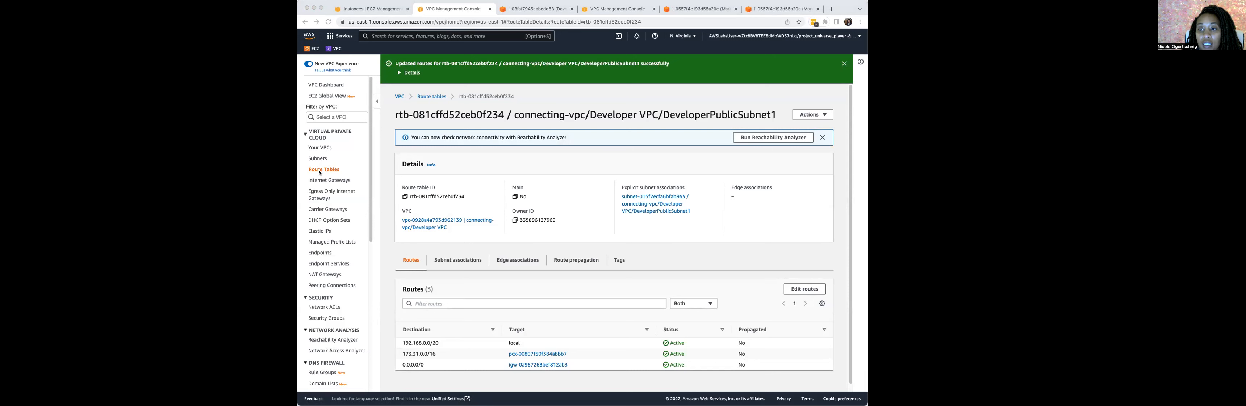
Return to the route tables list, widen the Name column, and open the FinancePublicSubnet1 route table's routes for editing
left_click(437, 99)
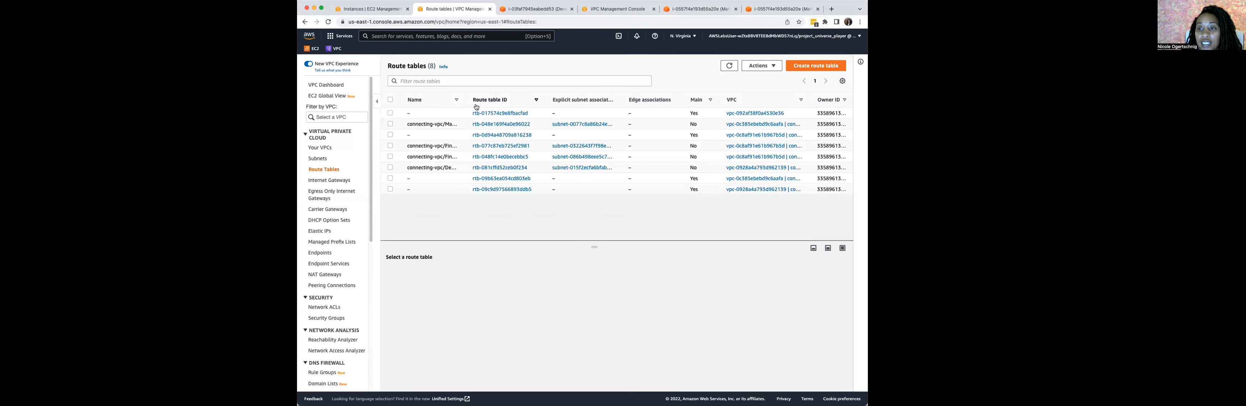
left_click_drag(464, 99, 538, 102)
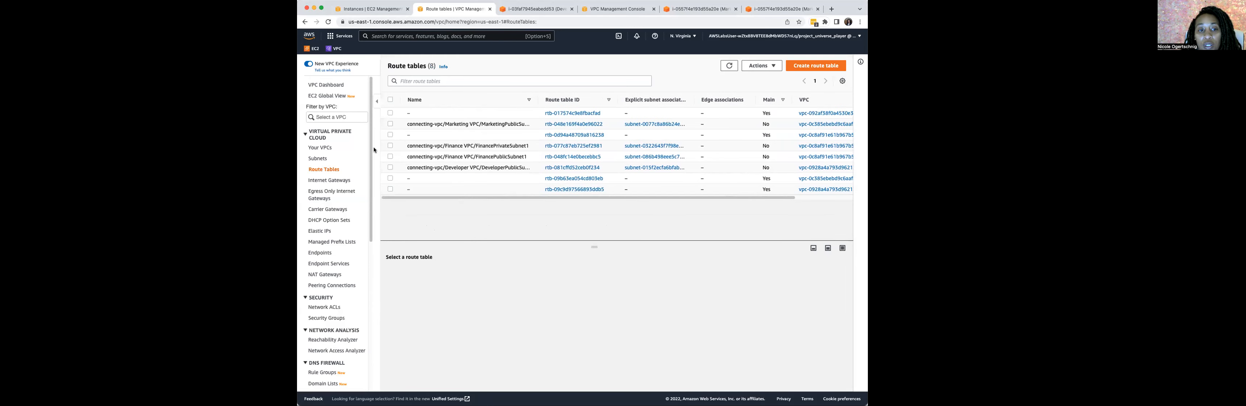
left_click(391, 157)
left_click_drag(538, 100, 613, 100)
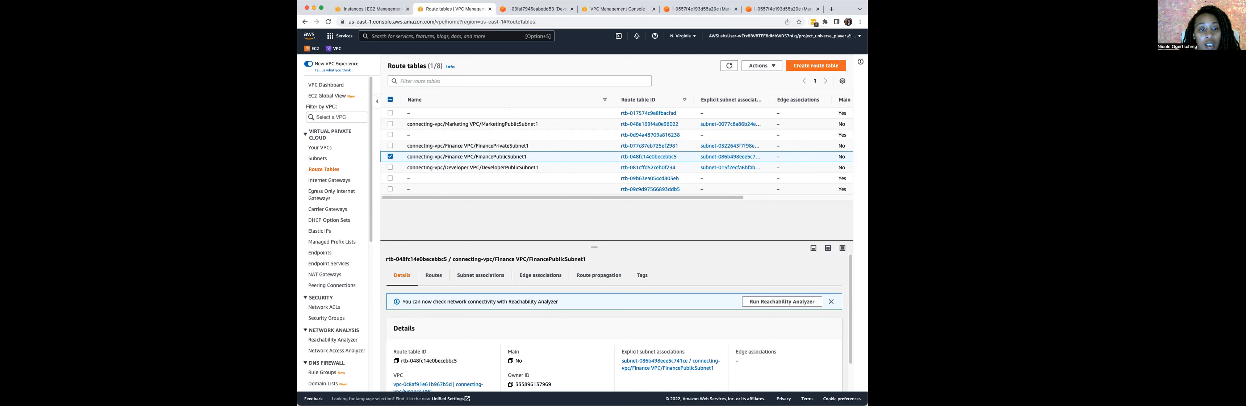
left_click(438, 275)
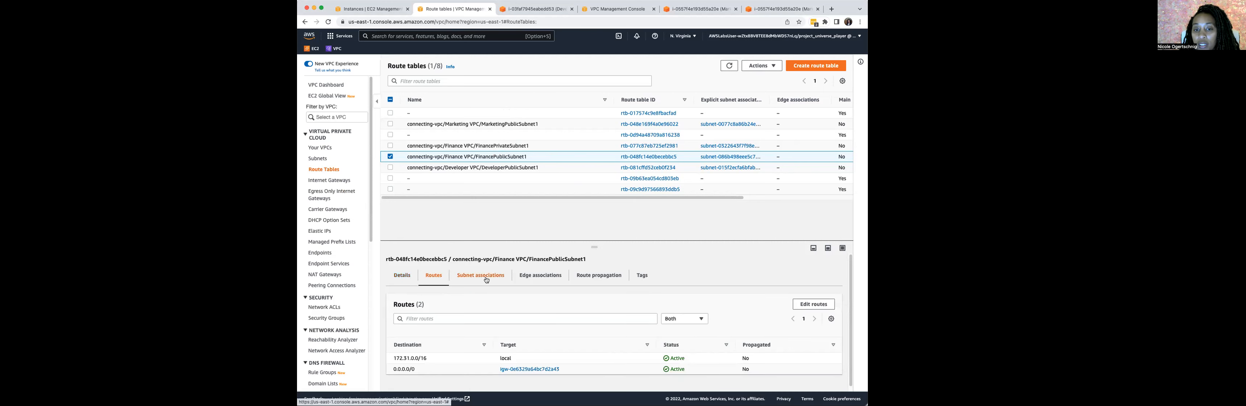
left_click(820, 303)
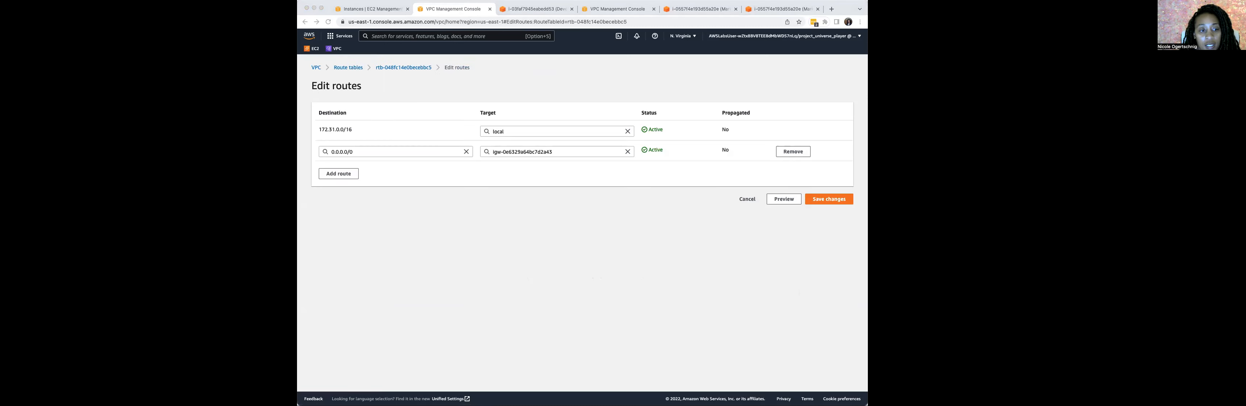
Add a route to the FinancePublicSubnet1 route table with destination 10.10.0.0/16
left_click(333, 172)
left_click(336, 172)
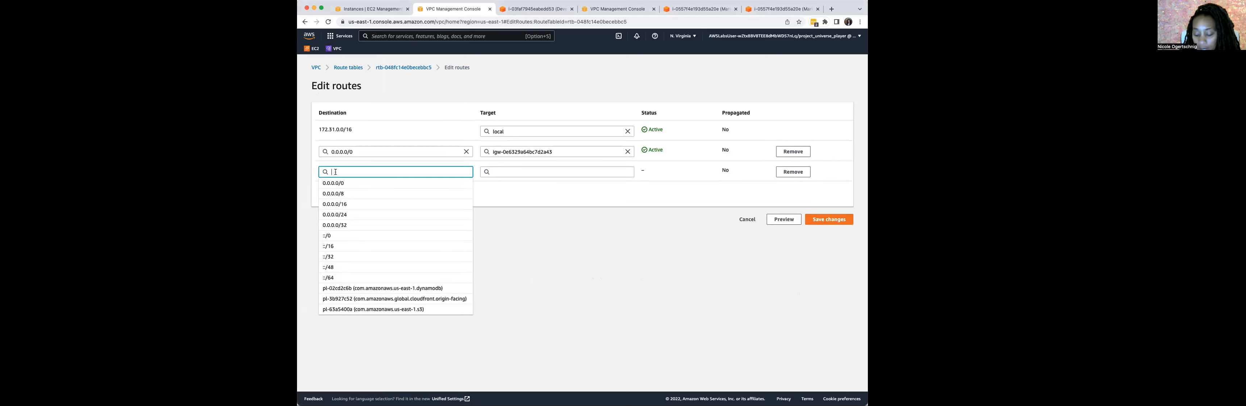
type("10.10.0")
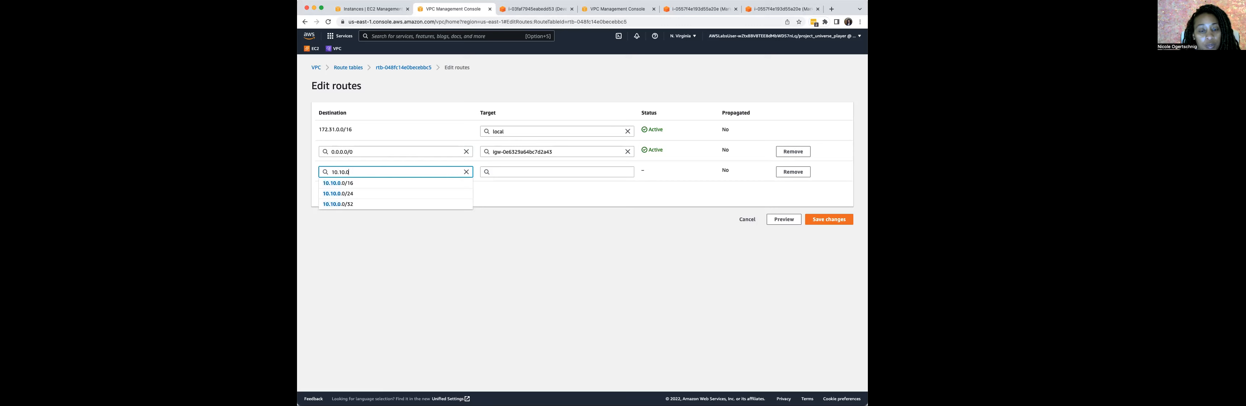
left_click(338, 182)
Target the 10.10.0.0/16 route at the Developer <> Finance peering connection and save the route changes
left_click(518, 172)
type("pcx")
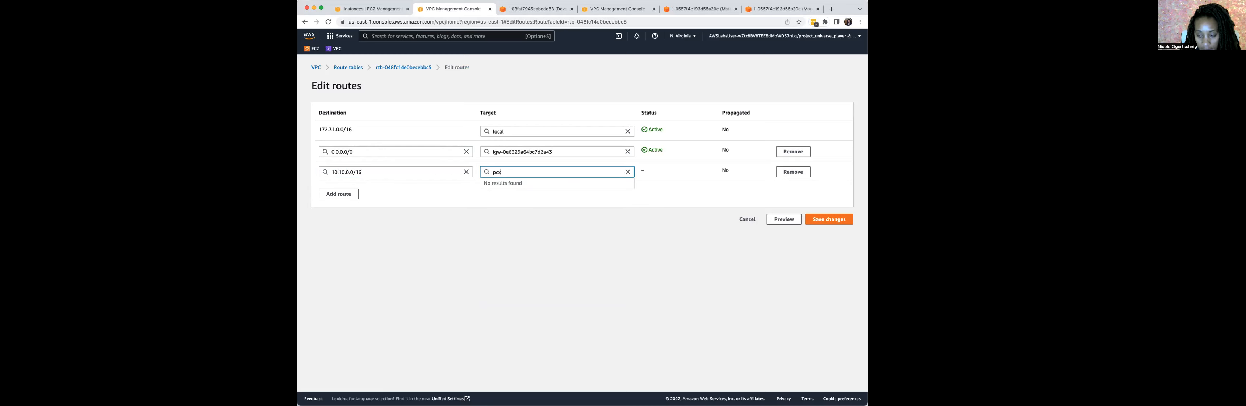
type("-")
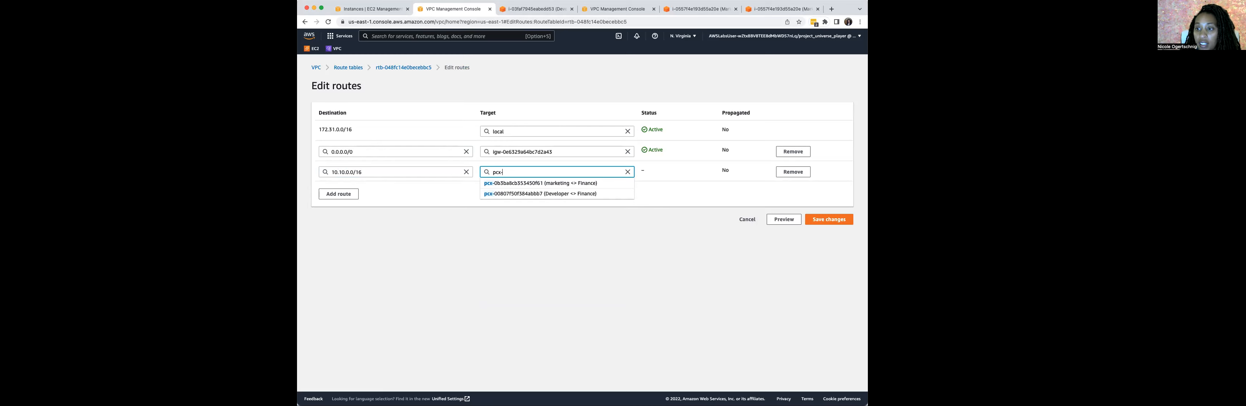
left_click(557, 194)
left_click(824, 220)
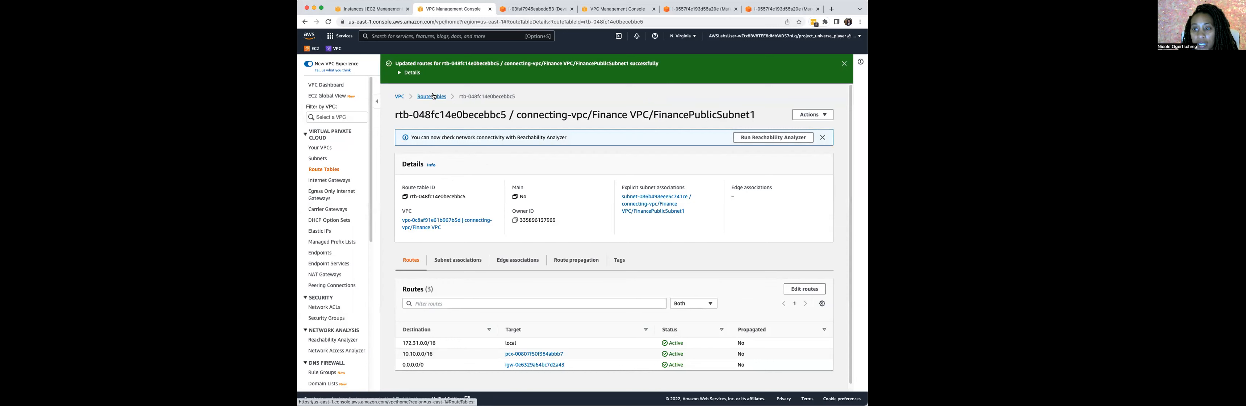
Return to the route tables list and reopen the Developer VPC's DeveloperPublicSubnet1 routes for editing
key("super+Tab")
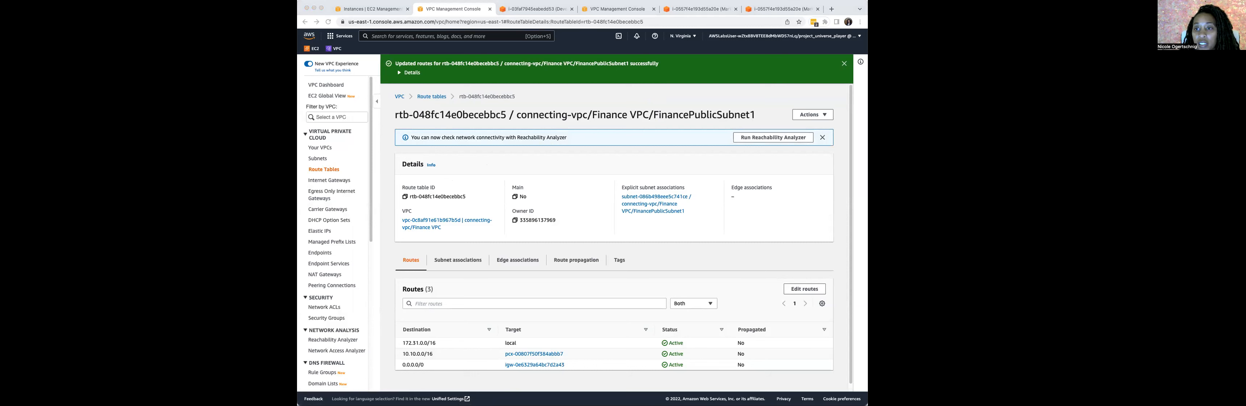
left_click(436, 98)
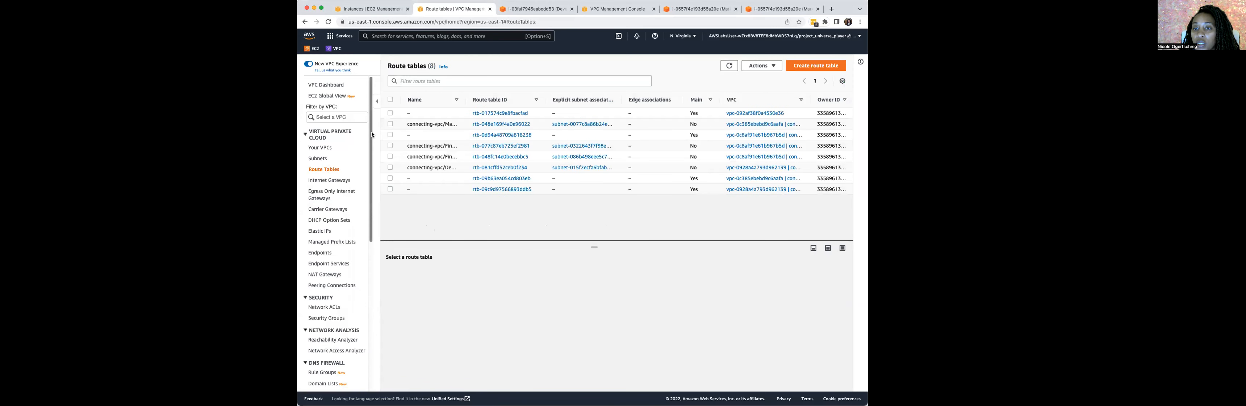
left_click(391, 168)
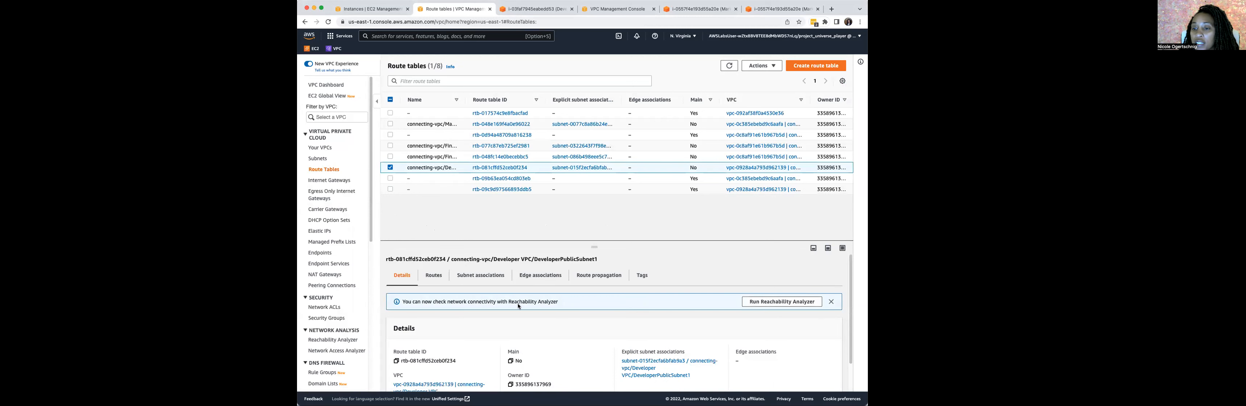
left_click(434, 276)
left_click(825, 306)
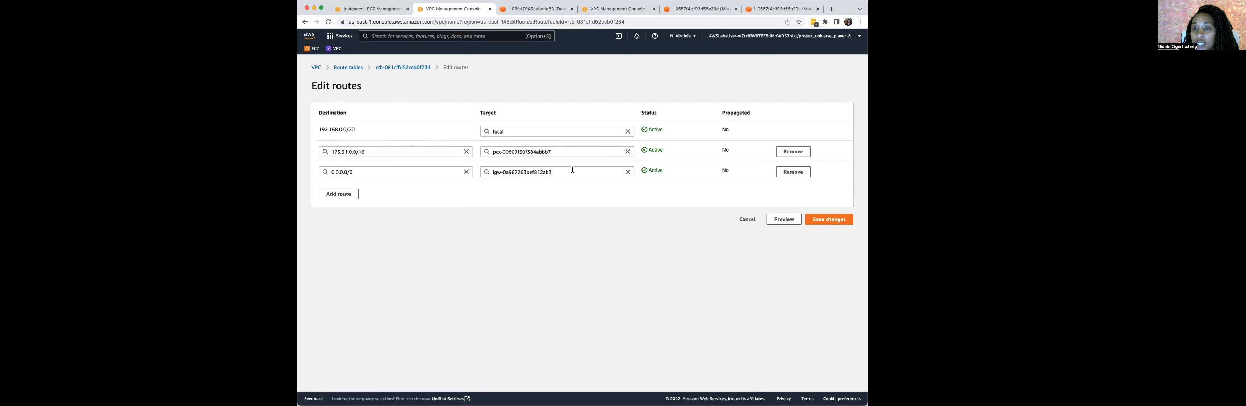
Reselect the Developer <> Finance peering connection as the target of the 173.31.0.0/16 route
left_click(568, 173)
left_click_drag(559, 173, 489, 171)
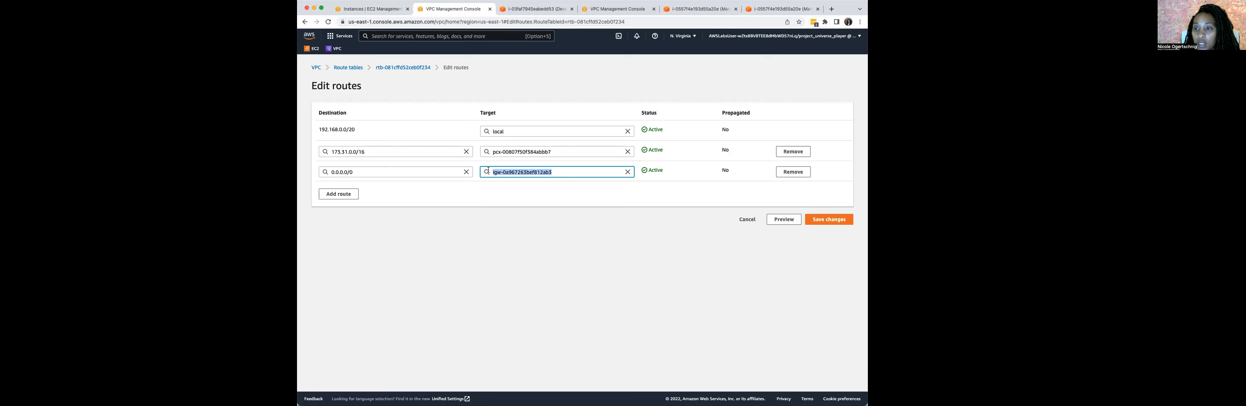
left_click(569, 151)
left_click_drag(577, 150, 463, 150)
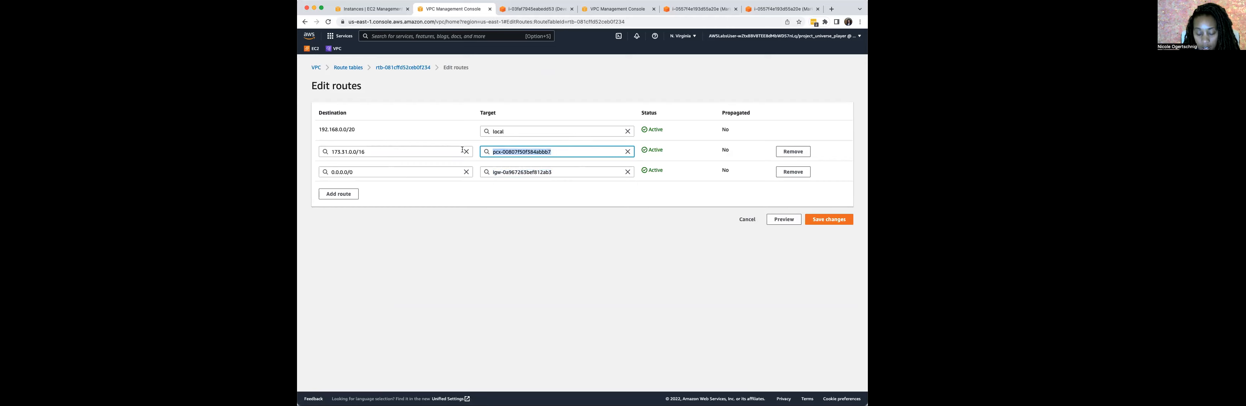
type("pcx")
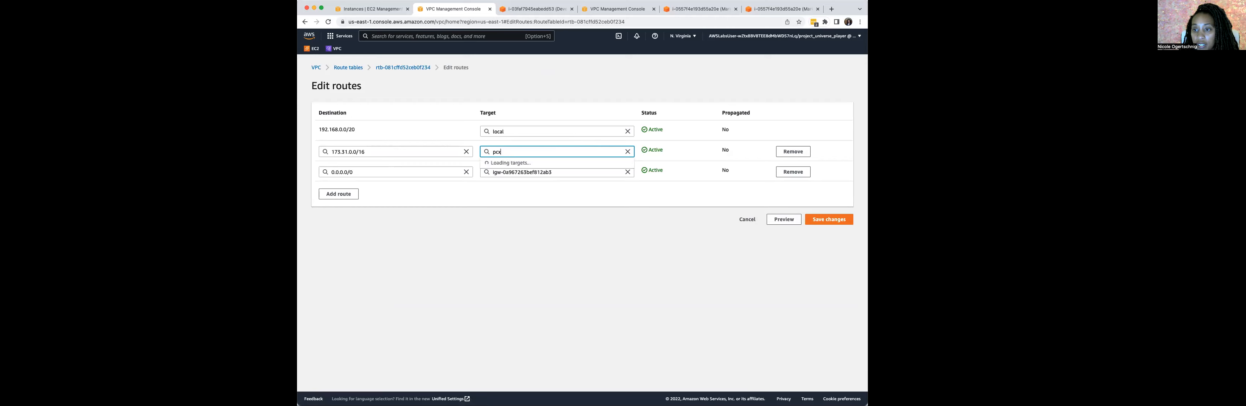
type("-")
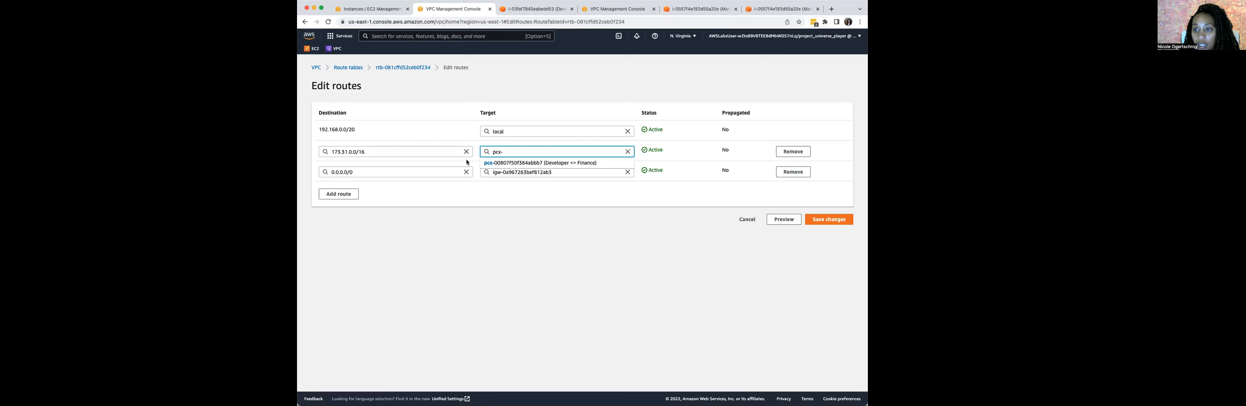
left_click(519, 163)
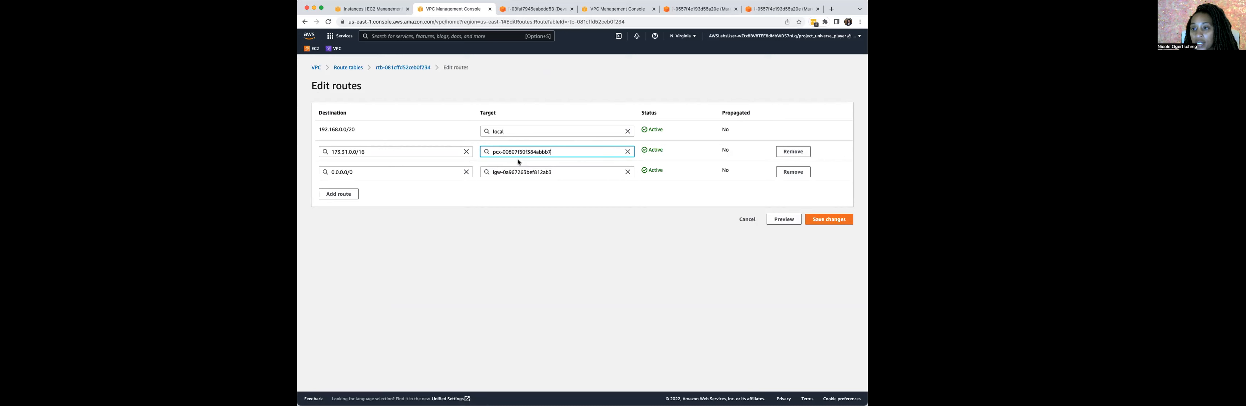
Try to save the DeveloperPublicSubnet1 route table's routes, and leave the route editor
left_click(830, 220)
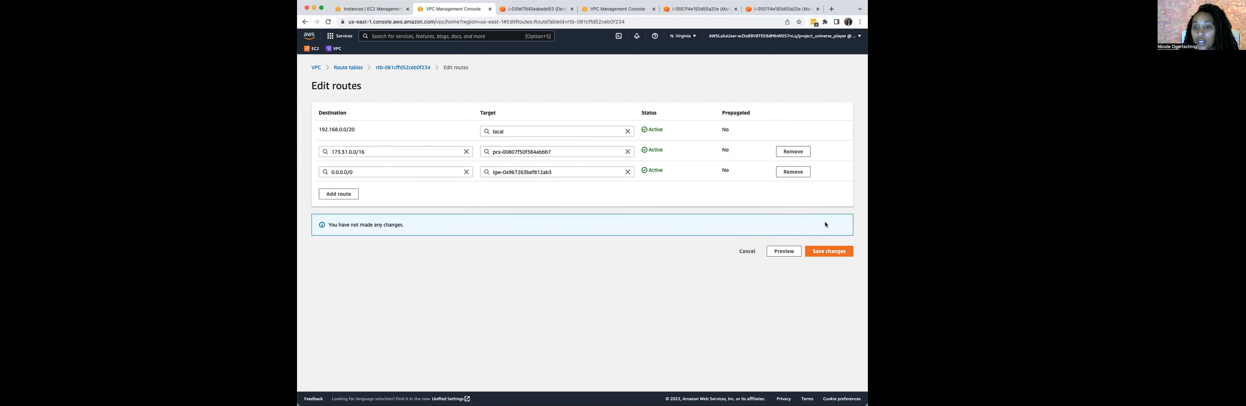
left_click(745, 253)
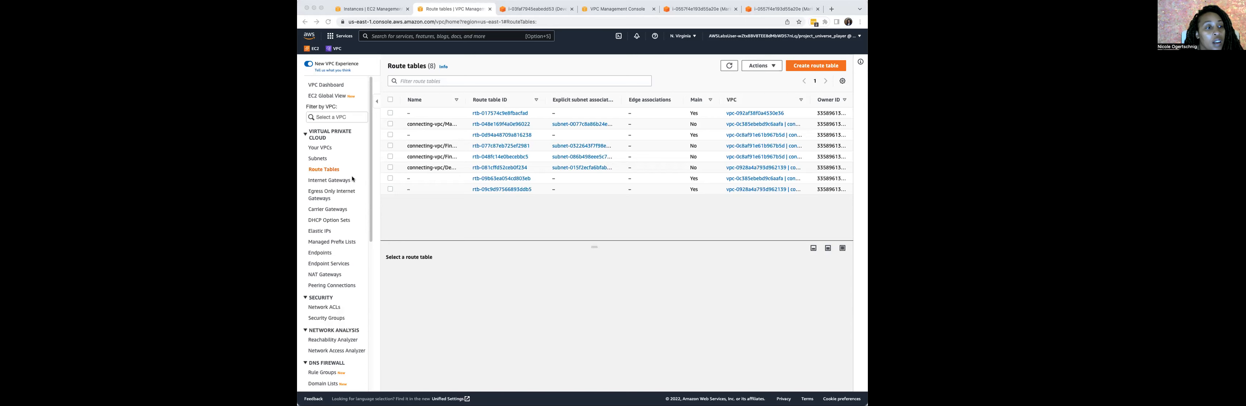
Open the Developer Server from the EC2 instances list and connect to it through EC2 Instance Connect as ec2-user
left_click(317, 51)
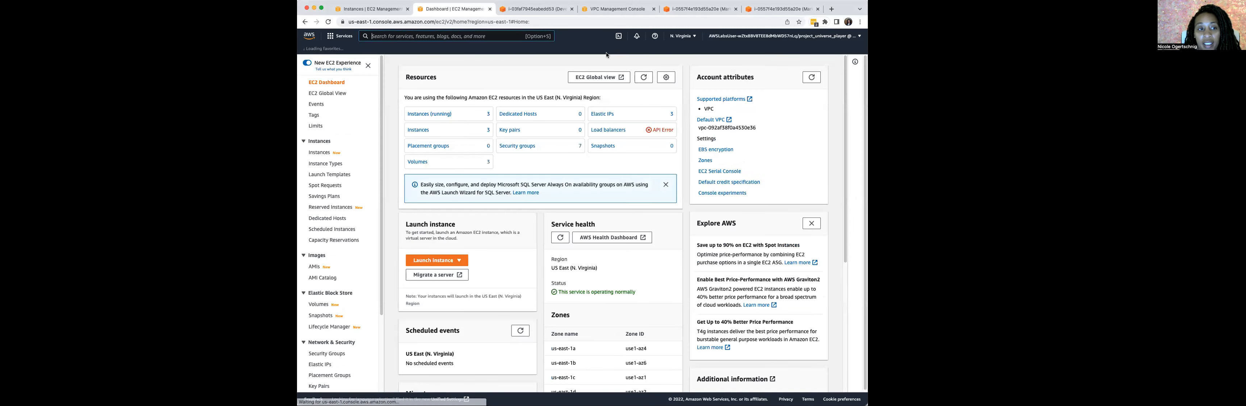
left_click(324, 154)
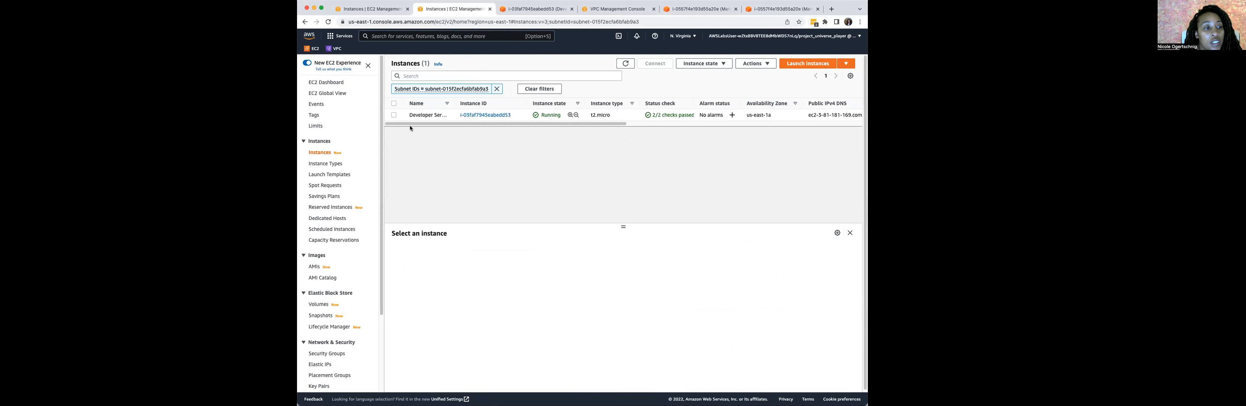
left_click(395, 116)
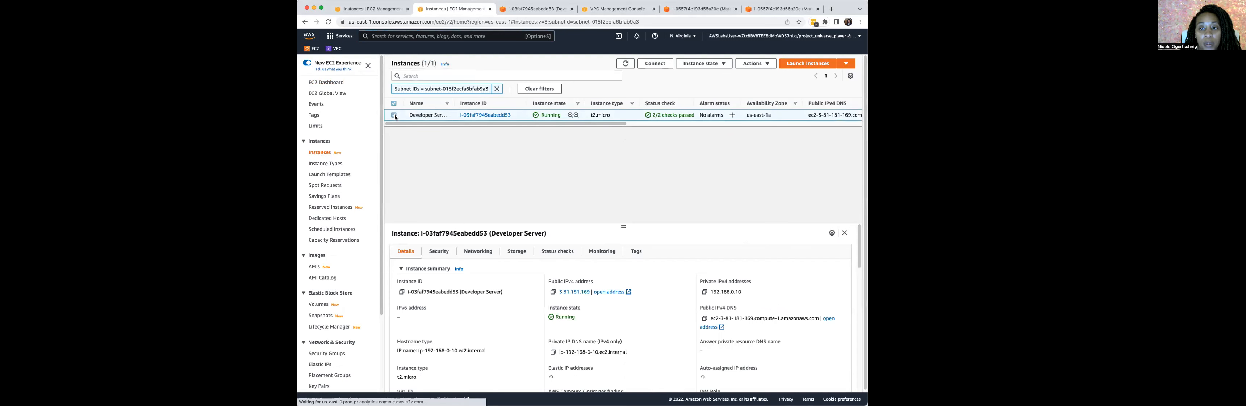
left_click(655, 63)
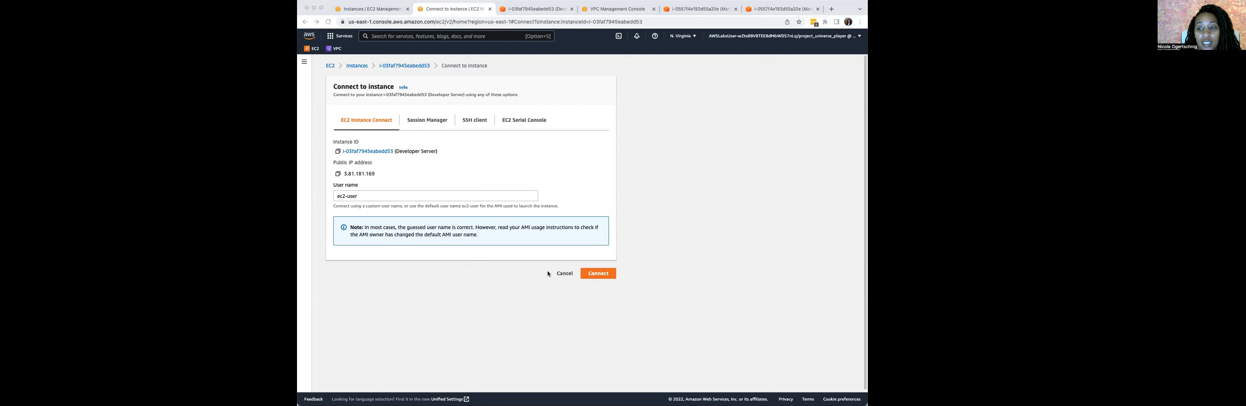
left_click(598, 274)
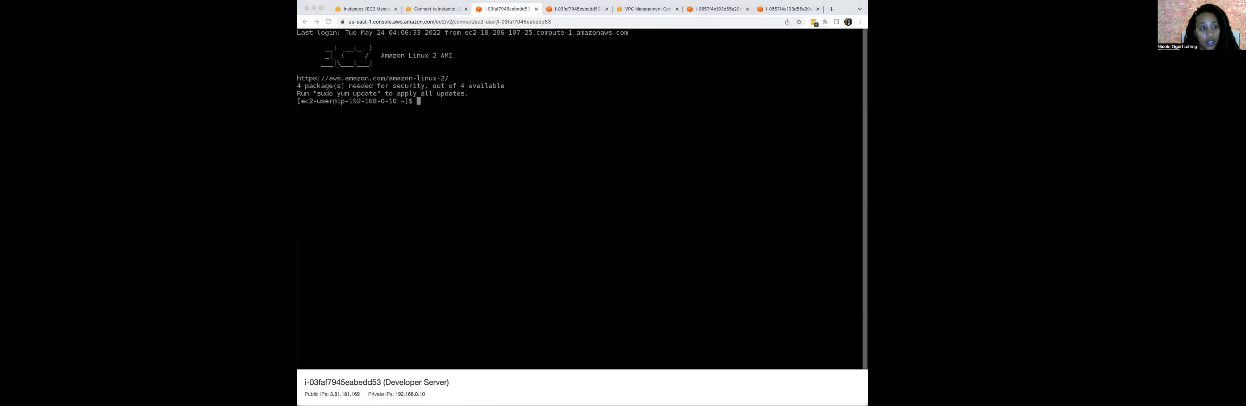
Ping the finance server at 172.31.0.10 from the Developer Server's terminal, and stop the ping after a few packets
left_click(419, 103)
type("ping")
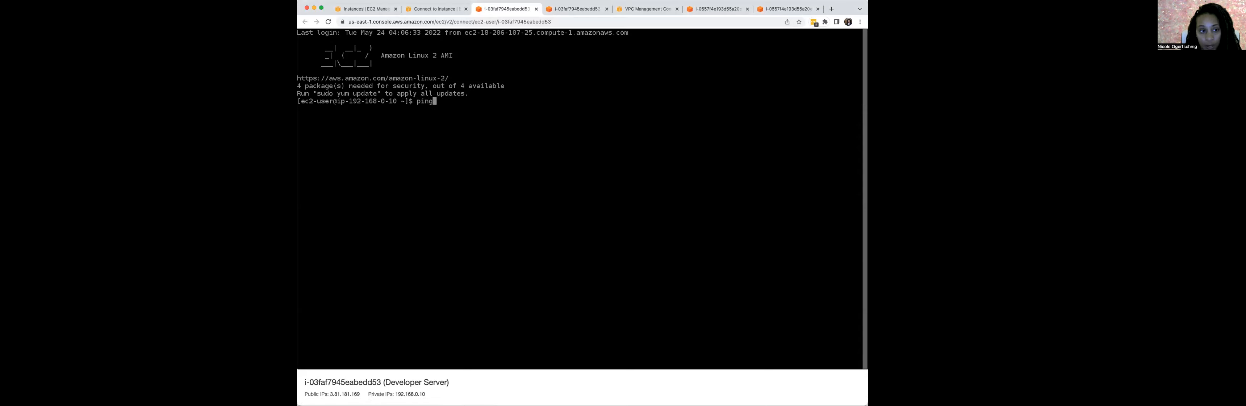
type(" 1")
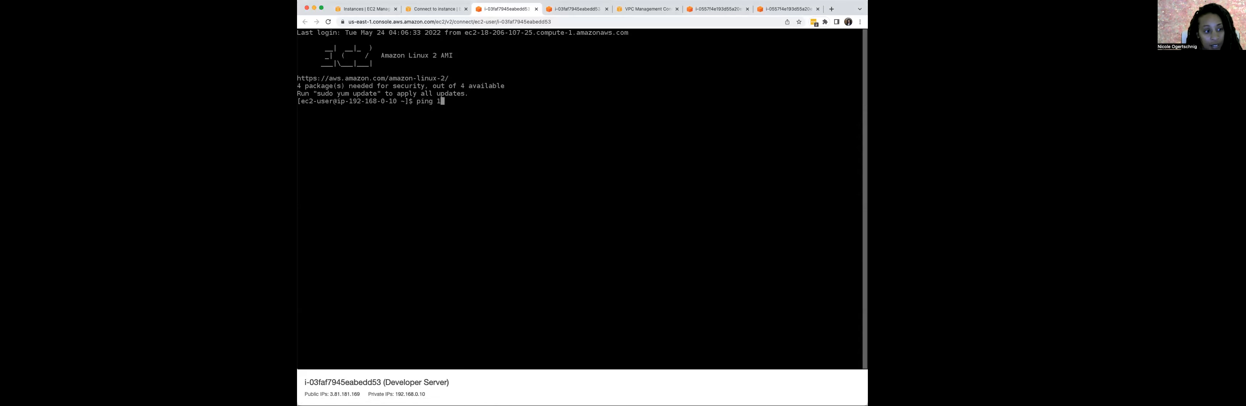
type("72.31.0.10")
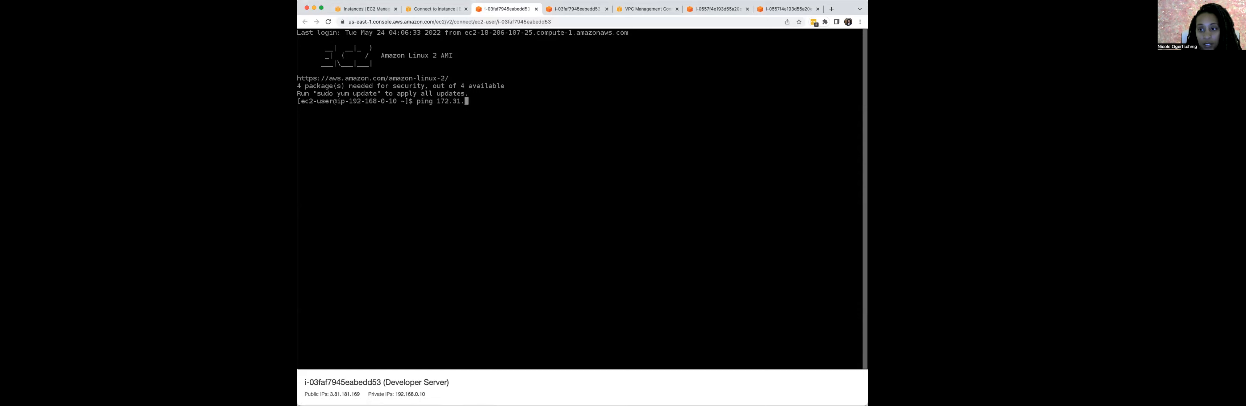
key("Return")
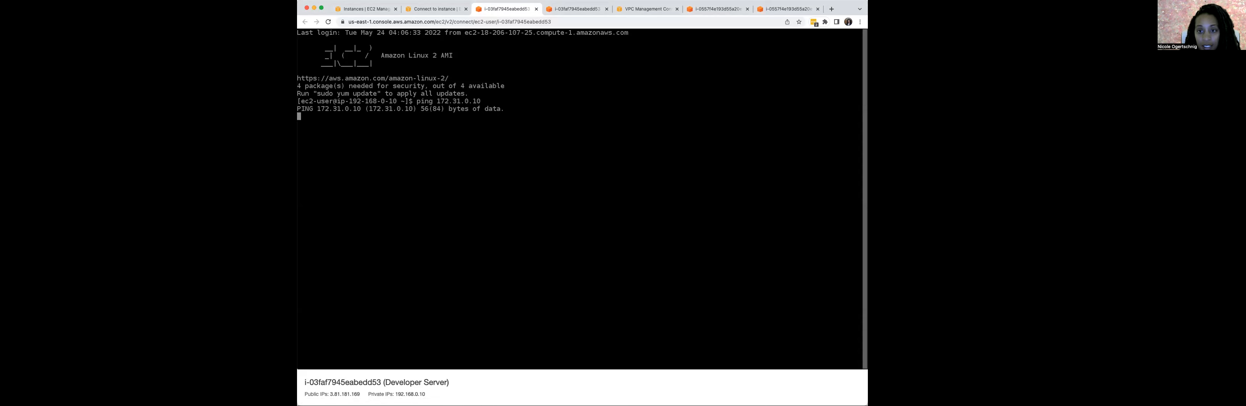
key("ctrl+c")
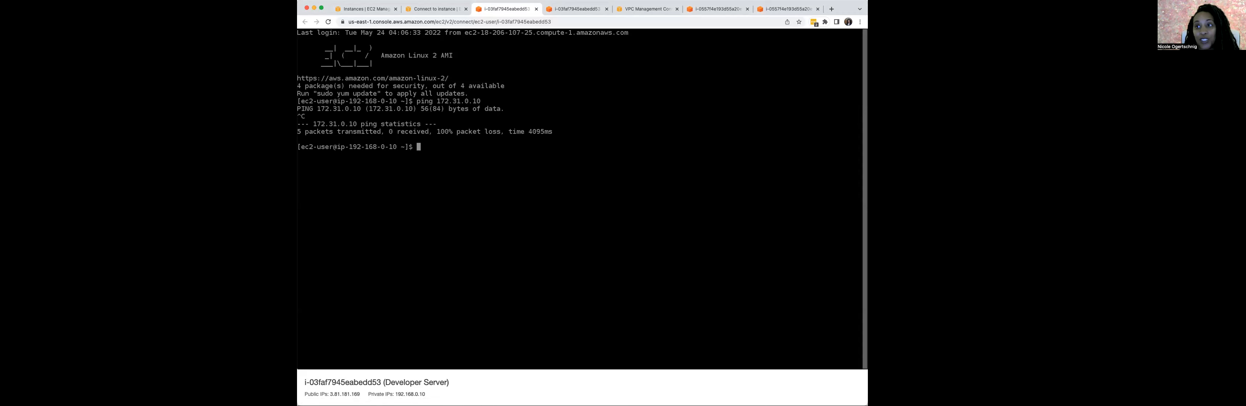
Return to the full EC2 instances list and open the security group attached to the Financial Services Server
key("super+Tab")
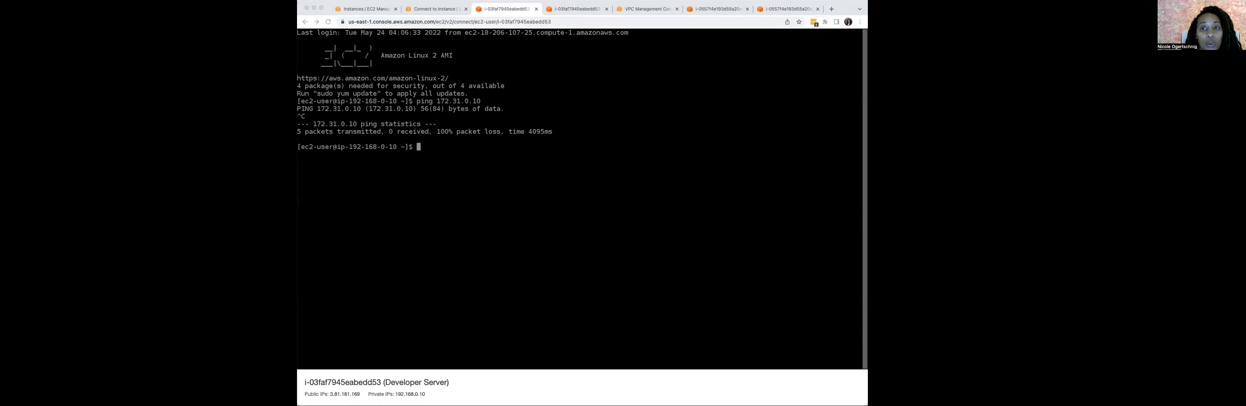
left_click(434, 9)
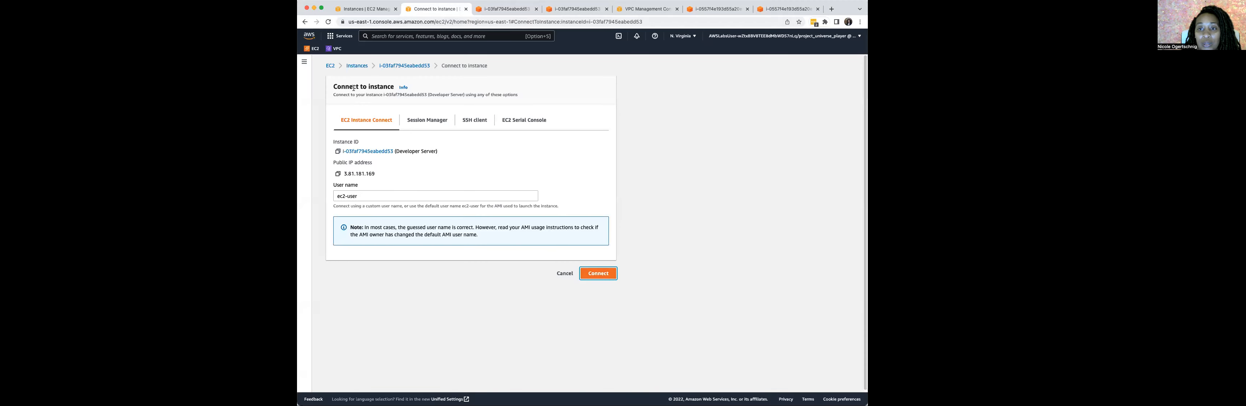
left_click(357, 66)
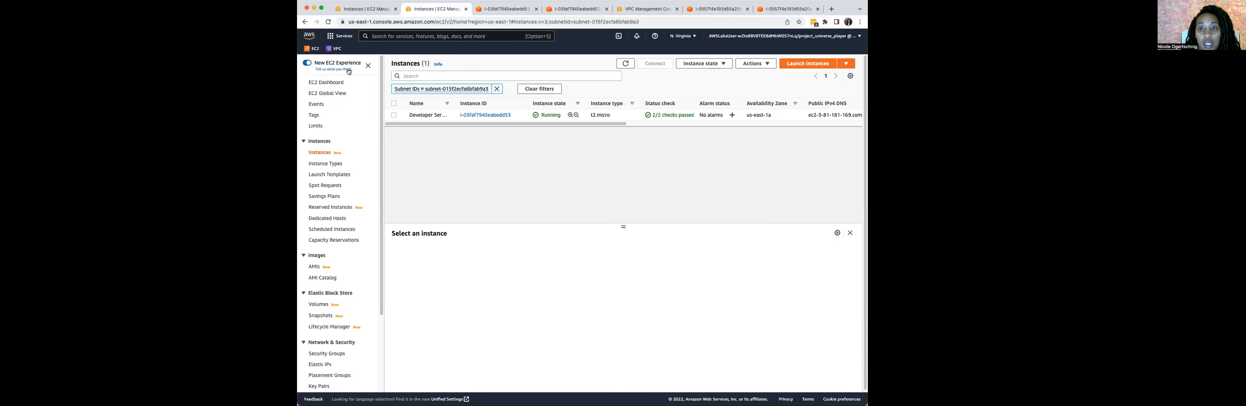
left_click(319, 153)
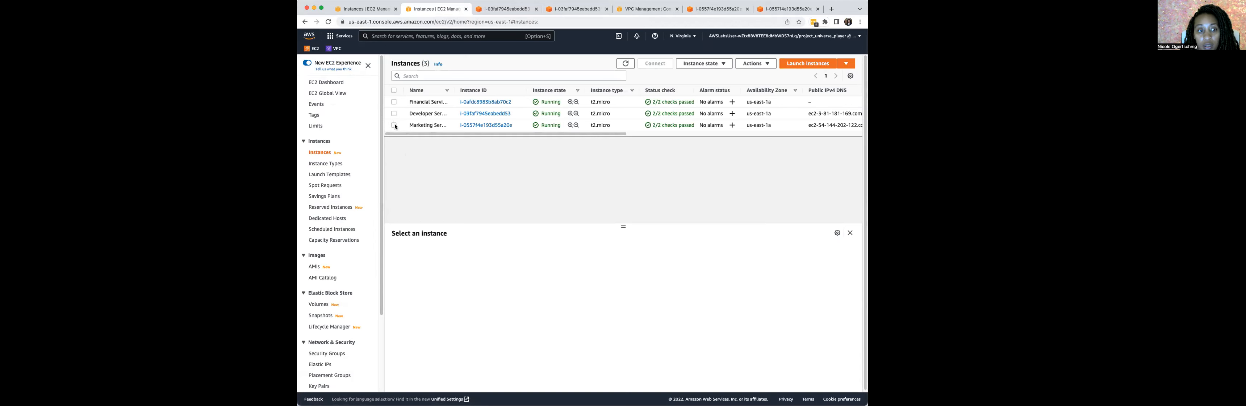
left_click(394, 103)
left_click(439, 252)
scroll(478, 315, "down", 2)
scroll(477, 314, "down", 3)
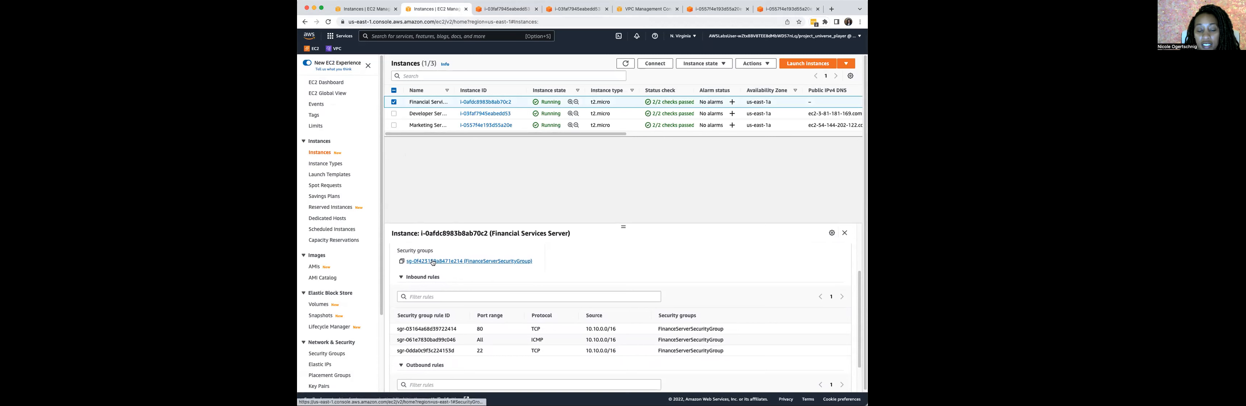
left_click(433, 262)
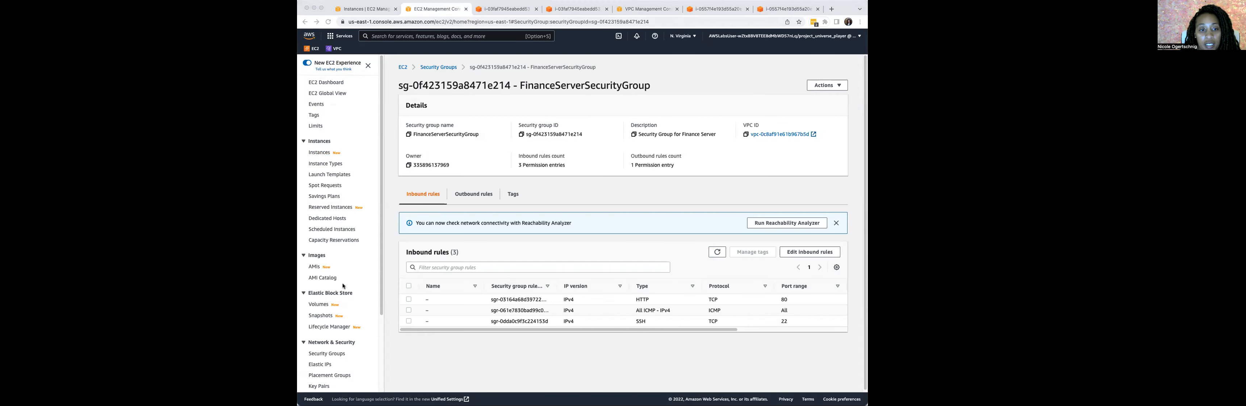
Check the types and sources of FinanceServerSecurityGroup's inbound rules in the rule editor, and leave without changes
scroll(549, 296, "down", 1)
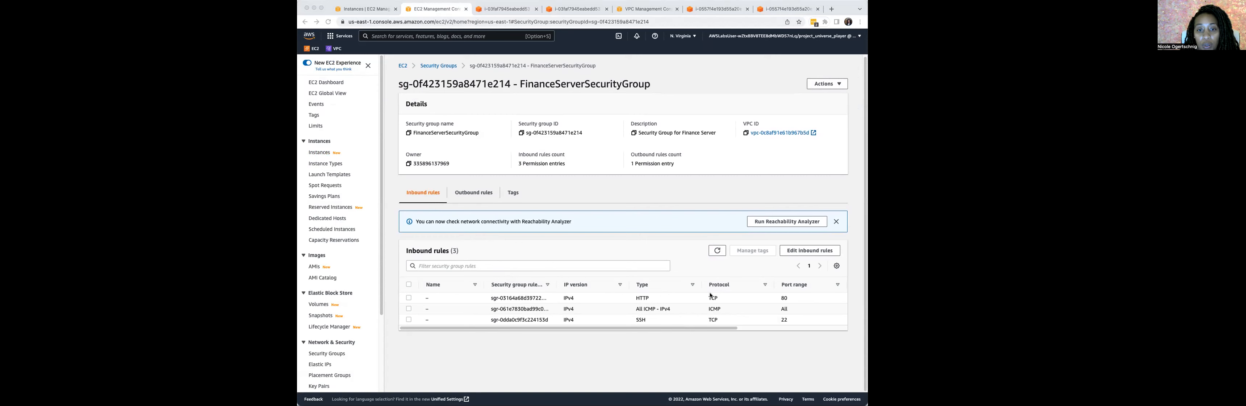
left_click(801, 254)
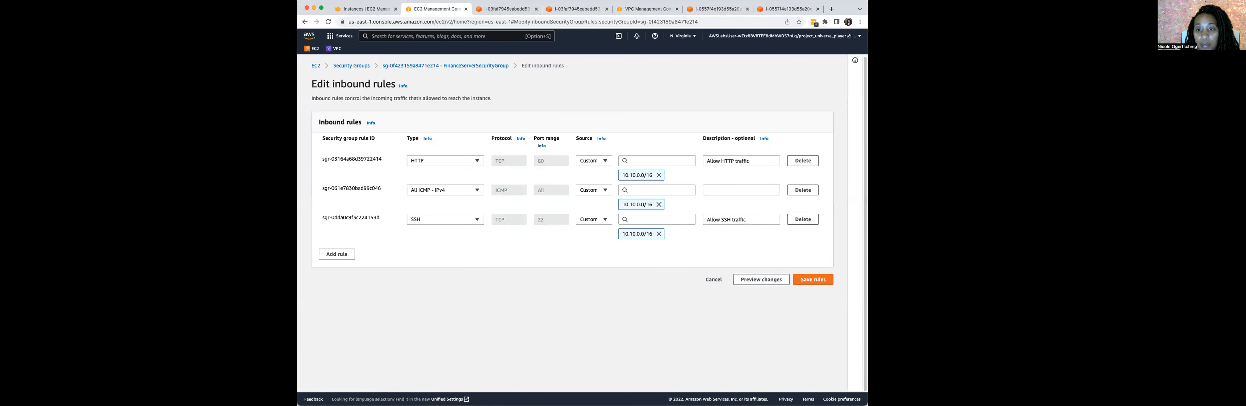
key("super+Tab")
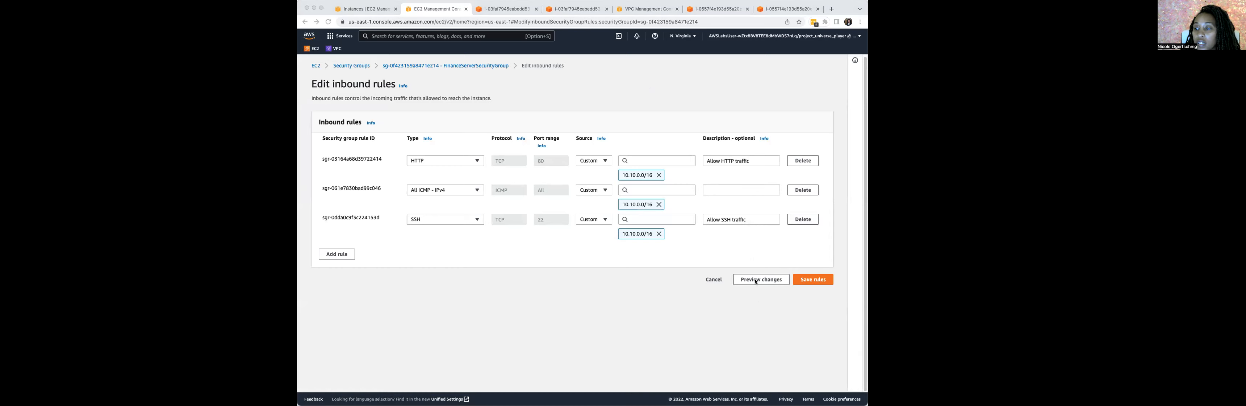
left_click(820, 284)
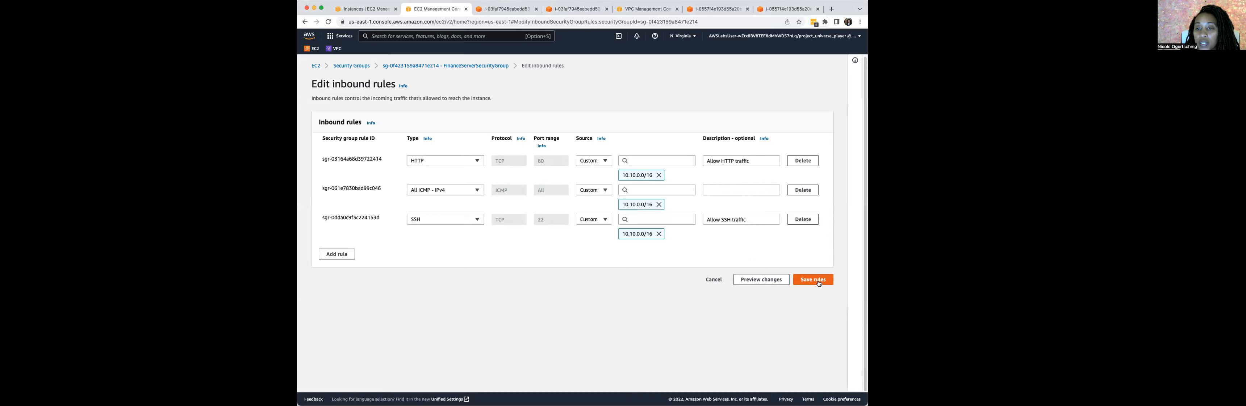
left_click(803, 280)
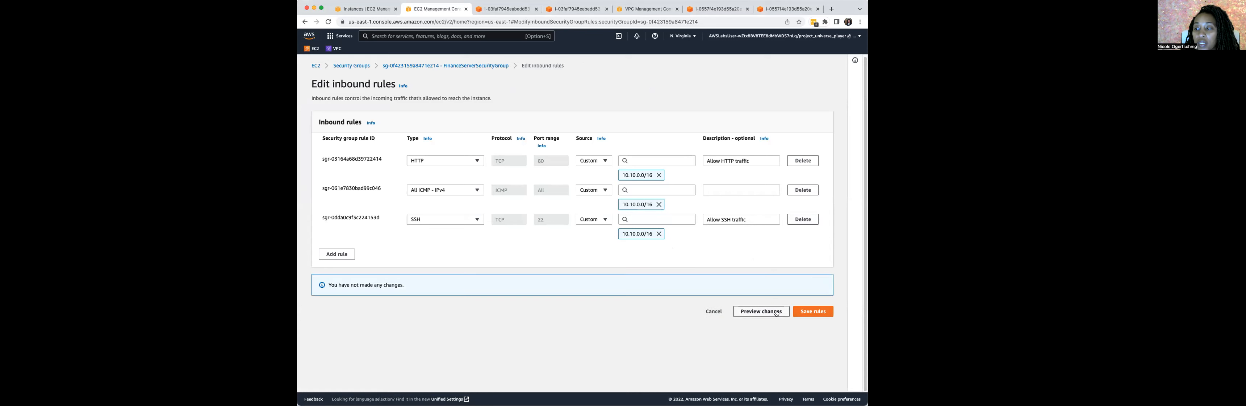
left_click(714, 311)
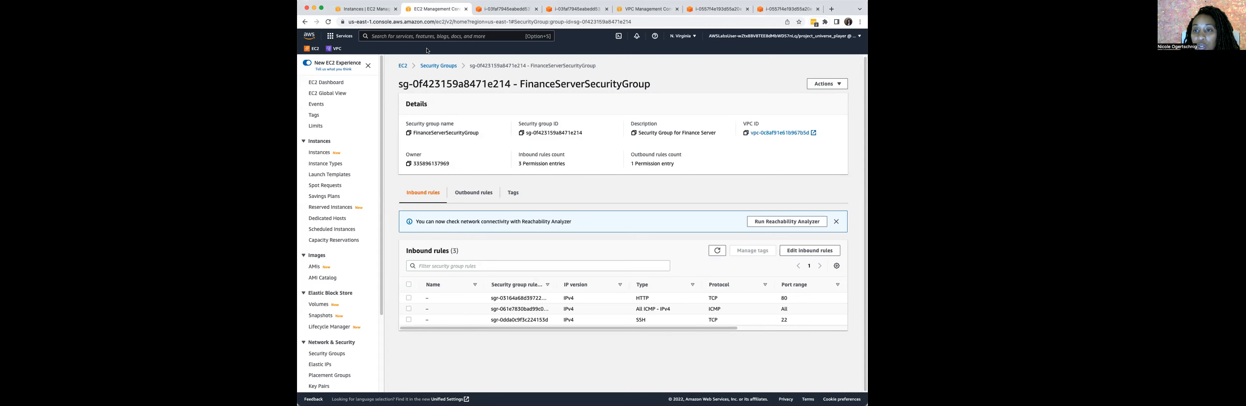
Go back to the EC2 instances list and open the security group attached to the Developer Server
left_click(438, 66)
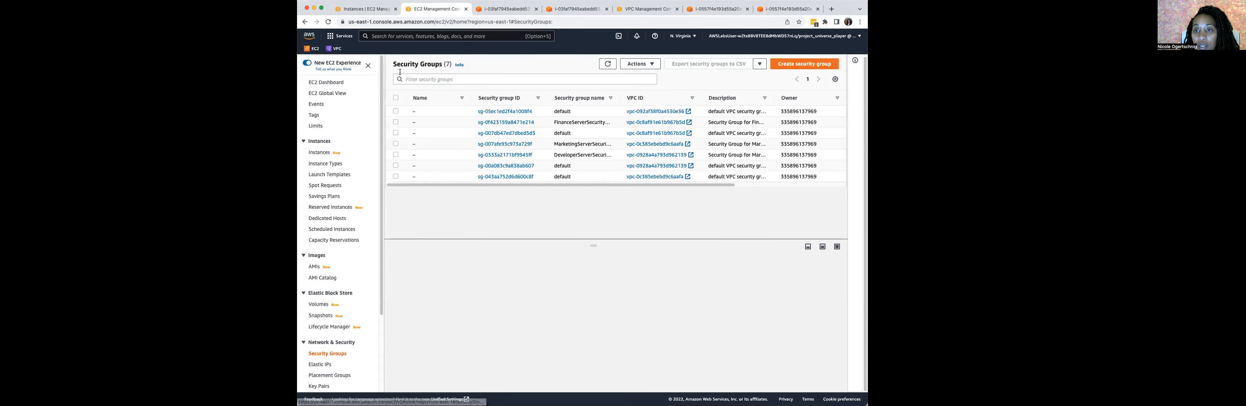
left_click(318, 153)
left_click(393, 114)
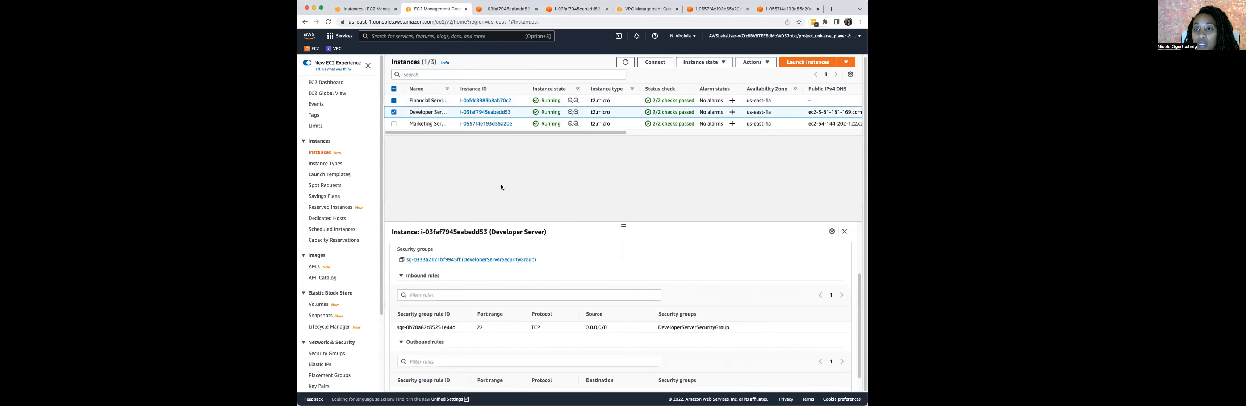
scroll(463, 308, "down", 1)
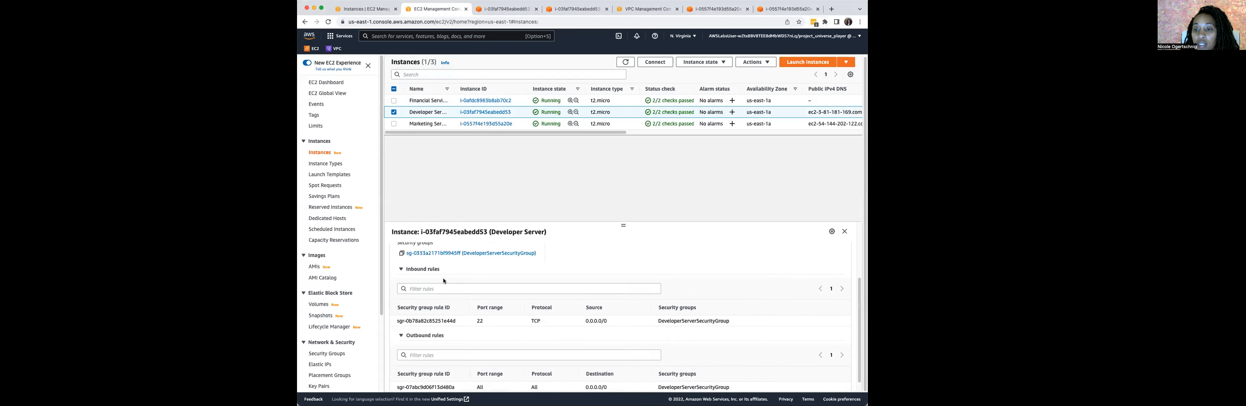
scroll(442, 280, "up", 5)
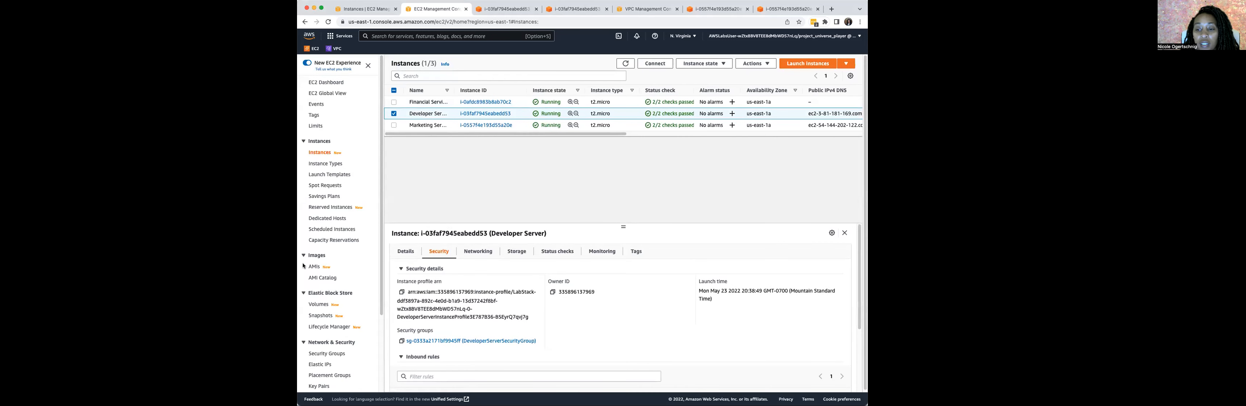
scroll(440, 314, "down", 1)
left_click(434, 330)
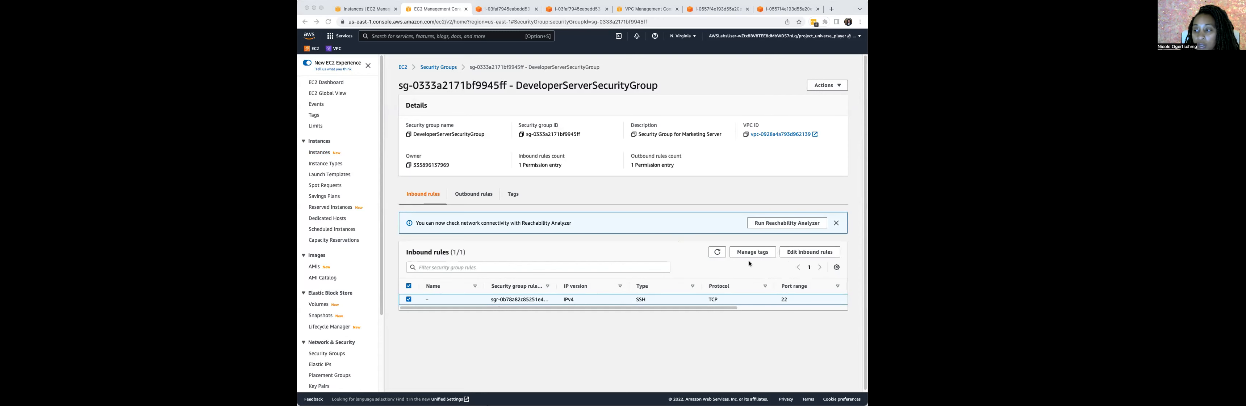
Add an All ICMP - IPv4 inbound rule with source 10.10.0.0/16 to DeveloperServerSecurityGroup and save the rules
left_click(808, 251)
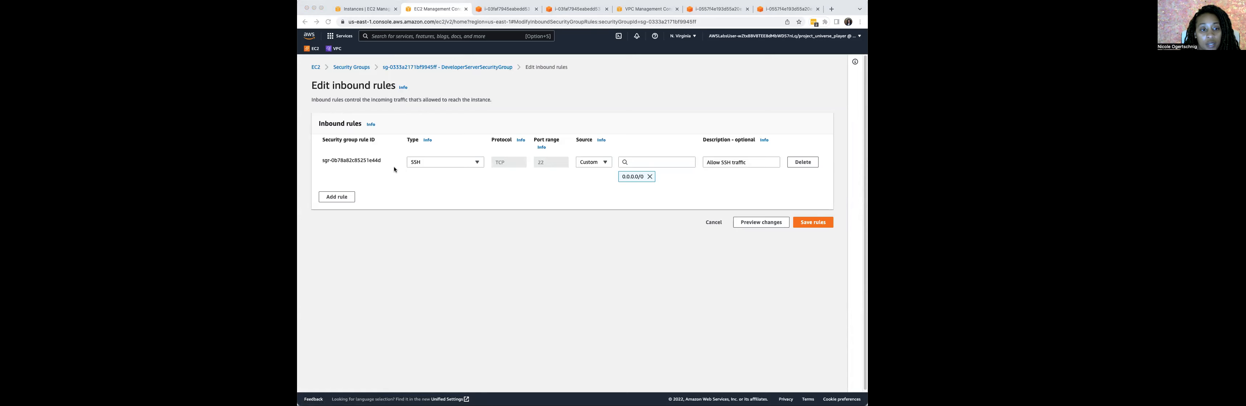
left_click(325, 198)
left_click(478, 194)
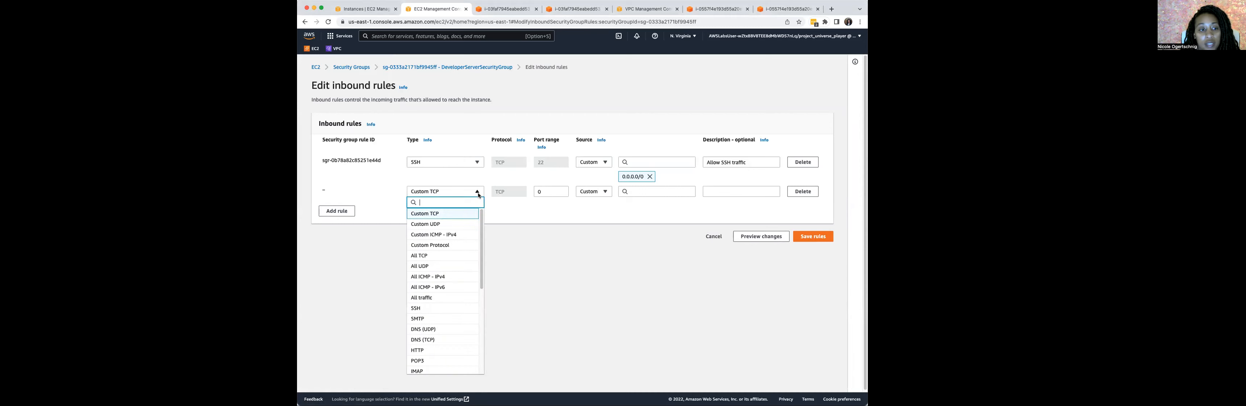
left_click(435, 277)
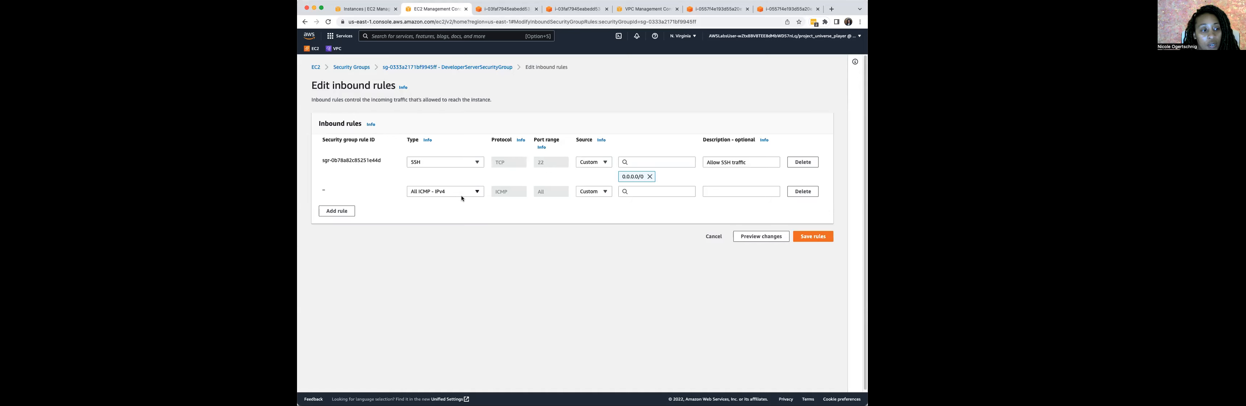
left_click(652, 190)
type("1")
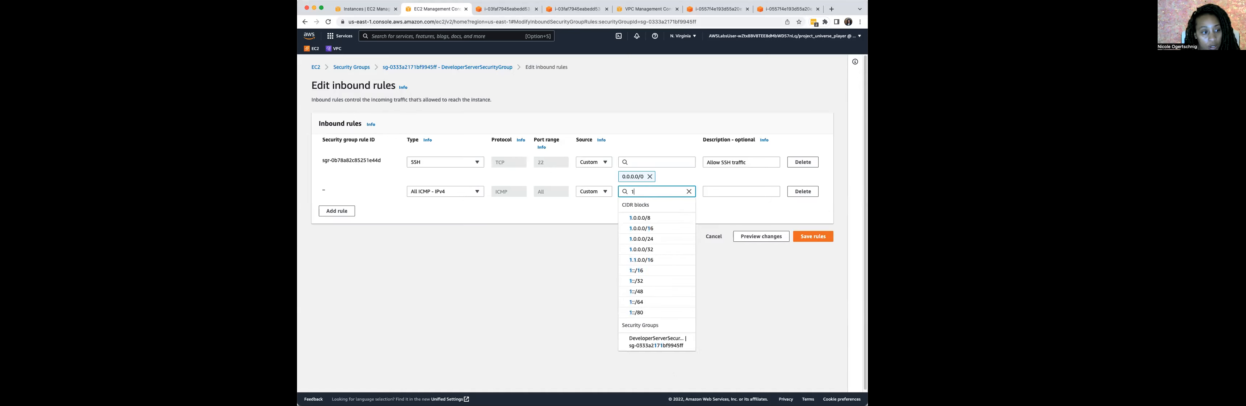
type("0.10")
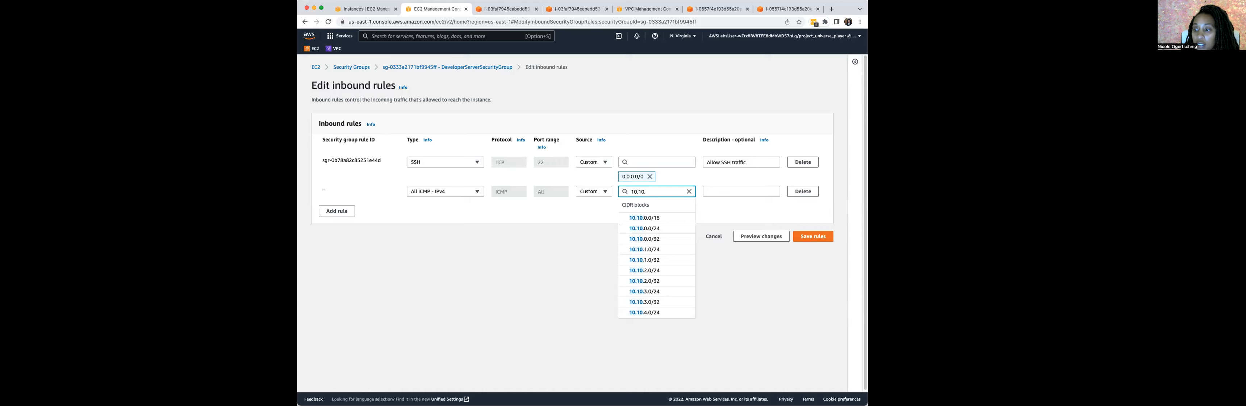
left_click(653, 218)
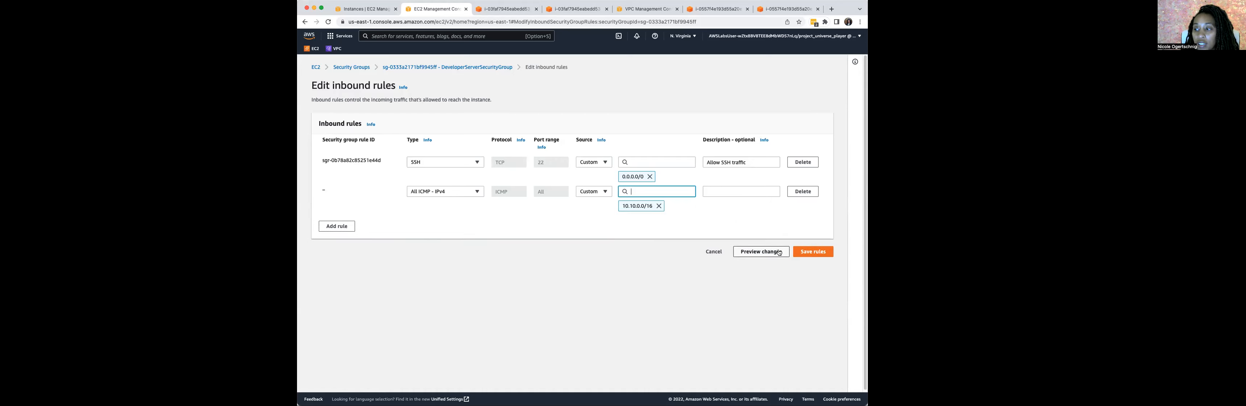
left_click(813, 252)
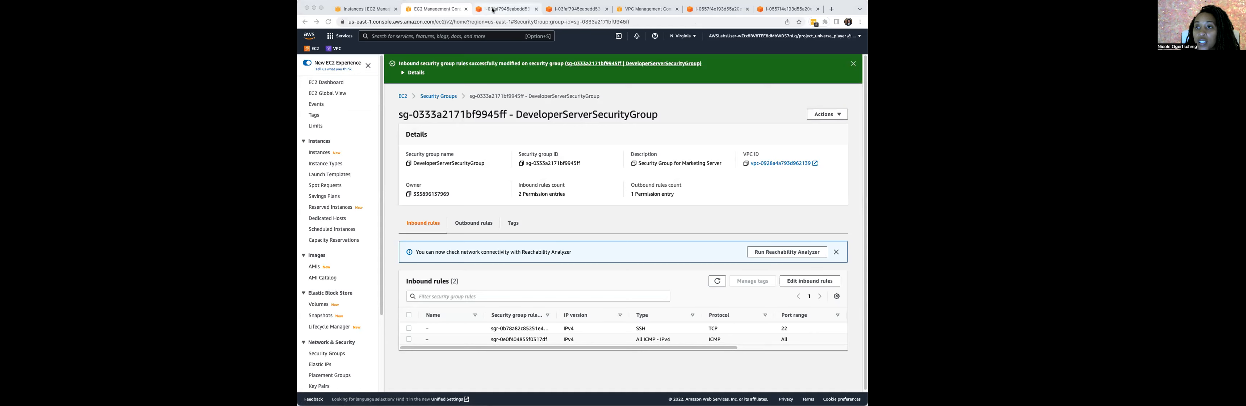
Ping 172.31.0.10 again from the Developer Server's terminal
left_click(505, 9)
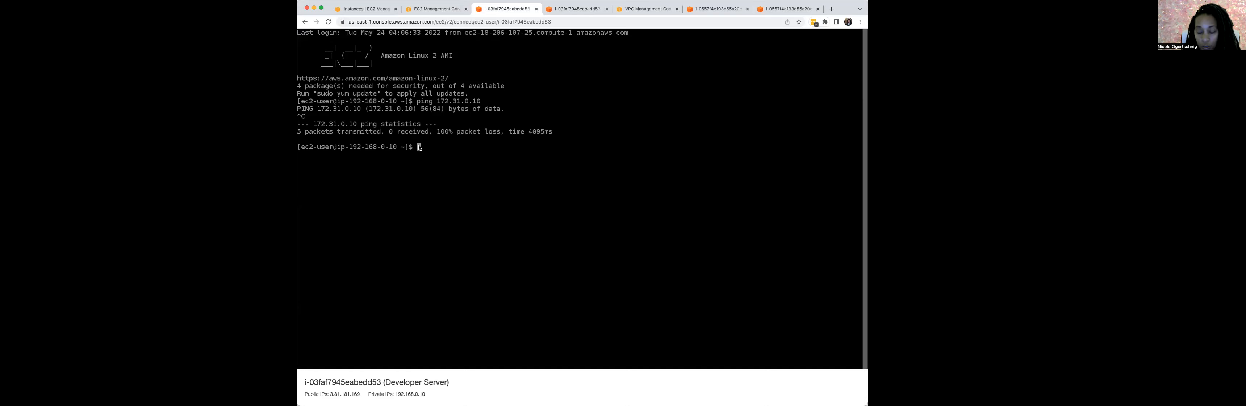
type("ping ")
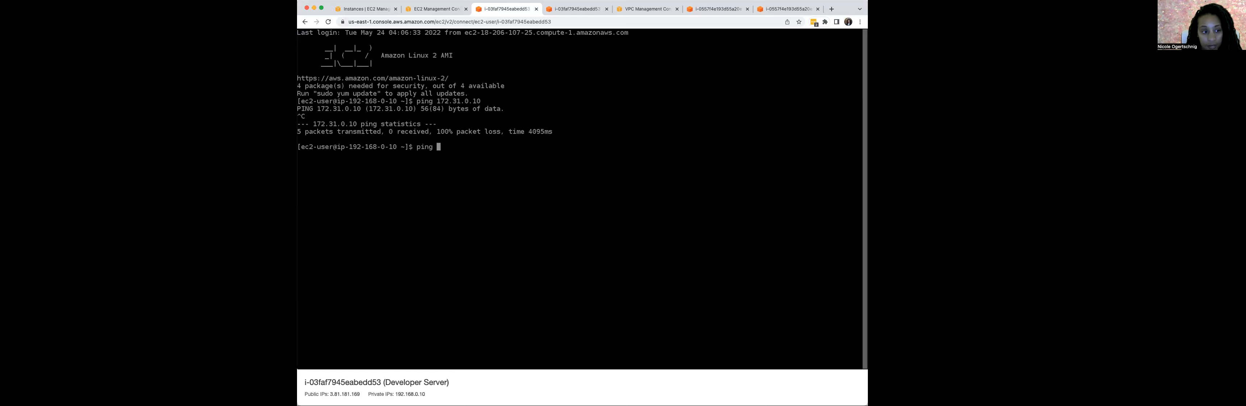
type("172.31.0.10")
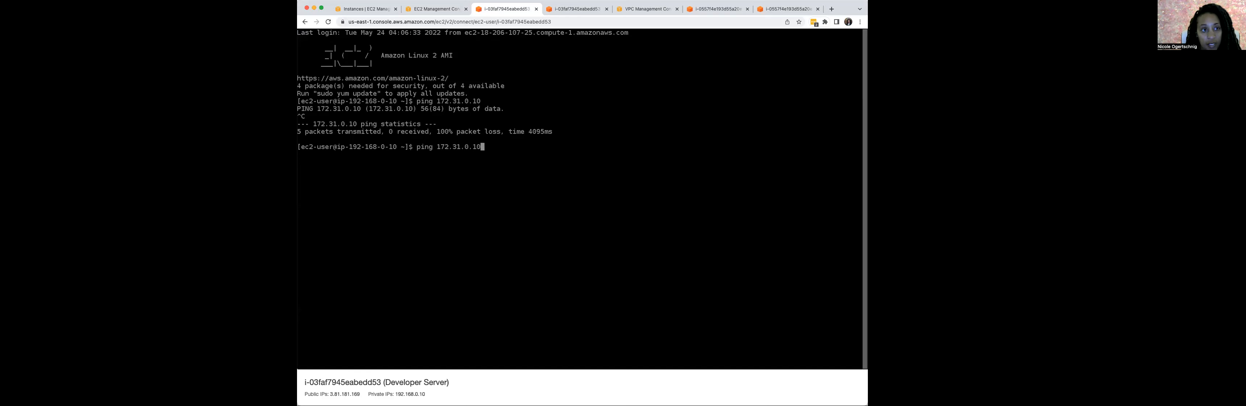
key("Return")
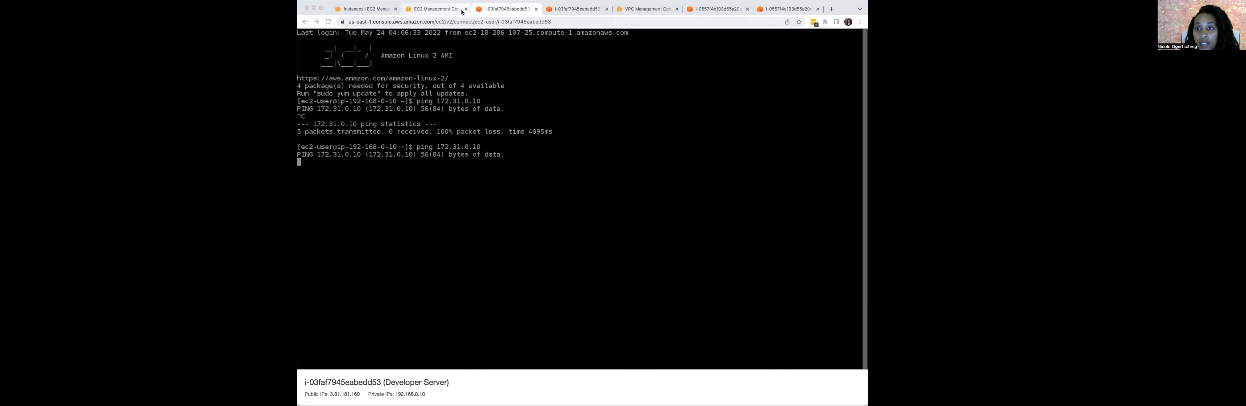
Add an HTTP inbound rule with source 10.0.0.0/16 to DeveloperServerSecurityGroup and save the rules
left_click(435, 8)
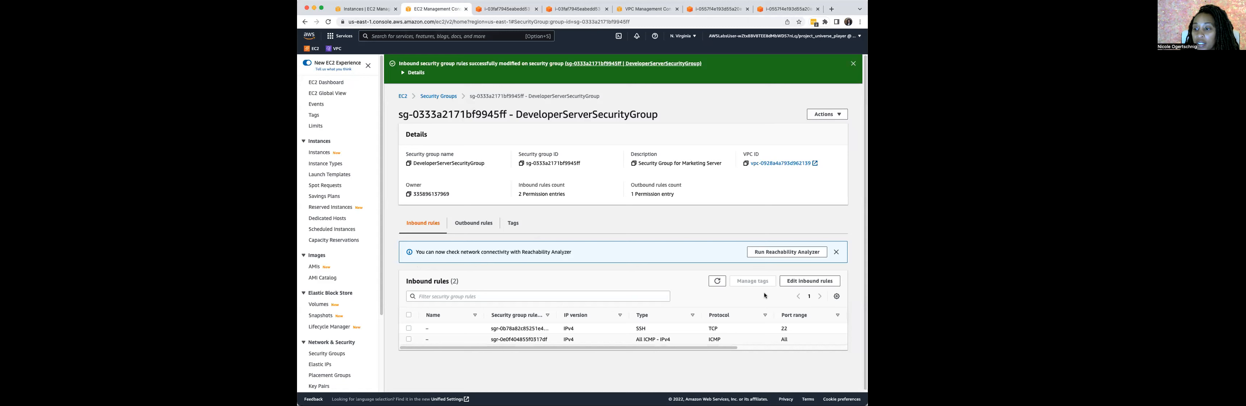
left_click(810, 281)
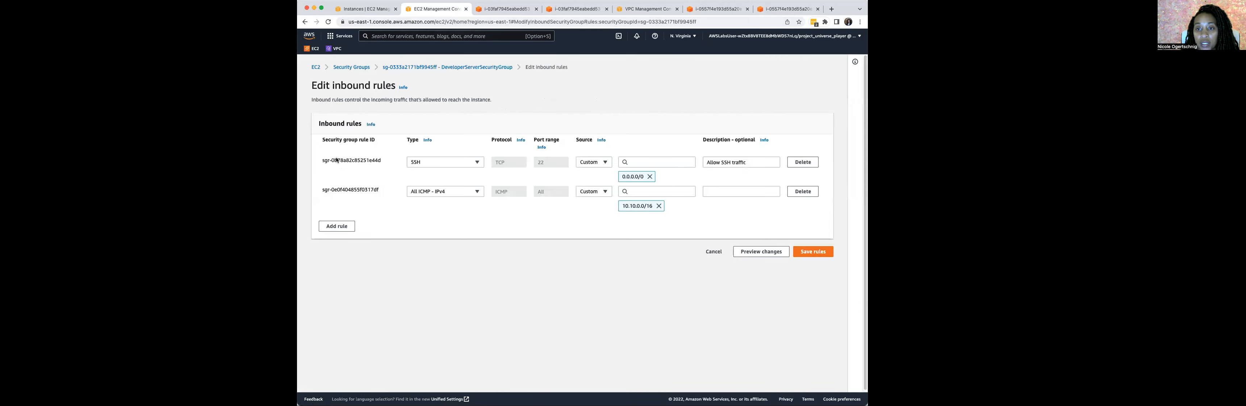
left_click(346, 227)
left_click(432, 222)
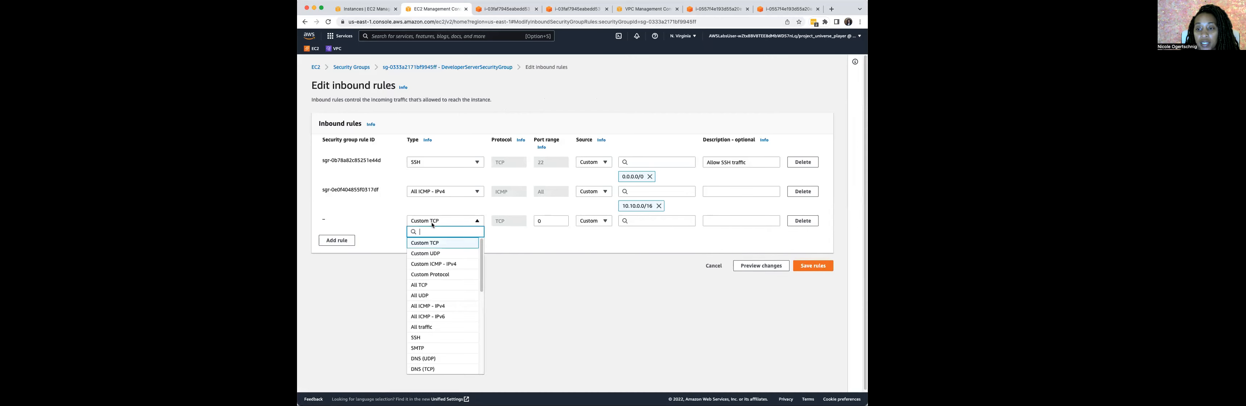
scroll(437, 339, "down", 5)
left_click(432, 265)
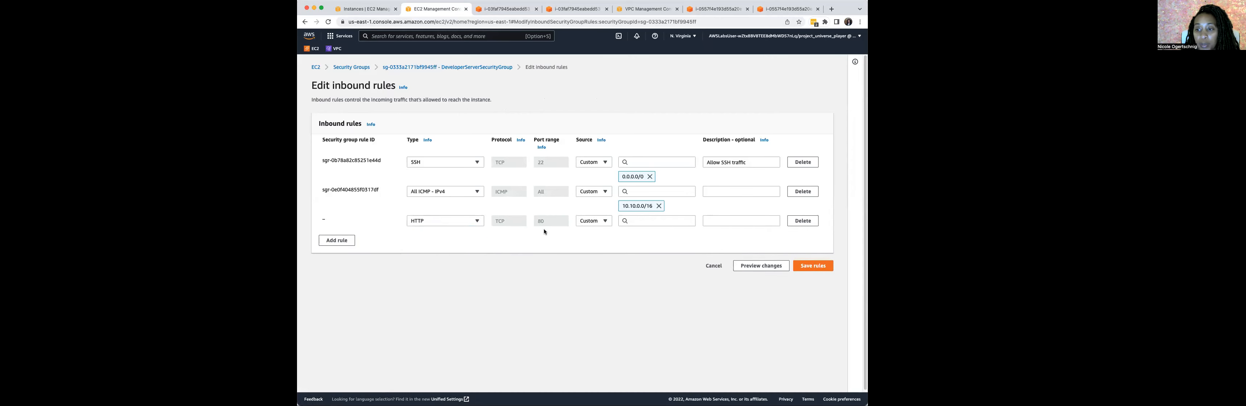
left_click(674, 221)
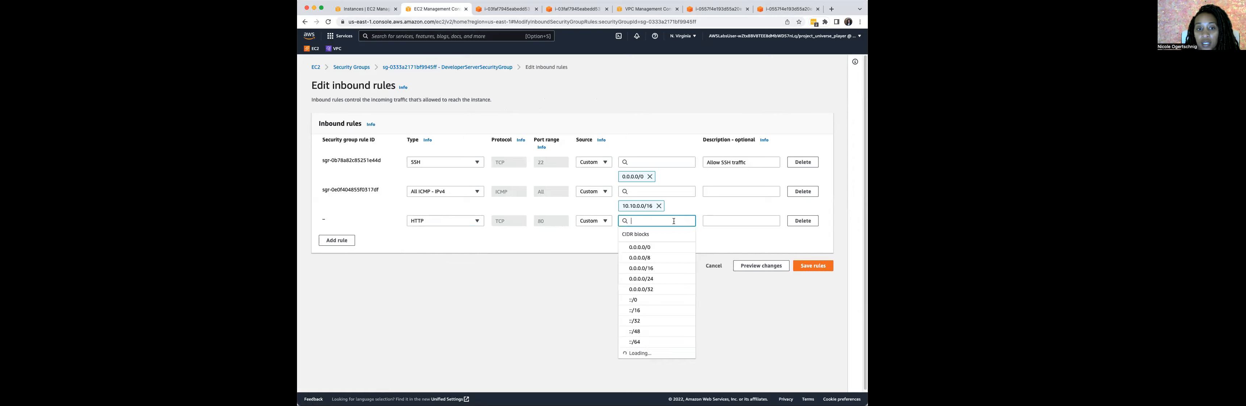
type("10")
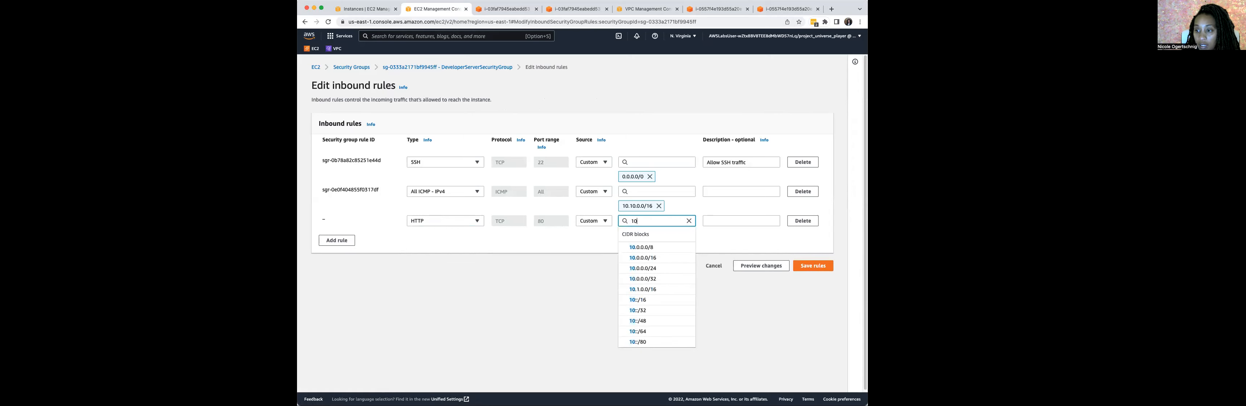
left_click(676, 258)
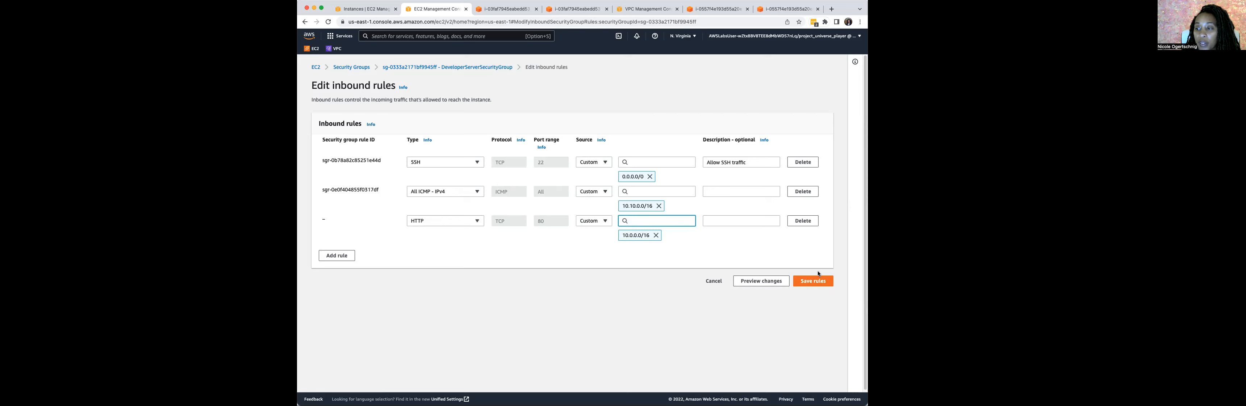
left_click(816, 284)
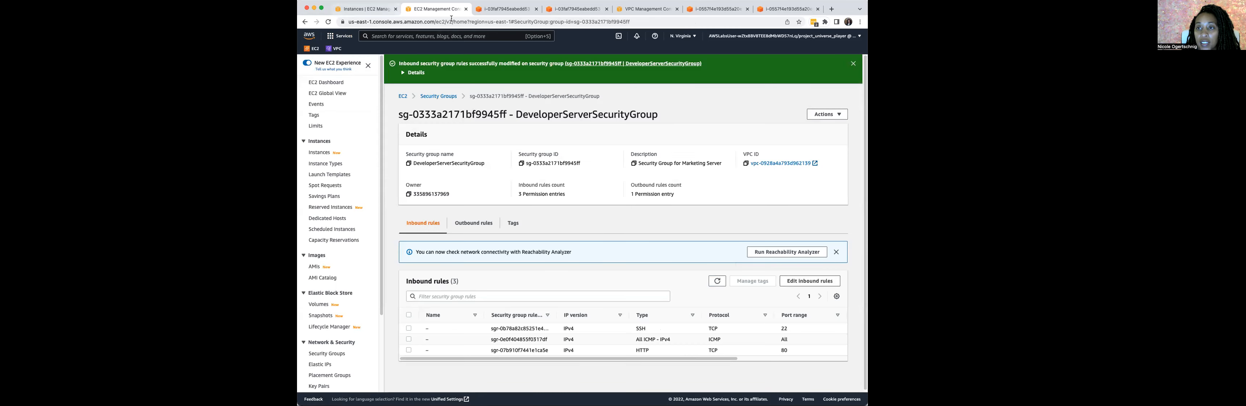
Stop the running ping in the Developer Server's terminal and start a new ping to 172.31.0.10
left_click(503, 9)
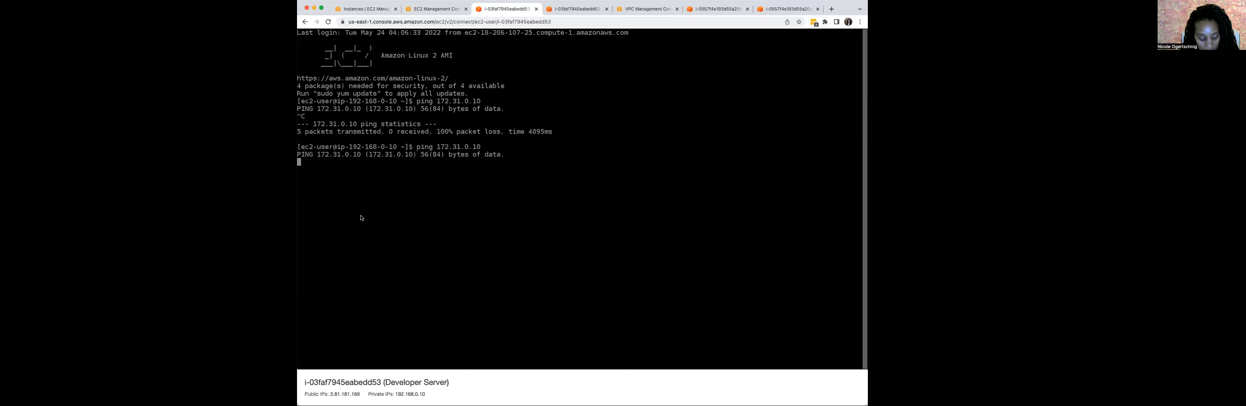
key("ctrl+c")
type("ping")
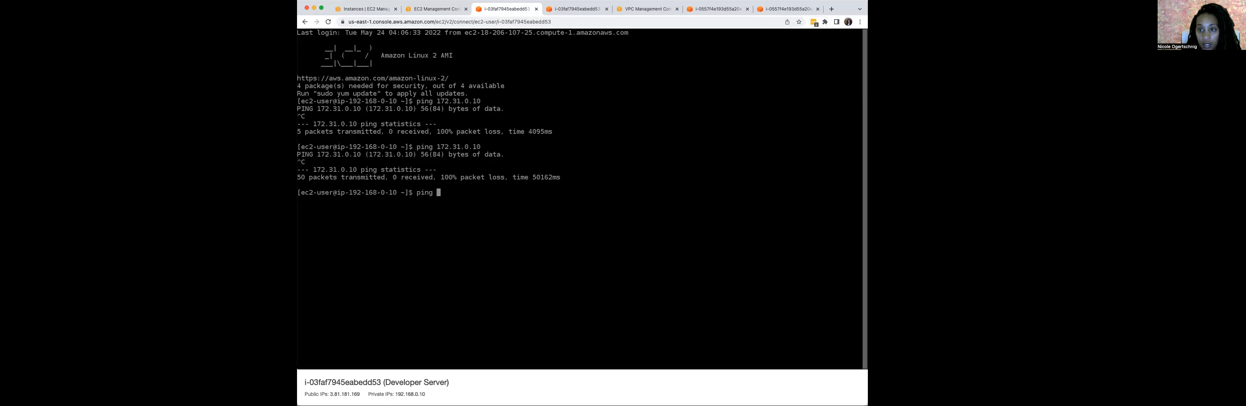
type(" 17")
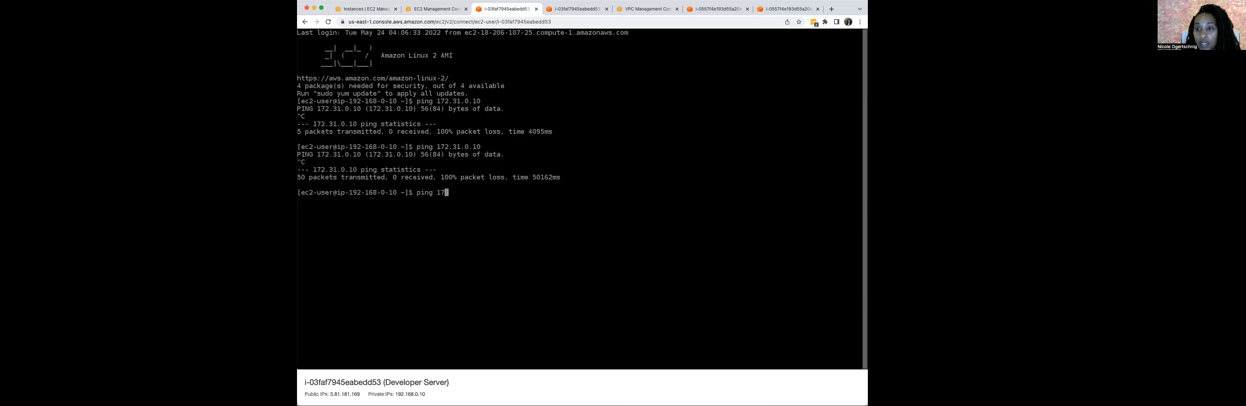
type("2.31.0.10")
key("Return")
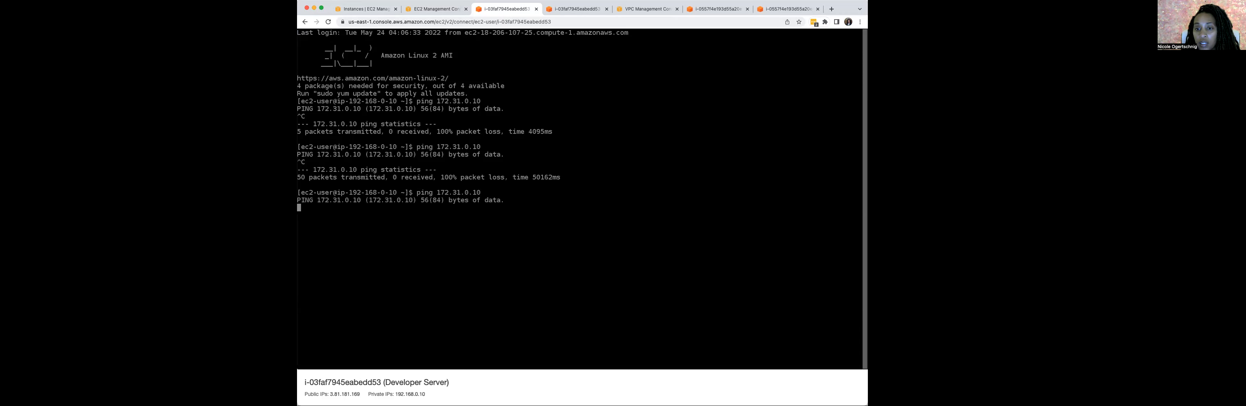
Return to the DeveloperServerSecurityGroup page and bring up the Cloud Quest validation form beside it
key("super+Tab")
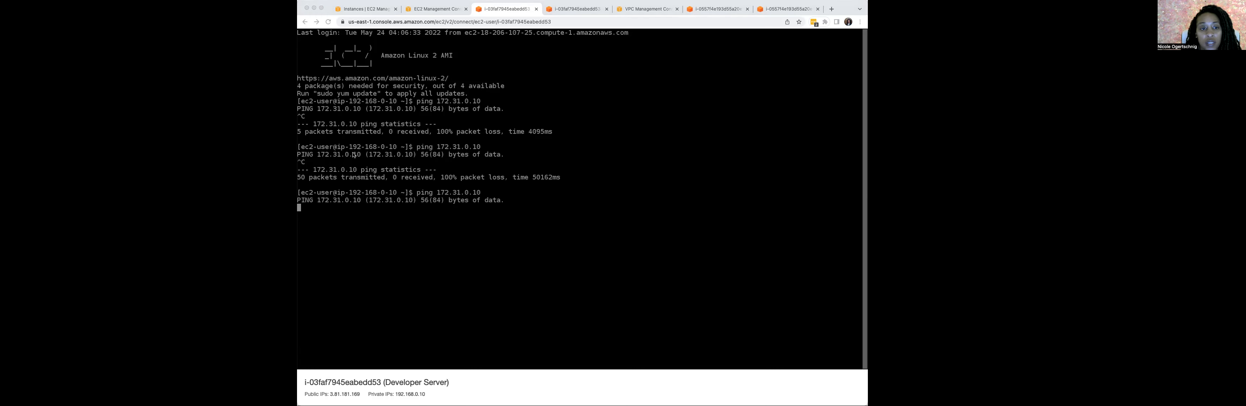
left_click(434, 9)
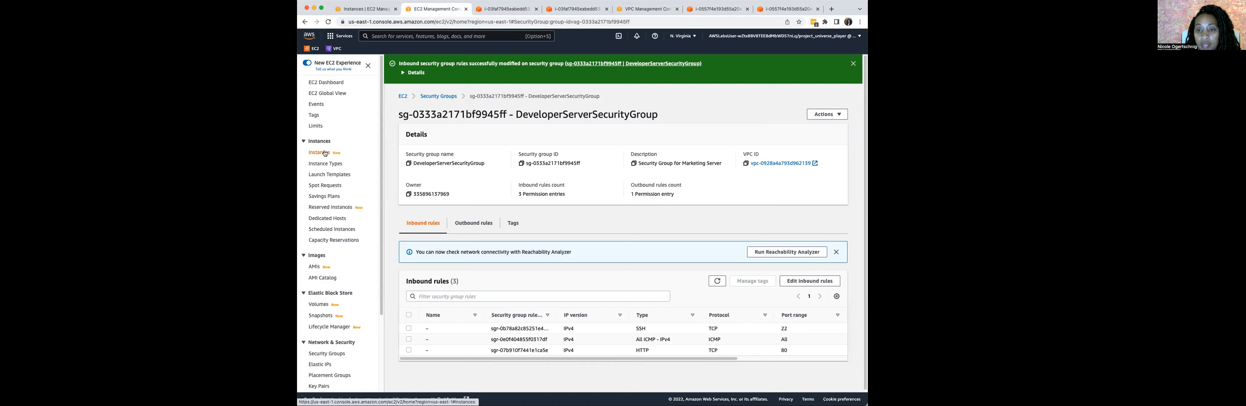
key("super+Tab")
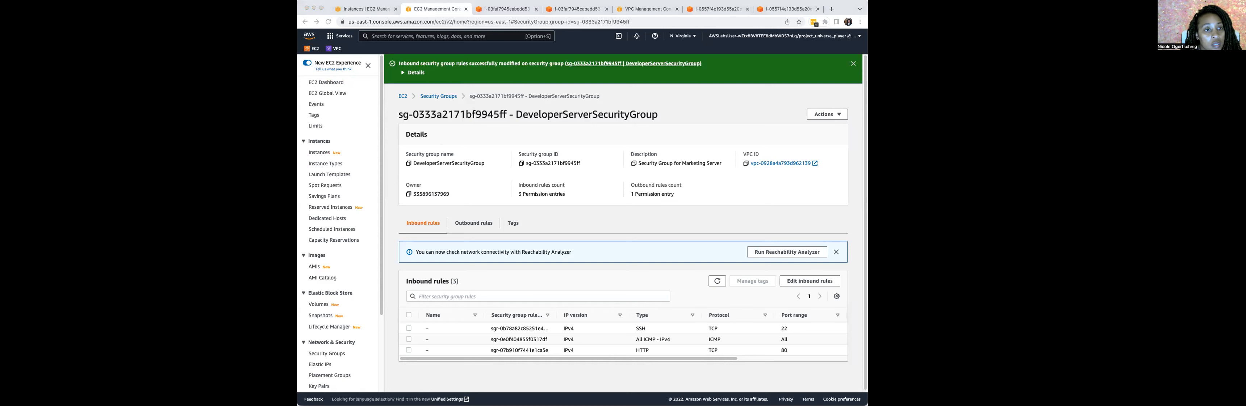
left_click_drag(431, 21, 451, 10)
left_click(423, 9)
key("super+Tab")
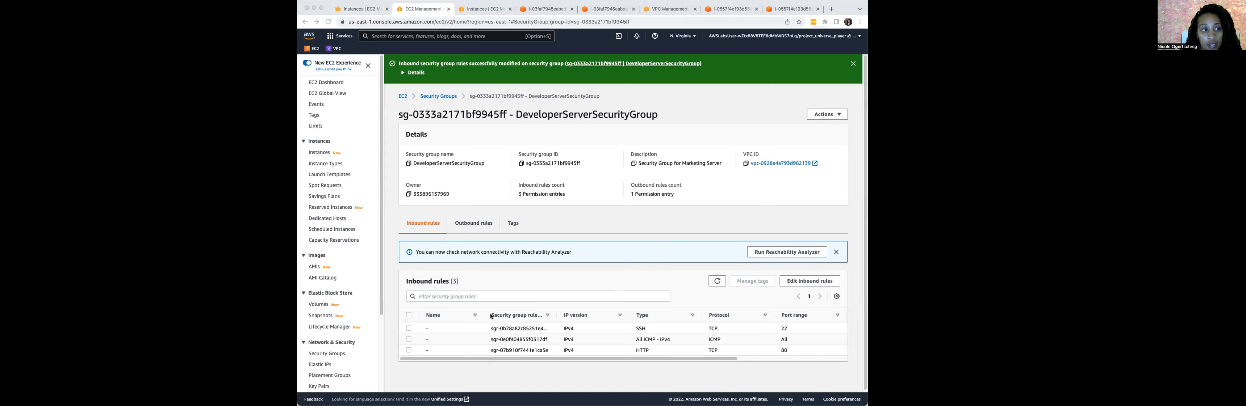
left_click(273, 167)
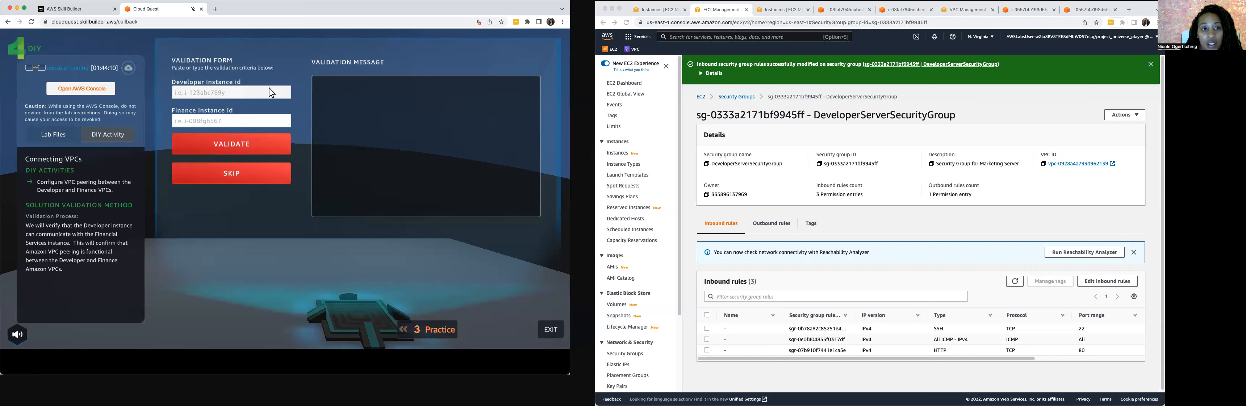
Copy the Developer Server's instance ID from the EC2 instances list into the validation form's Developer instance id field
left_click(619, 154)
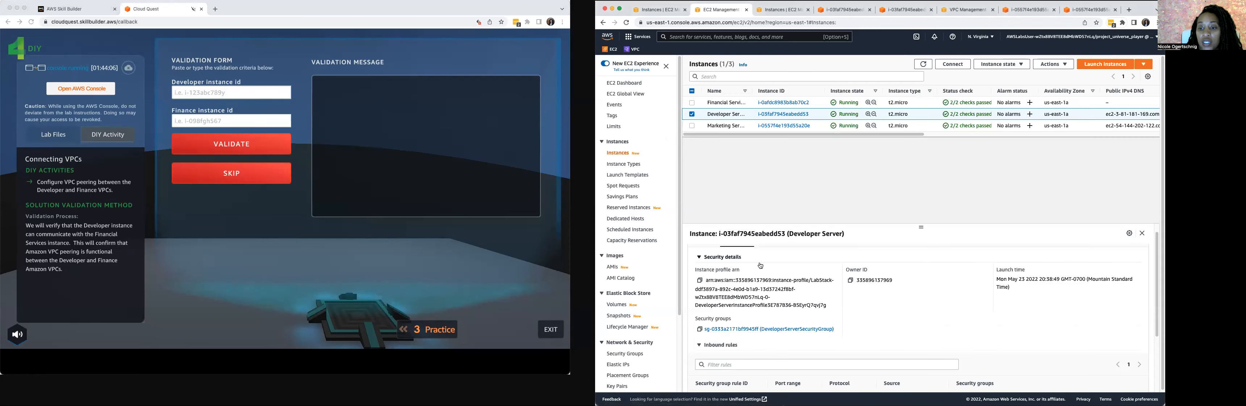
scroll(702, 261, "up", 1)
left_click(702, 252)
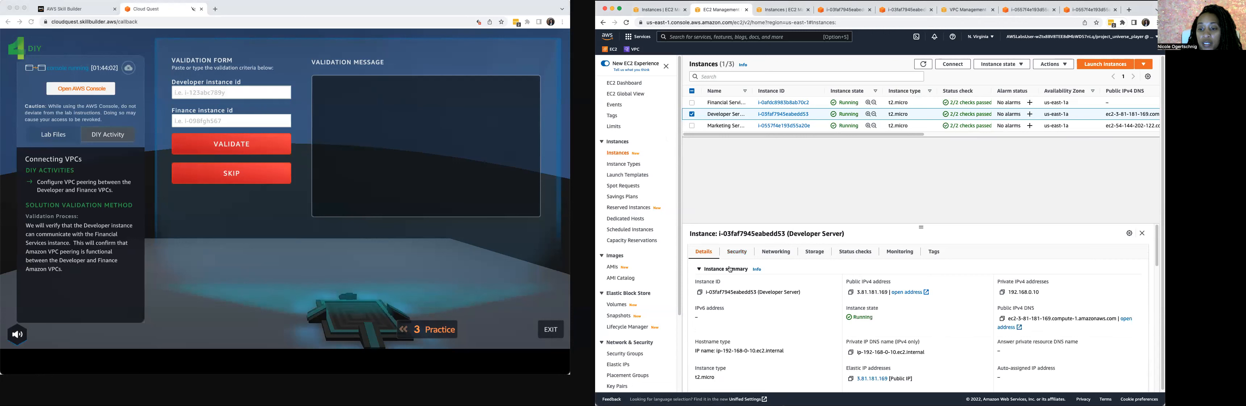
left_click(699, 293)
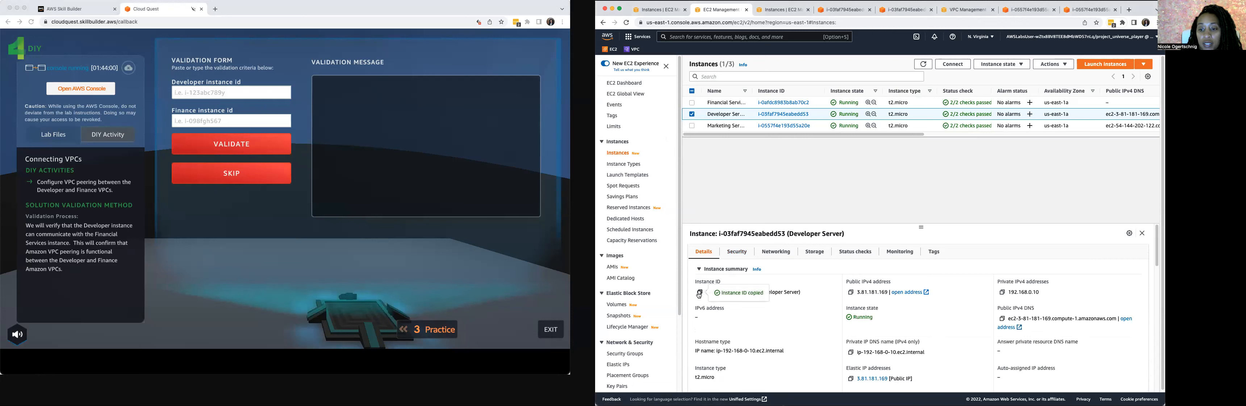
left_click(193, 96)
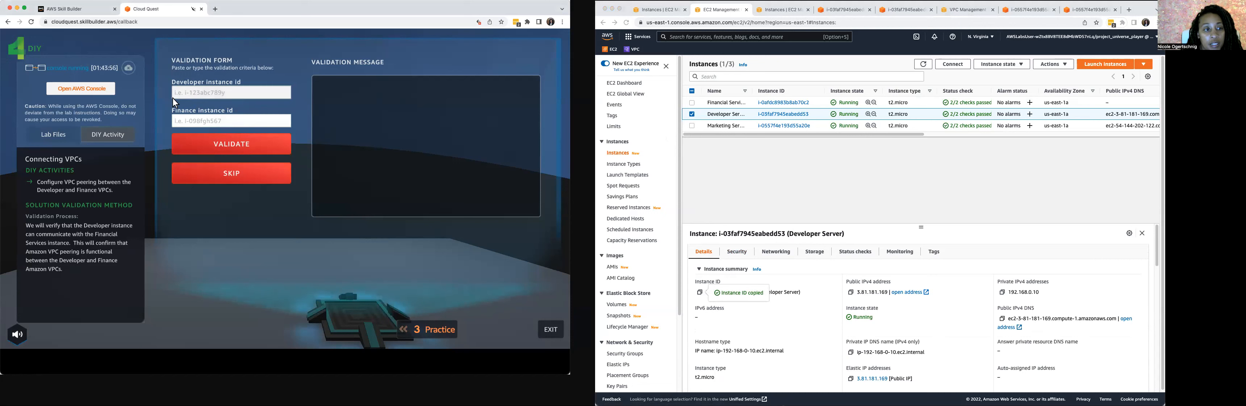
left_click(175, 92)
key("super+v")
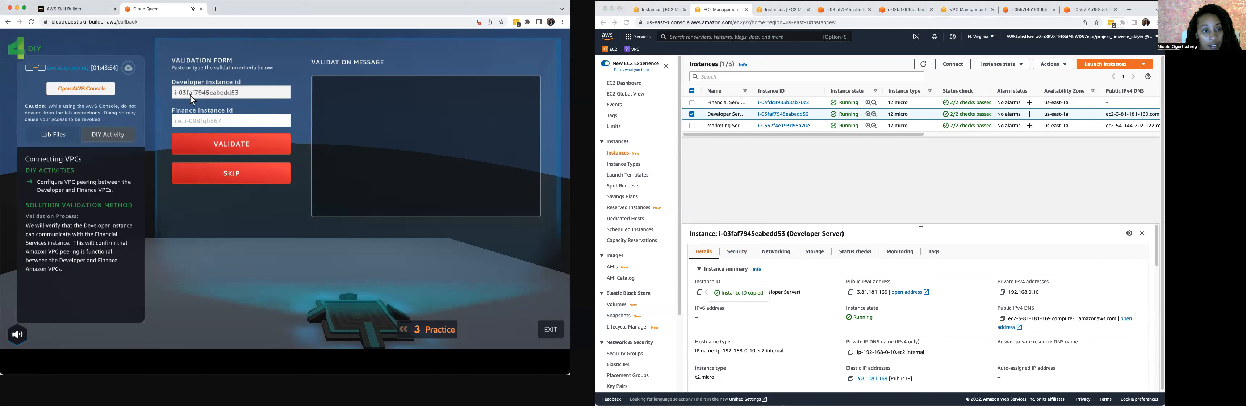
Copy the Financial Services Server's instance ID into the validation form's Finance instance id field and validate the solution
left_click(692, 103)
left_click(692, 115)
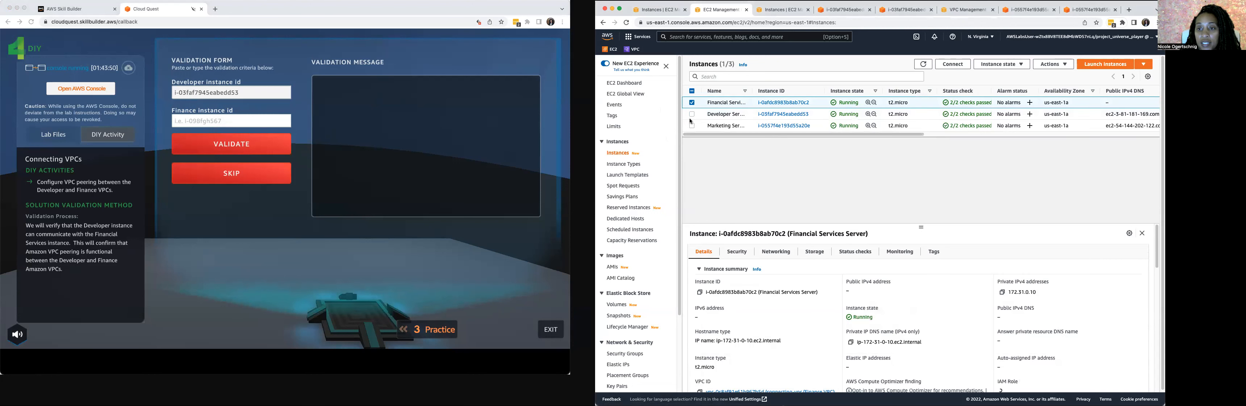
left_click(700, 293)
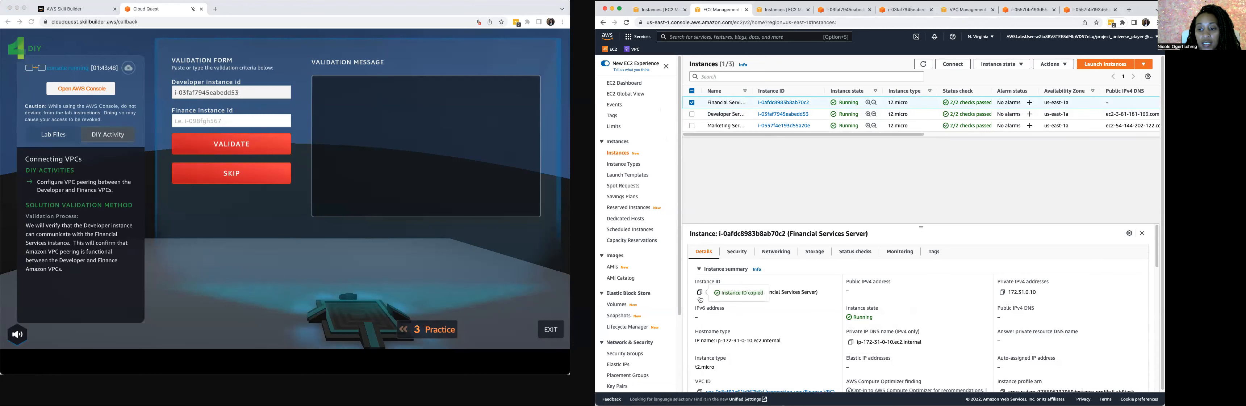
left_click(181, 125)
key("super+v")
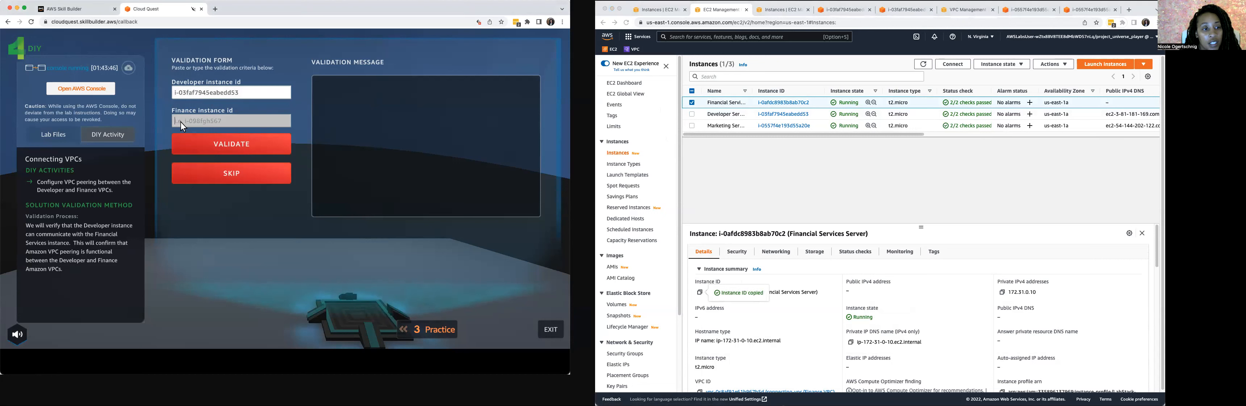
left_click(217, 146)
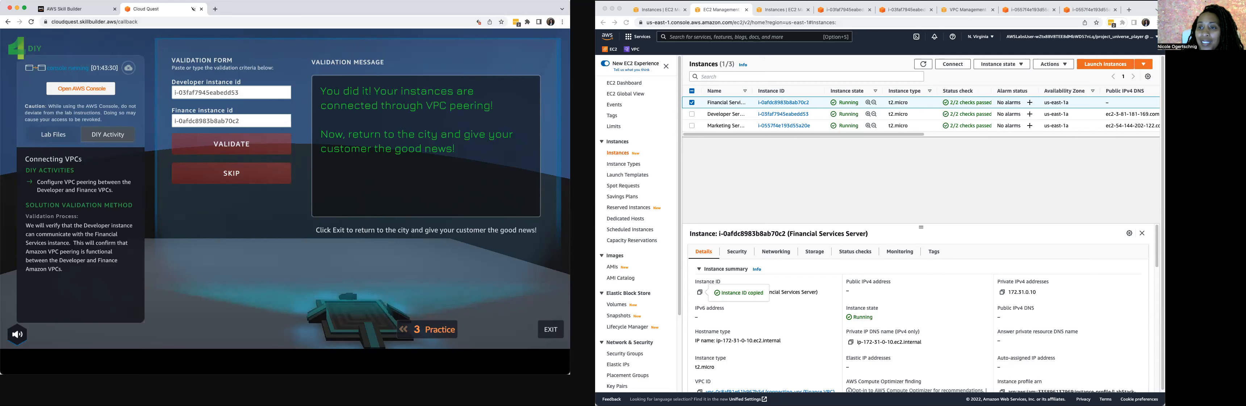
Compare the ping output to 172.31.0.10 in the two Developer Server terminals and the Marketing Server terminal
left_click(845, 9)
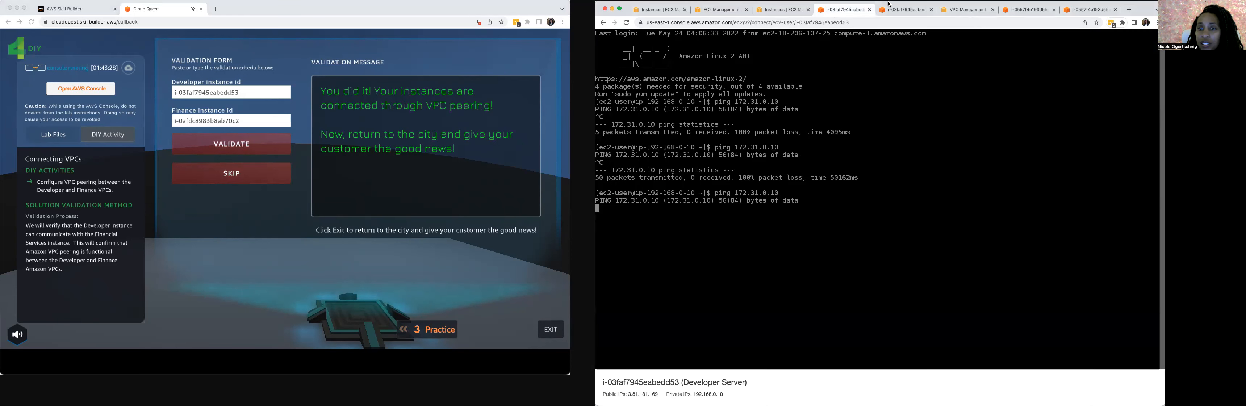
left_click(905, 9)
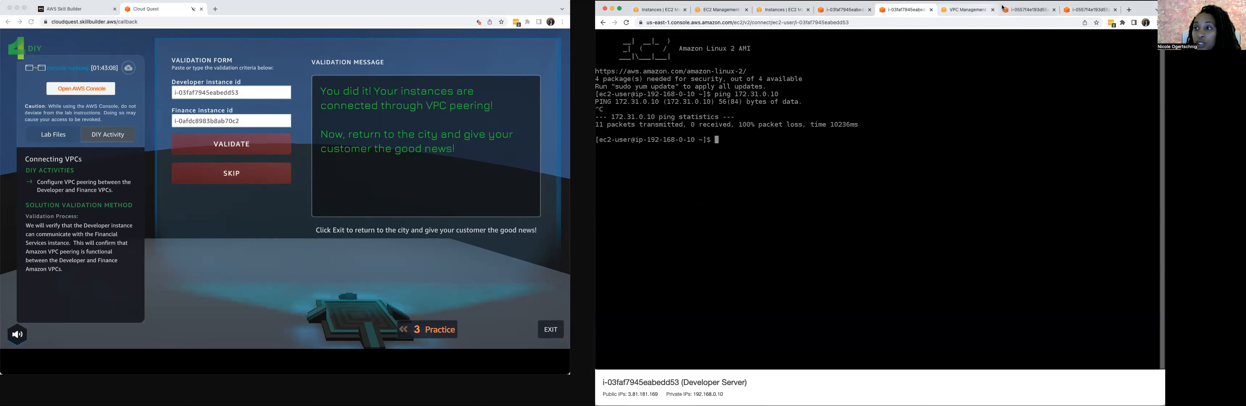
left_click(1021, 12)
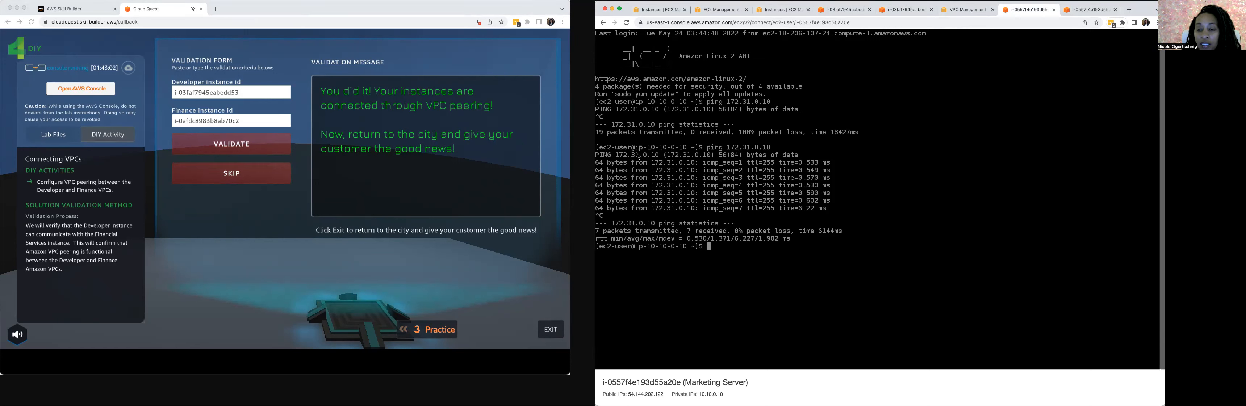
double_click(600, 215)
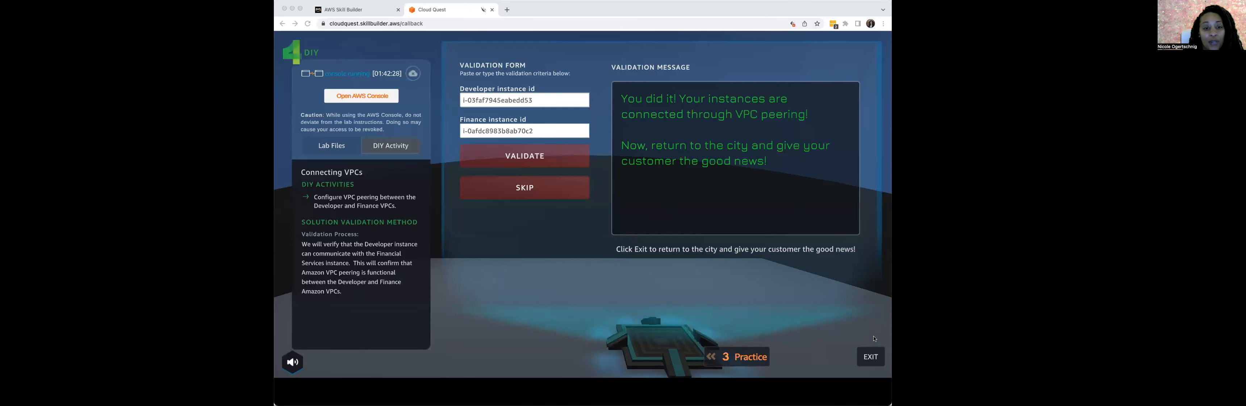
Exit the DIY activity to return to the Cloud Quest city and unmute the site's sound
left_click(848, 348)
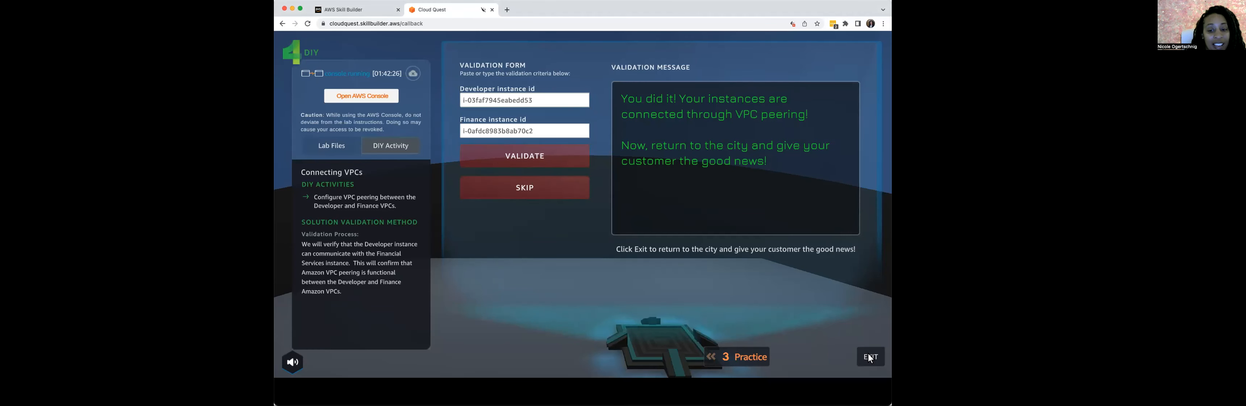
left_click(869, 358)
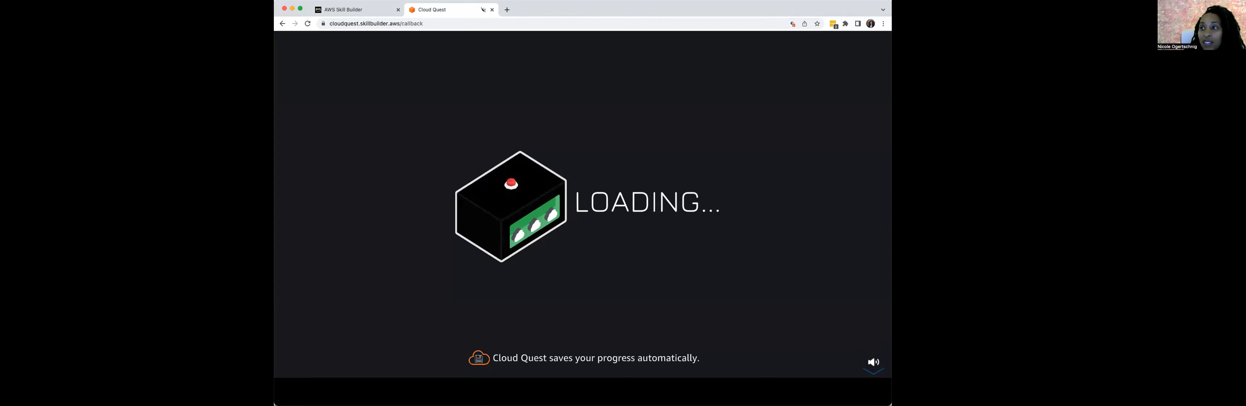
right_click(467, 10)
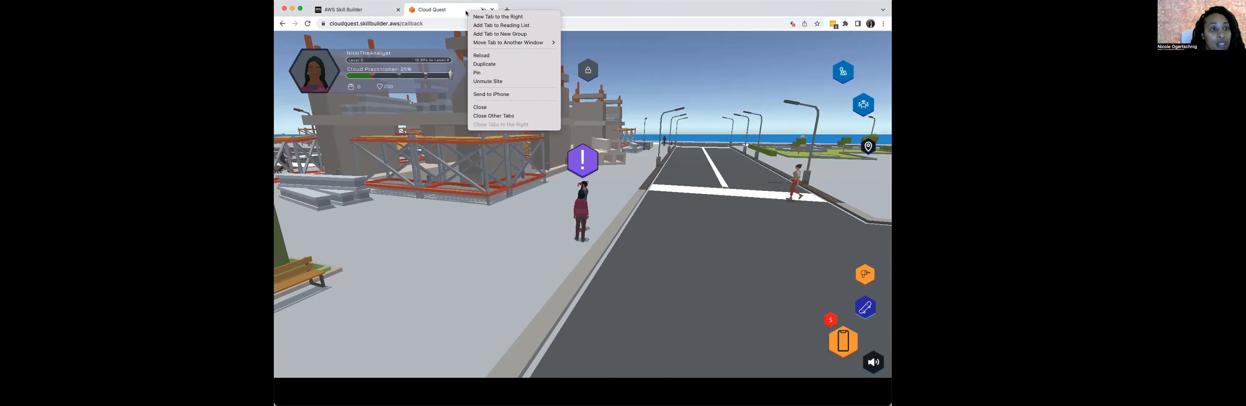
left_click(486, 81)
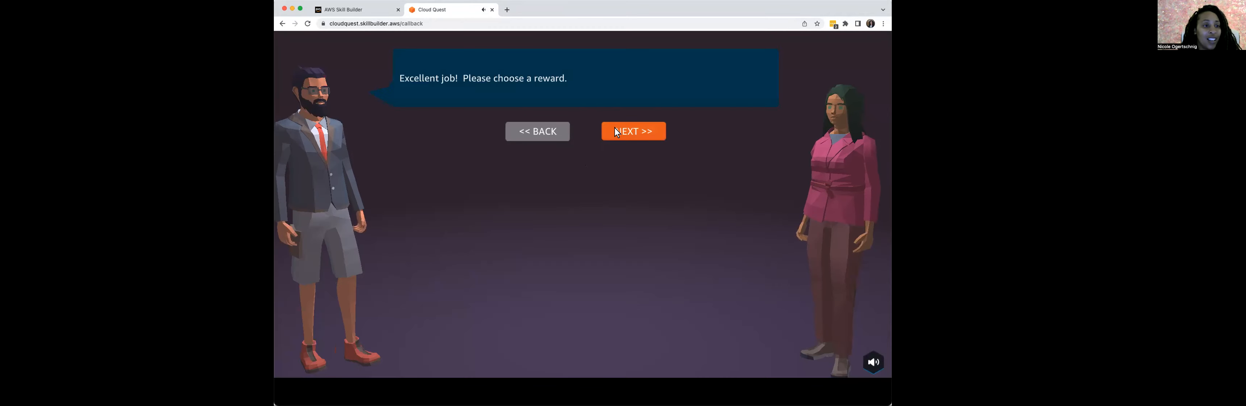
Continue the customer's dialogue to the reward selection, choose the tall skyscraper and collect it
left_click(629, 134)
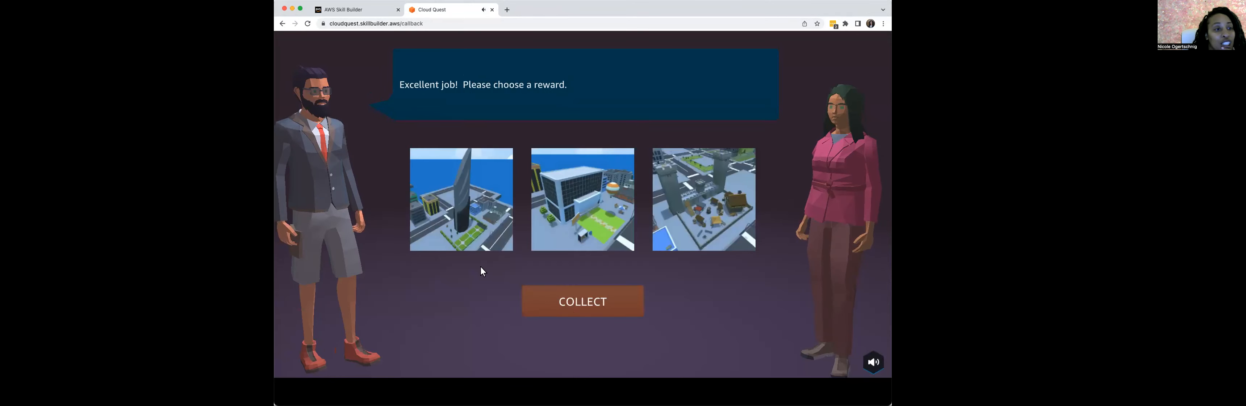
left_click(466, 190)
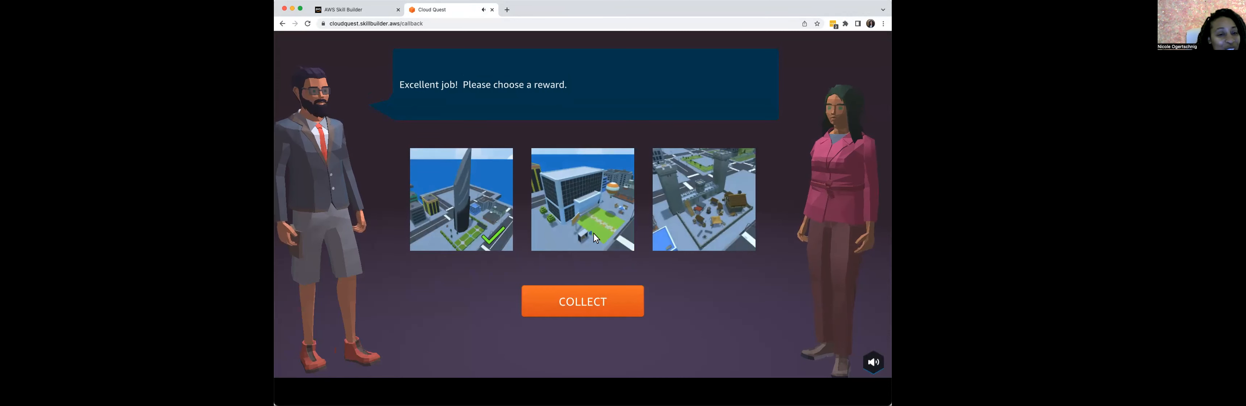
left_click(556, 302)
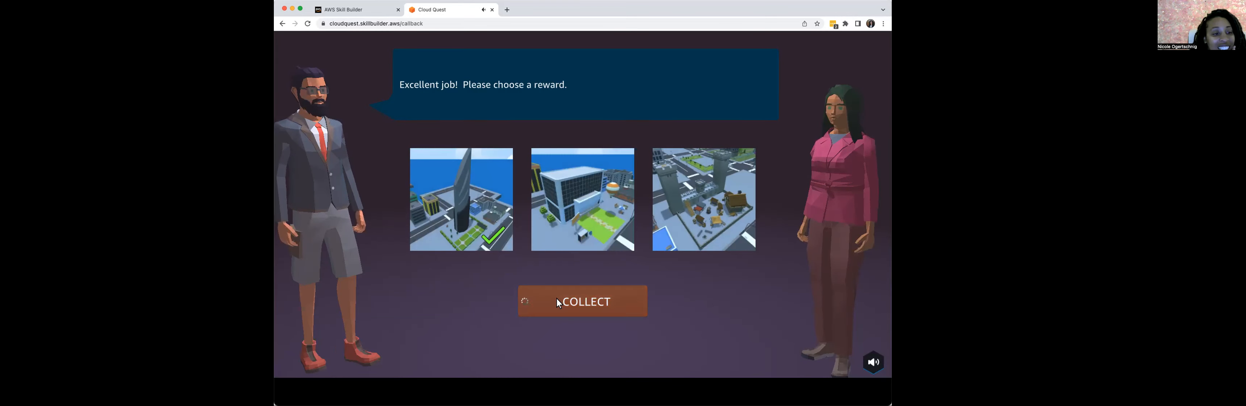